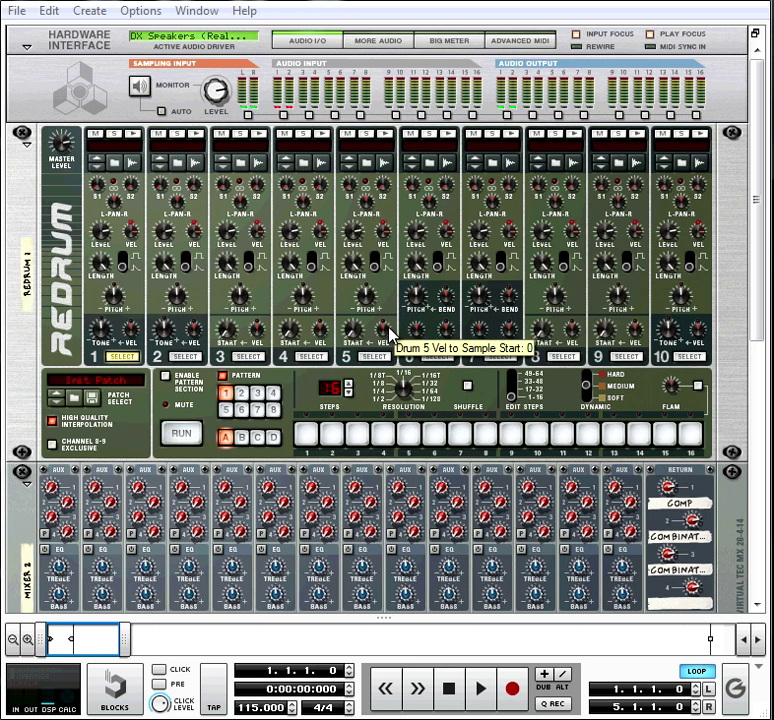
Rename the first effect combinator to VERB
{"action": "left_click", "coordinate": [377, 394]}
{"action": "scroll", "coordinate": [376, 395], "scroll_direction": "down", "scroll_amount": 2}
{"action": "scroll", "coordinate": [374, 394], "scroll_direction": "down", "scroll_amount": 6}
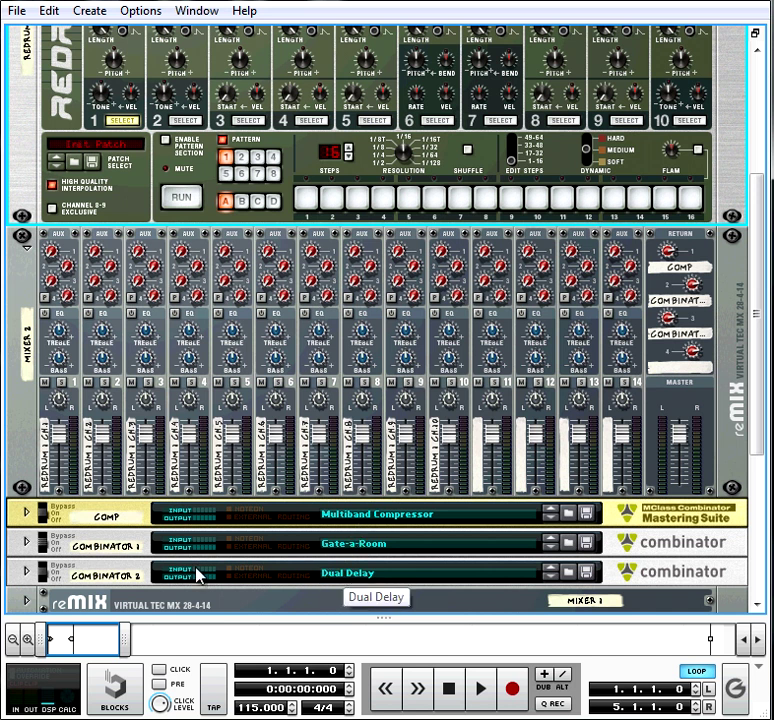
{"action": "left_click", "coordinate": [107, 552]}
{"action": "left_click", "coordinate": [107, 548]}
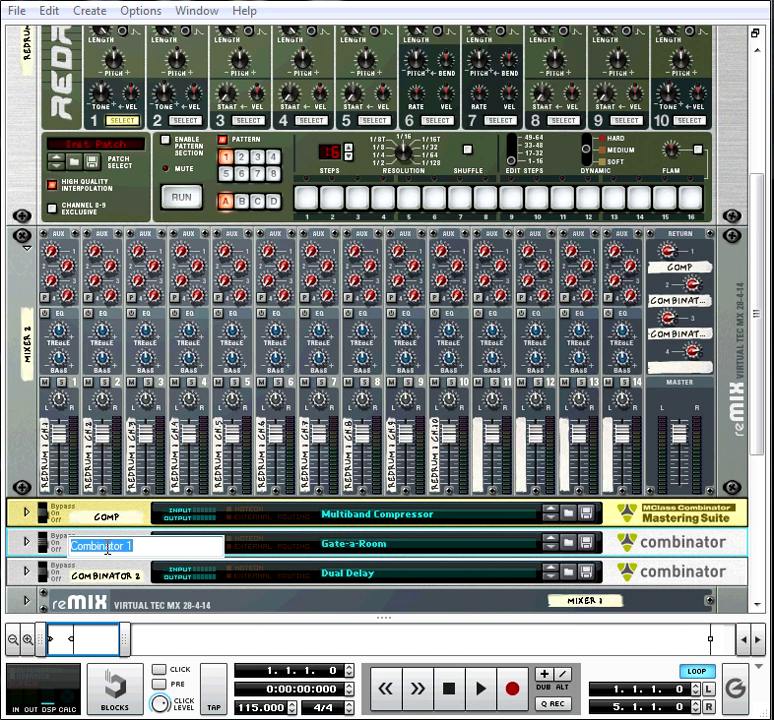
{"action": "type", "text": "verb"}
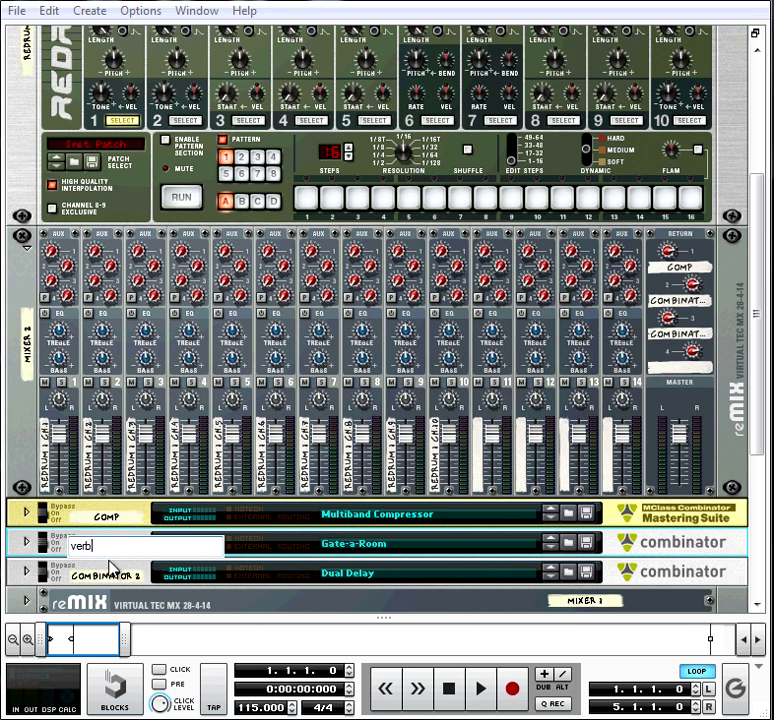
{"action": "key", "text": "Return"}
Rename the second combinator to DELAY and flip the rack to show its rear cabling
{"action": "double_click", "coordinate": [100, 575]}
{"action": "type", "text": "delay"}
{"action": "key", "text": "Return"}
{"action": "scroll", "coordinate": [277, 412], "scroll_direction": "up", "scroll_amount": 3}
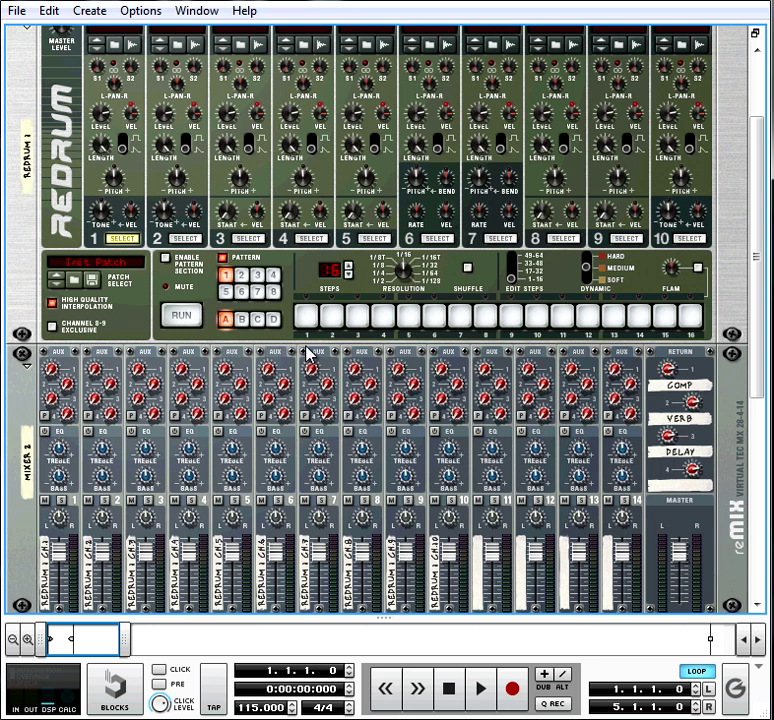
{"action": "scroll", "coordinate": [333, 354], "scroll_direction": "up", "scroll_amount": 2}
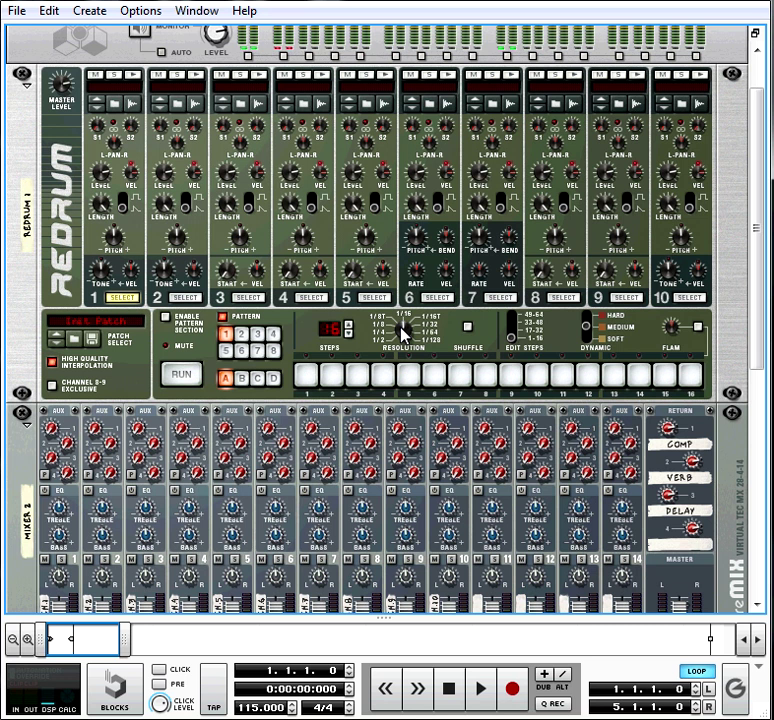
{"action": "key", "text": "Tab"}
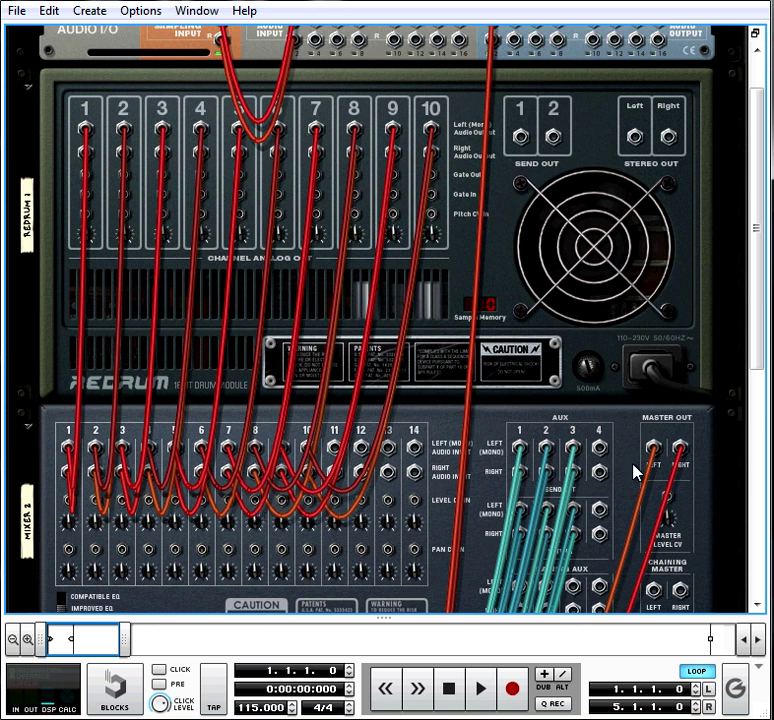
Unfold Mixer 1 and turn the rack back to its front panels
{"action": "scroll", "coordinate": [660, 484], "scroll_direction": "down", "scroll_amount": 3}
{"action": "scroll", "coordinate": [598, 300], "scroll_direction": "down", "scroll_amount": 1}
{"action": "left_click", "coordinate": [27, 545]}
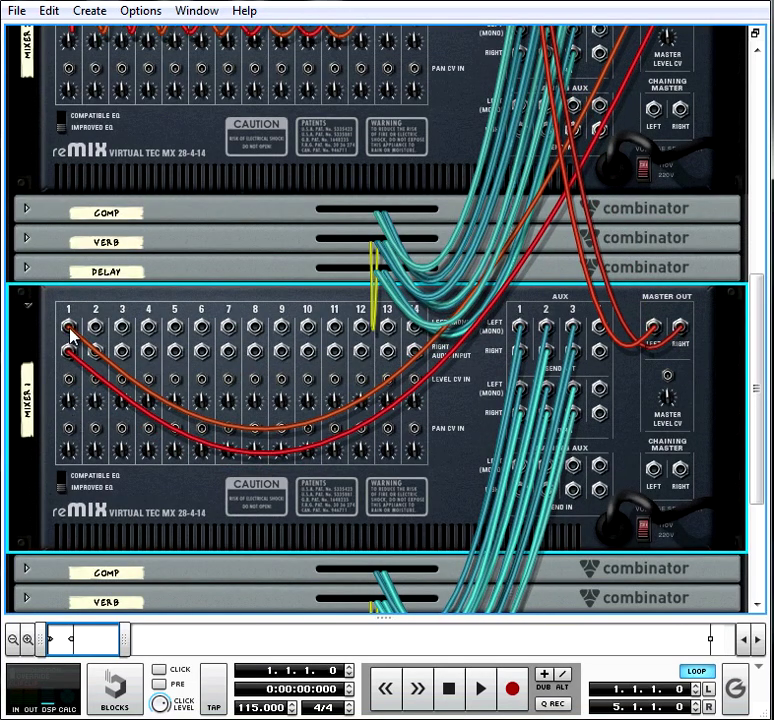
{"action": "key", "text": "Tab"}
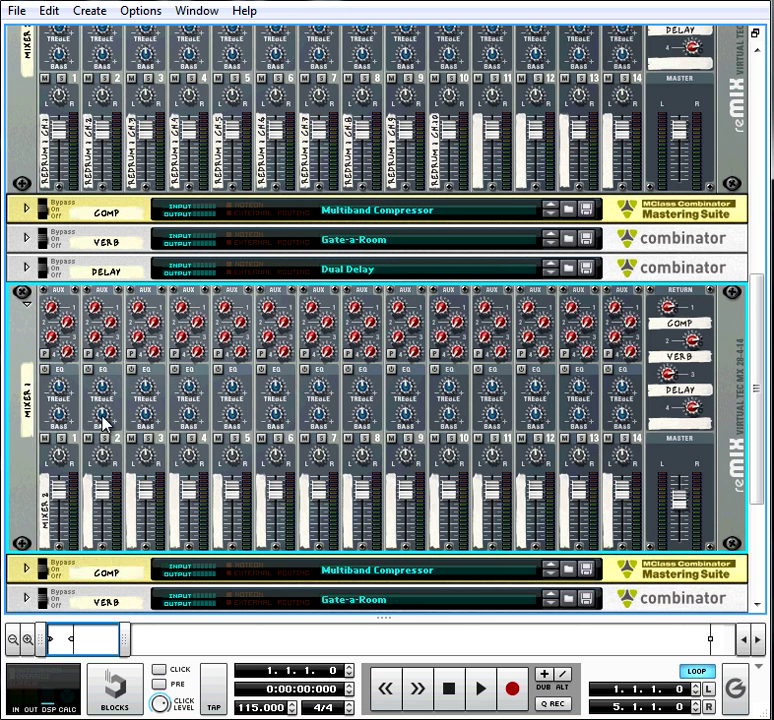
Rename the Redrum's mixer (Mixer 2) to Drums
{"action": "scroll", "coordinate": [60, 487], "scroll_direction": "up", "scroll_amount": 3}
{"action": "double_click", "coordinate": [31, 175]}
{"action": "type", "text": "drums"}
{"action": "key", "text": "Return"}
{"action": "scroll", "coordinate": [466, 237], "scroll_direction": "up", "scroll_amount": 1}
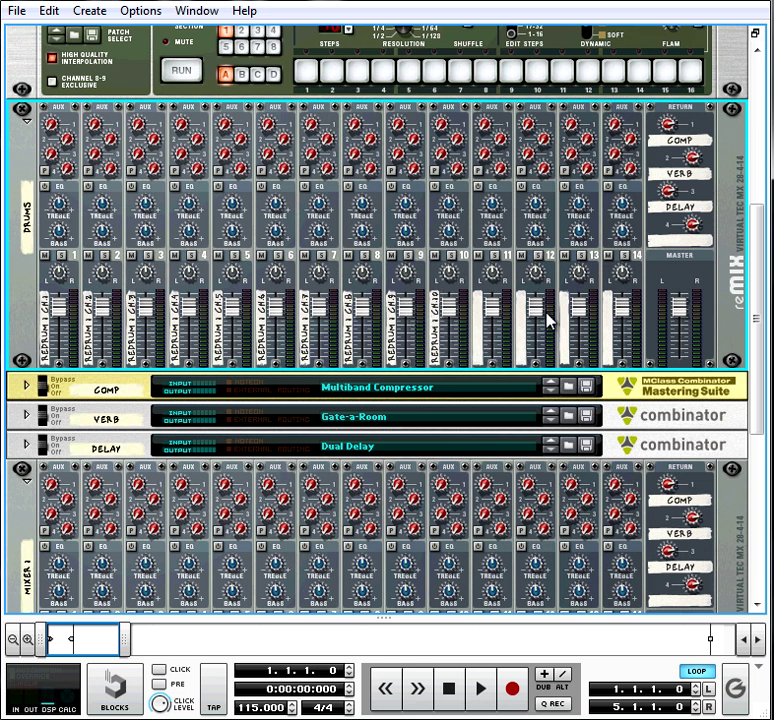
{"action": "scroll", "coordinate": [575, 280], "scroll_direction": "down", "scroll_amount": 1}
{"action": "scroll", "coordinate": [116, 460], "scroll_direction": "down", "scroll_amount": 2}
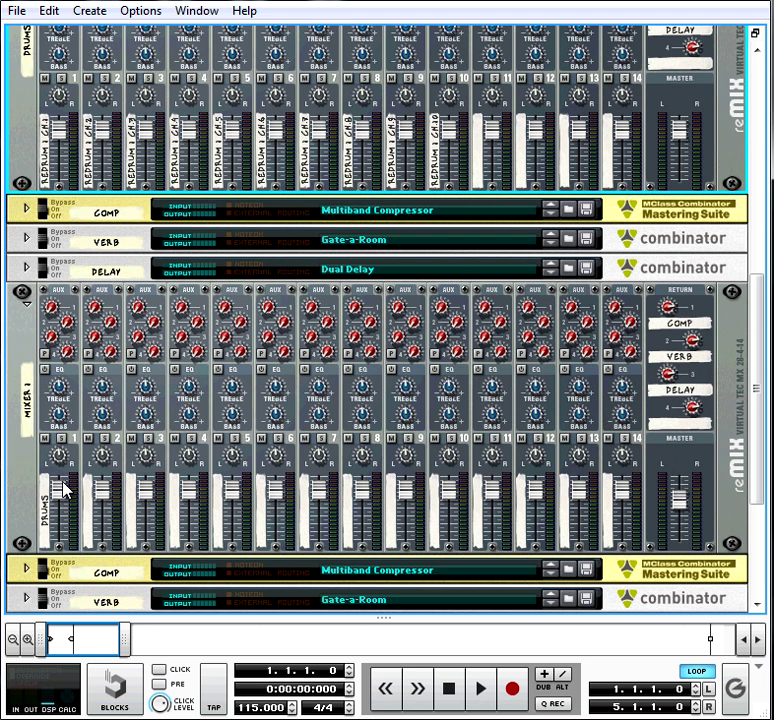
{"action": "scroll", "coordinate": [190, 449], "scroll_direction": "down", "scroll_amount": 3}
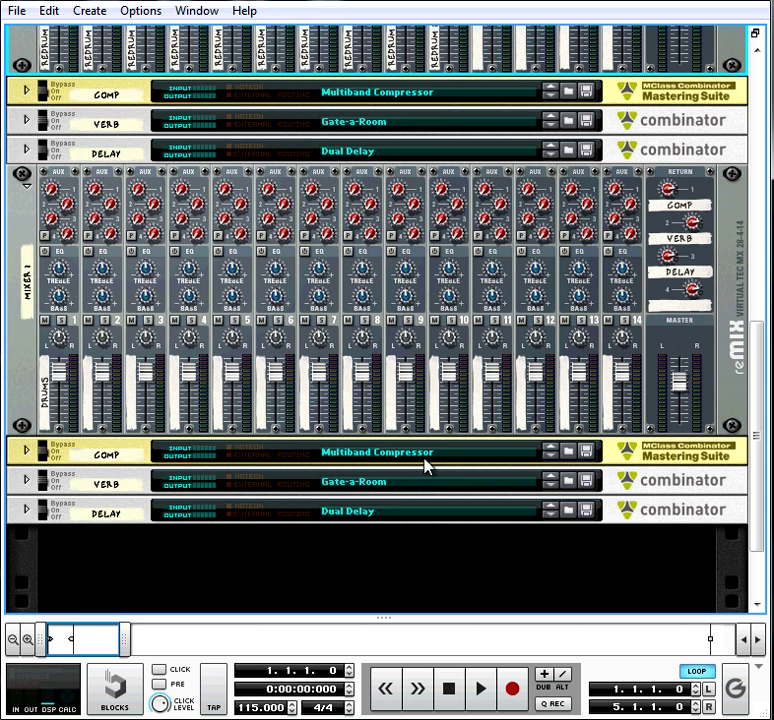
{"action": "scroll", "coordinate": [420, 472], "scroll_direction": "up", "scroll_amount": 4}
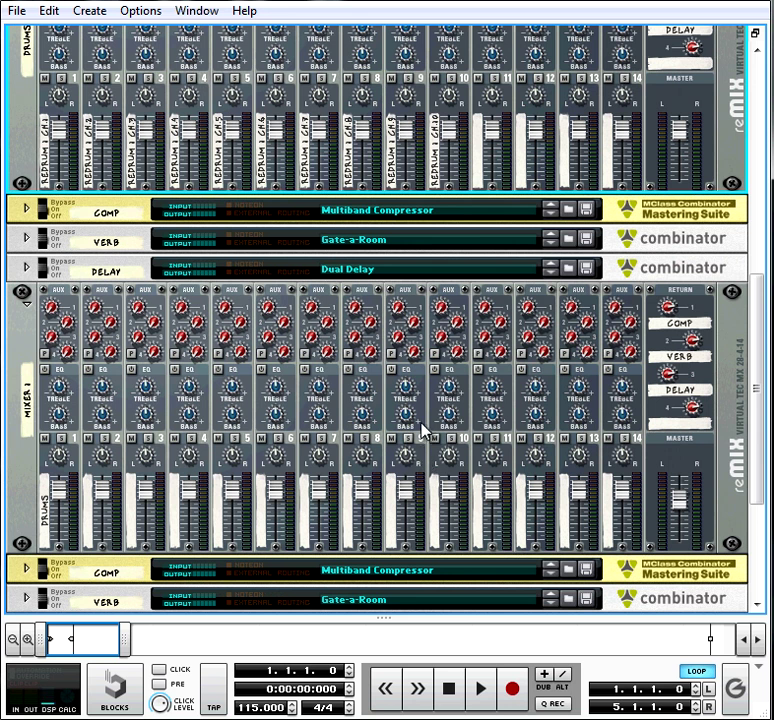
{"action": "scroll", "coordinate": [422, 430], "scroll_direction": "up", "scroll_amount": 2}
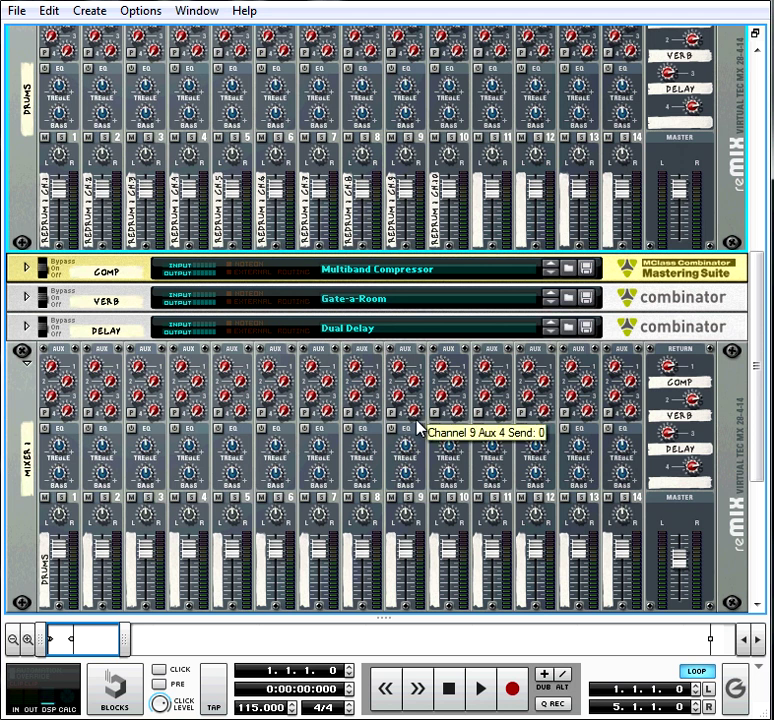
{"action": "scroll", "coordinate": [421, 426], "scroll_direction": "up", "scroll_amount": 2}
{"action": "scroll", "coordinate": [415, 425], "scroll_direction": "up", "scroll_amount": 4}
{"action": "scroll", "coordinate": [316, 315], "scroll_direction": "up", "scroll_amount": 4}
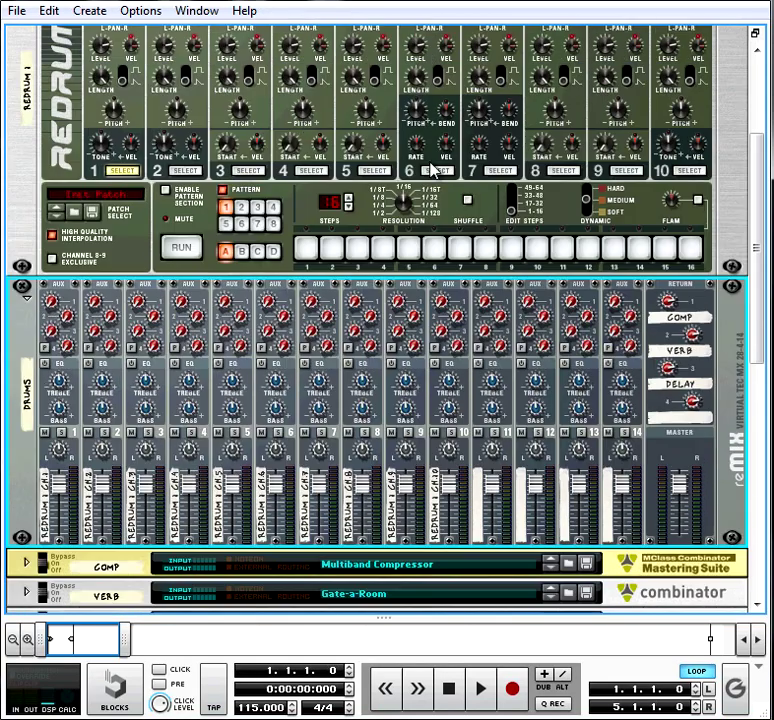
{"action": "scroll", "coordinate": [435, 190], "scroll_direction": "up", "scroll_amount": 4}
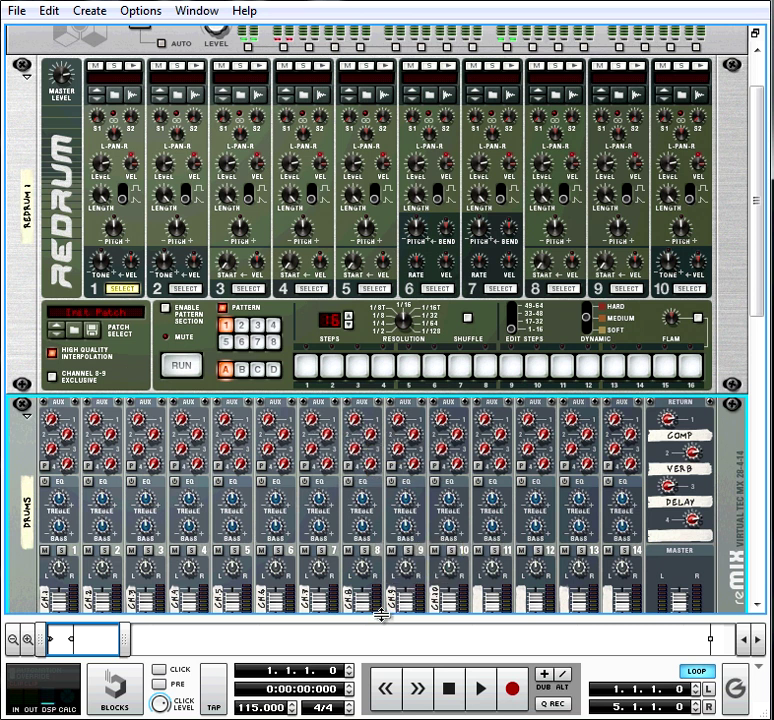
Show the sequencer with the Redrum 1 track selected, sizing the rack to show step buttons and aux row
{"action": "left_click_drag", "start_coordinate": [384, 612], "coordinate": [361, 330]}
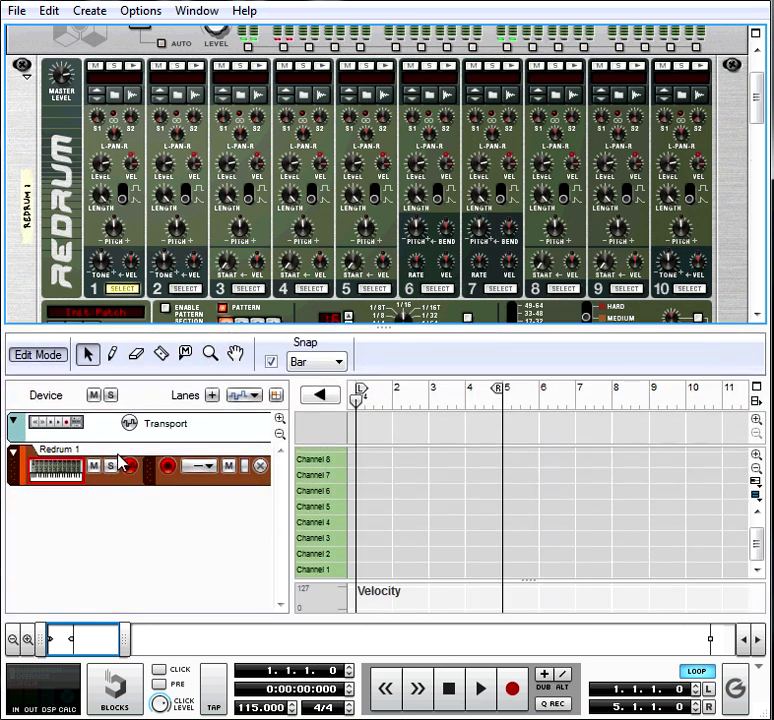
{"action": "left_click", "coordinate": [57, 480]}
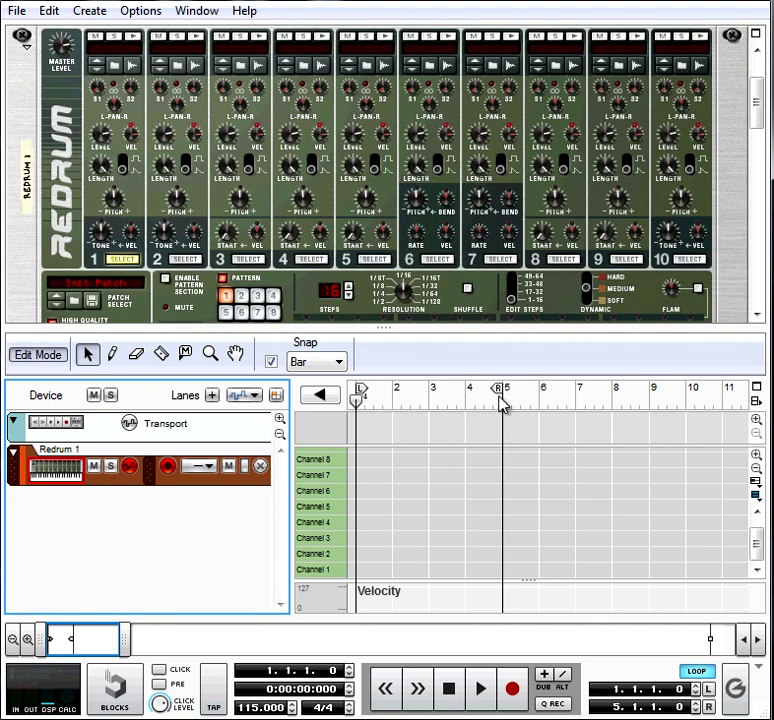
{"action": "left_click_drag", "start_coordinate": [255, 708], "coordinate": [262, 712]}
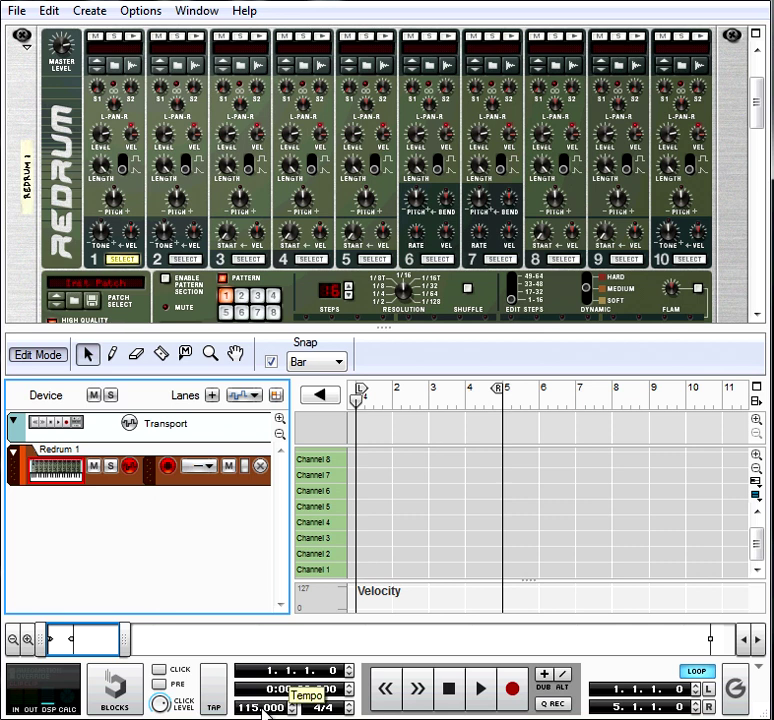
{"action": "left_click_drag", "start_coordinate": [386, 330], "coordinate": [397, 452]}
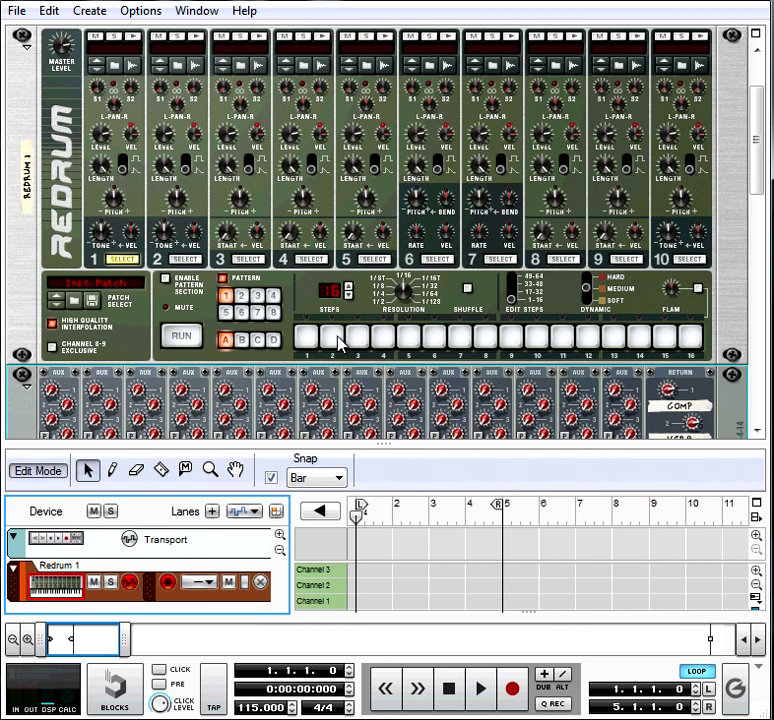
{"action": "scroll", "coordinate": [340, 343], "scroll_direction": "up", "scroll_amount": 3}
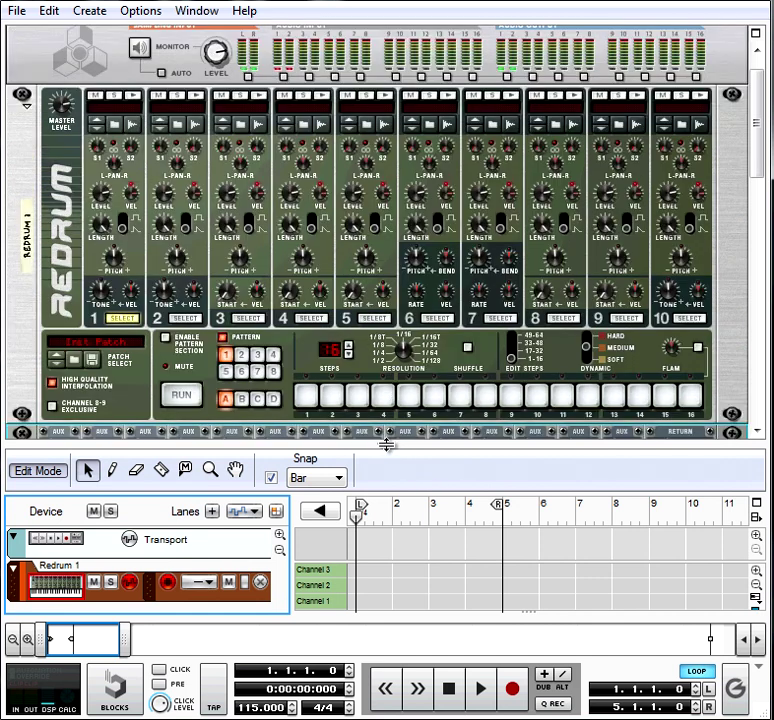
{"action": "left_click_drag", "start_coordinate": [386, 444], "coordinate": [398, 476]}
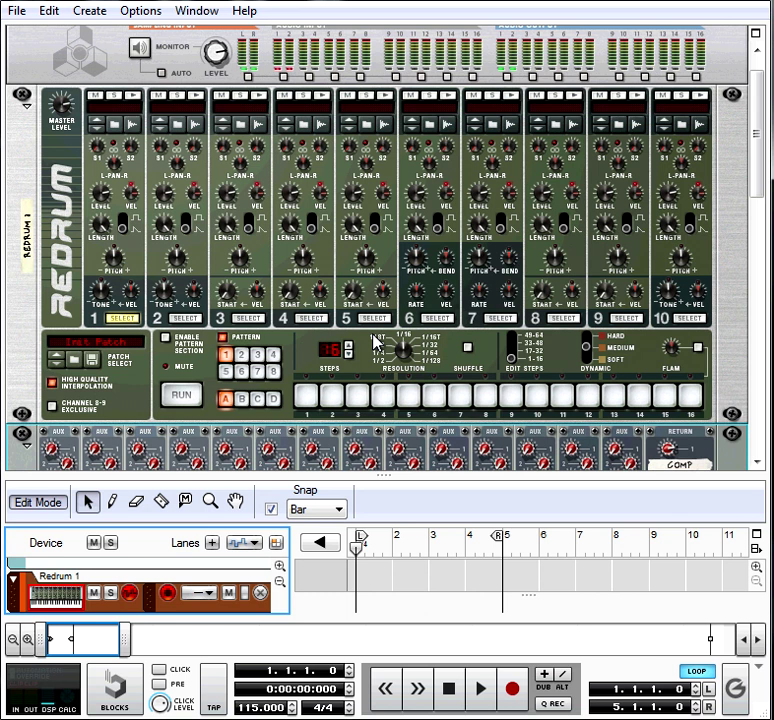
Load the KICK sample into Redrum channel 1 and enlarge the sequencer lanes
{"action": "left_click", "coordinate": [119, 130]}
{"action": "left_click", "coordinate": [119, 130]}
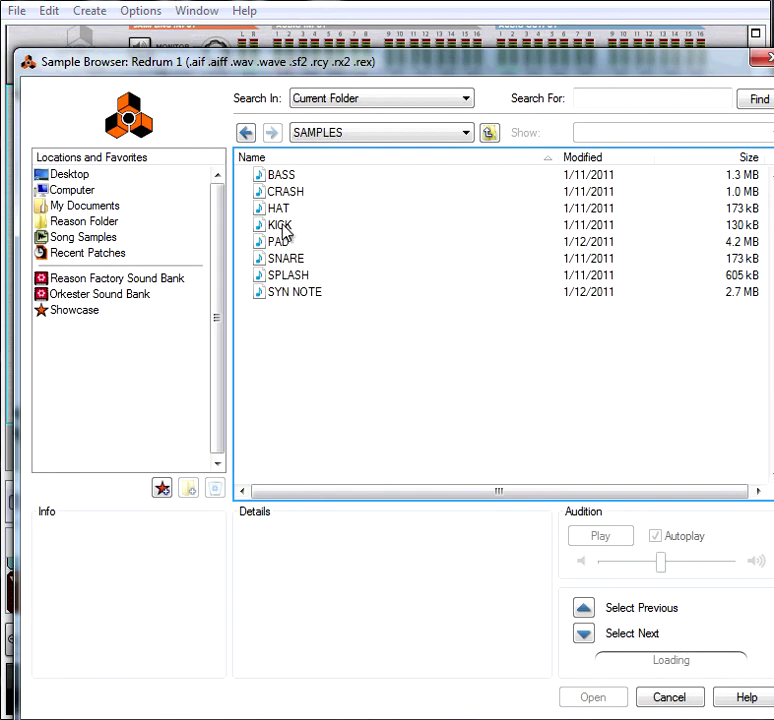
{"action": "double_click", "coordinate": [281, 225]}
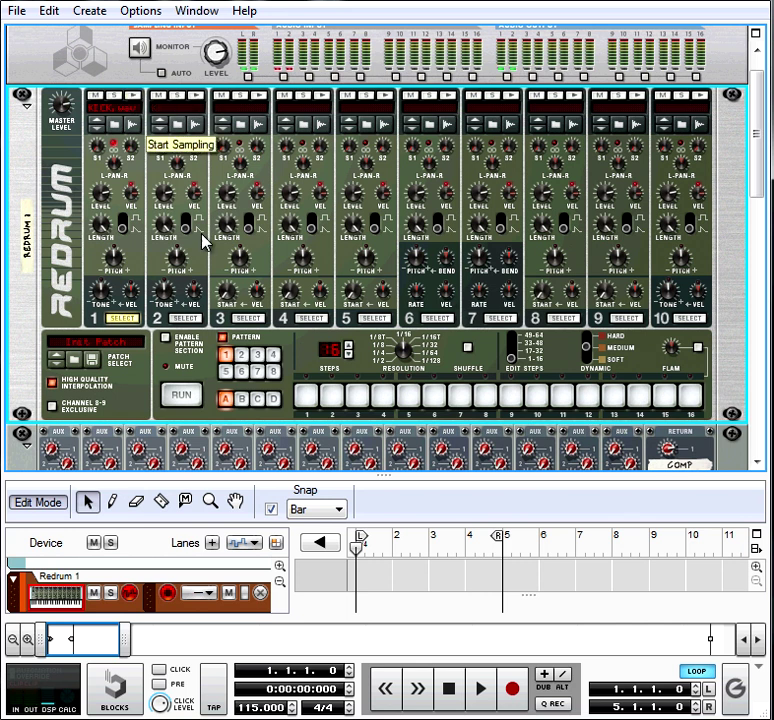
{"action": "scroll", "coordinate": [245, 303], "scroll_direction": "down", "scroll_amount": 2}
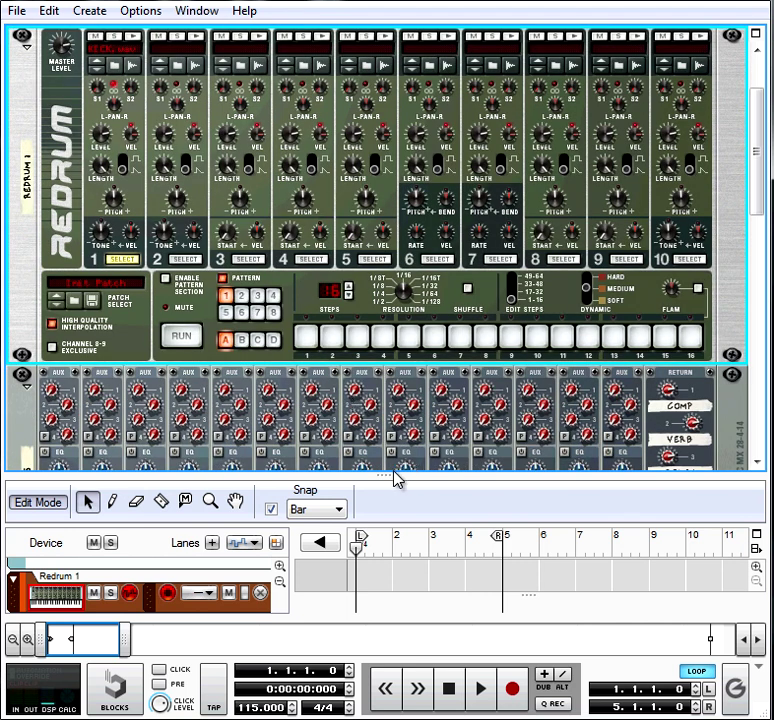
{"action": "left_click_drag", "start_coordinate": [379, 473], "coordinate": [379, 291]}
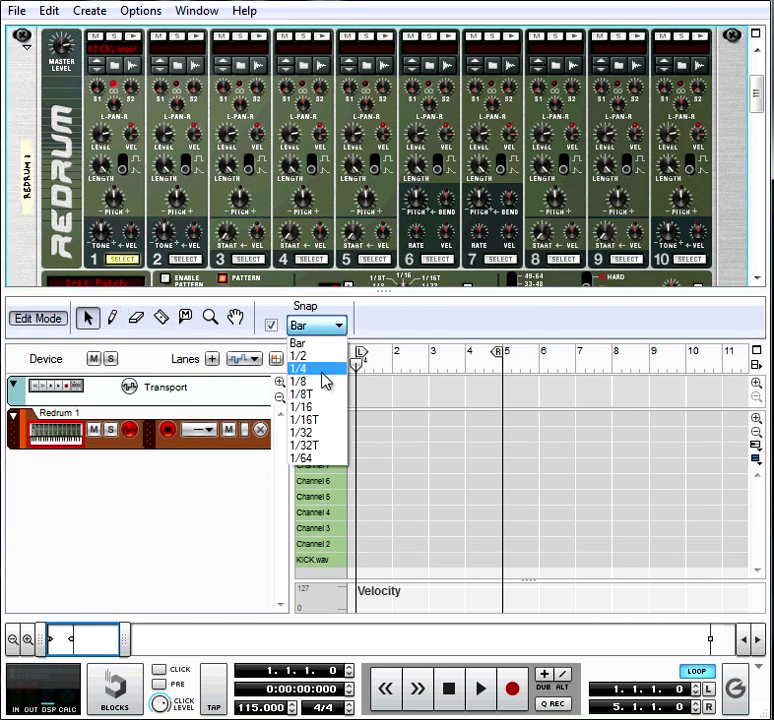
Draw a four-bar Redrum clip and move its note onto the KICK.wav lane
{"action": "left_click", "coordinate": [323, 370]}
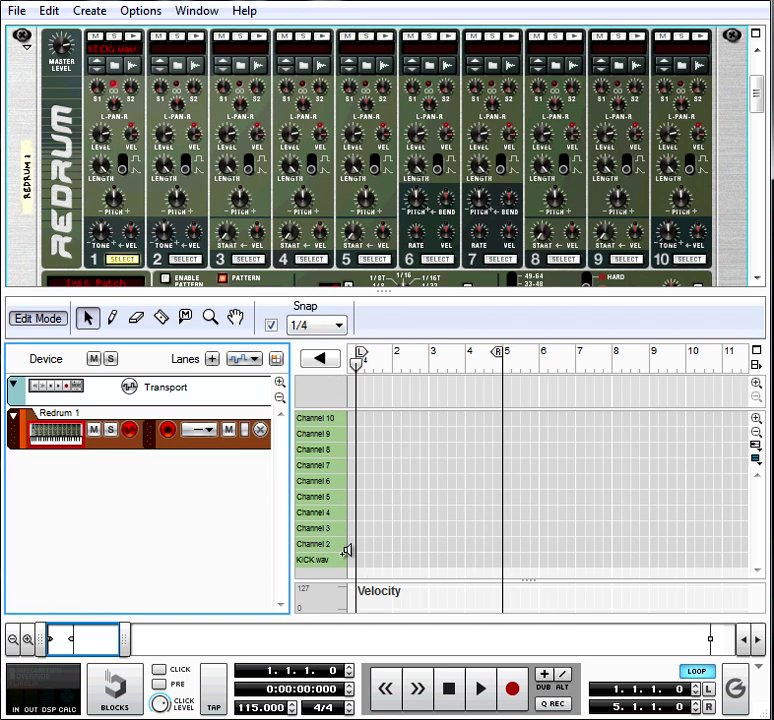
{"action": "left_click", "coordinate": [113, 318]}
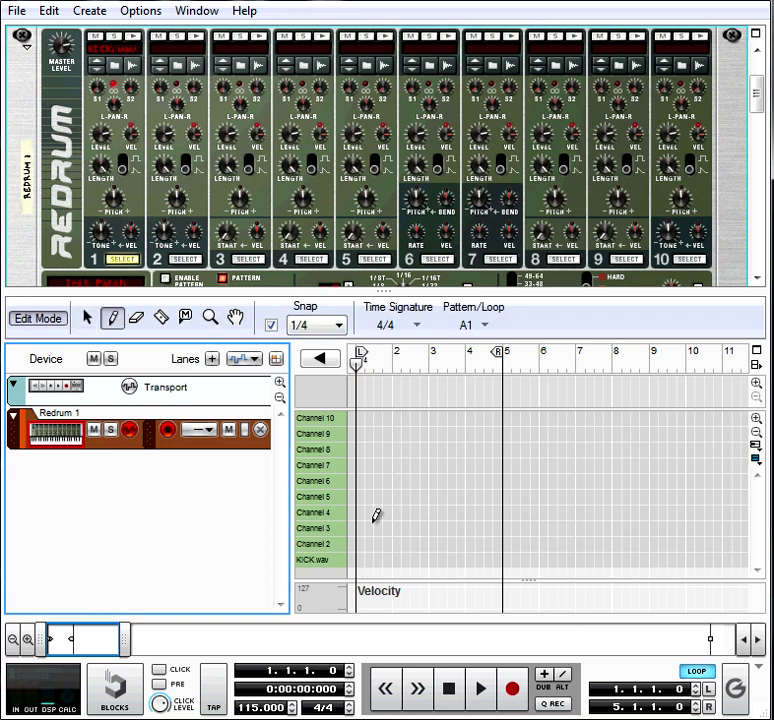
{"action": "left_click_drag", "start_coordinate": [362, 524], "coordinate": [482, 528]}
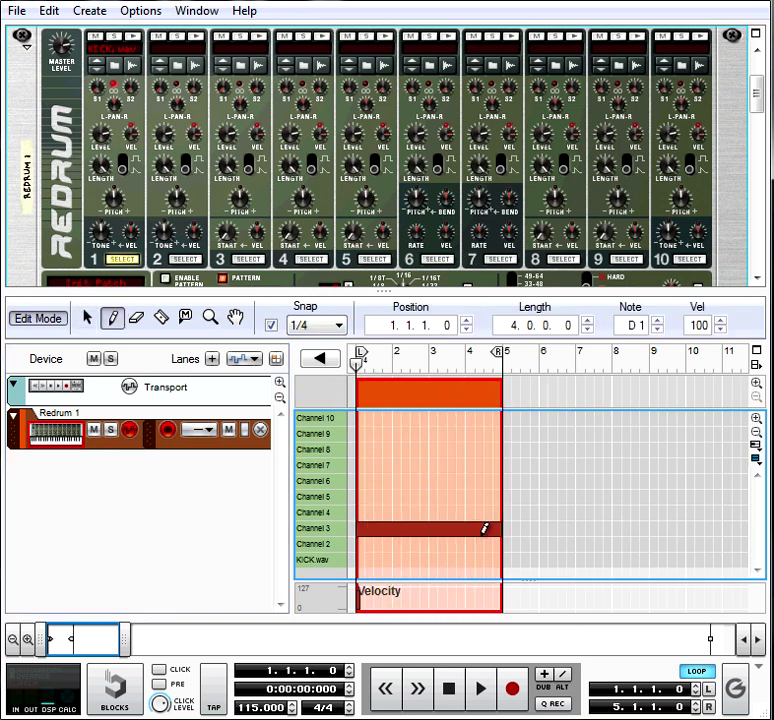
{"action": "left_click", "coordinate": [88, 317]}
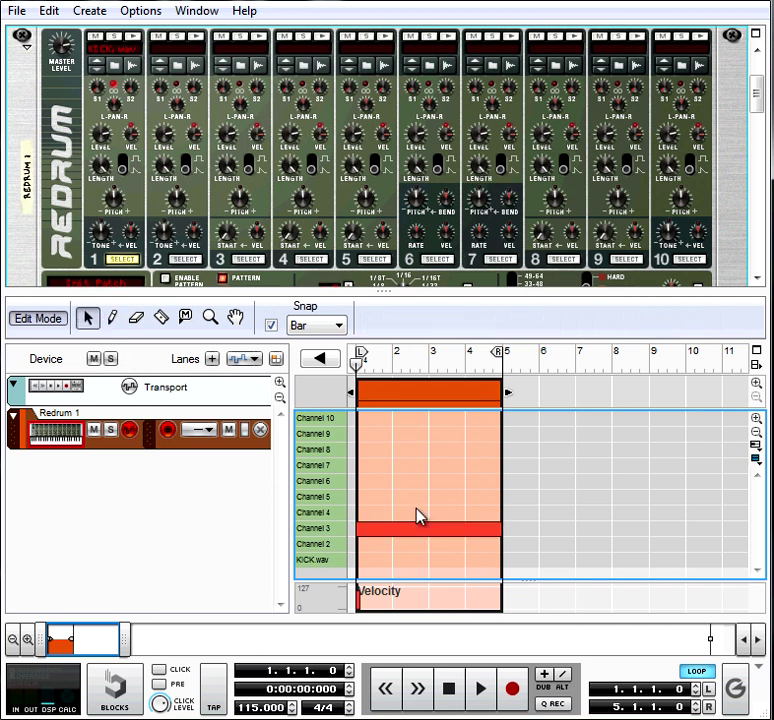
{"action": "left_click_drag", "start_coordinate": [415, 527], "coordinate": [416, 580]}
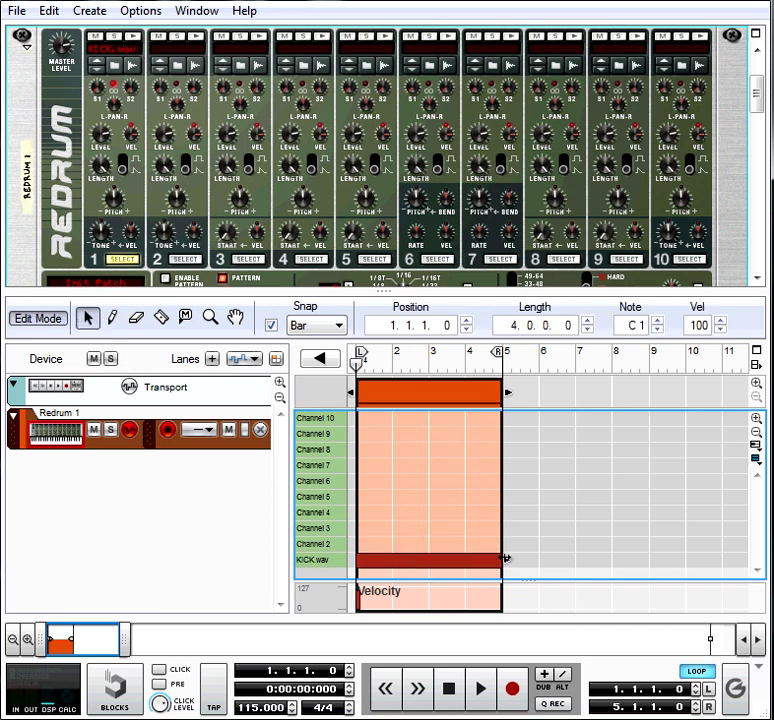
Set snap to 1/4, shorten the kick to one beat, and copy it onto beats 2–4
{"action": "left_click", "coordinate": [338, 325]}
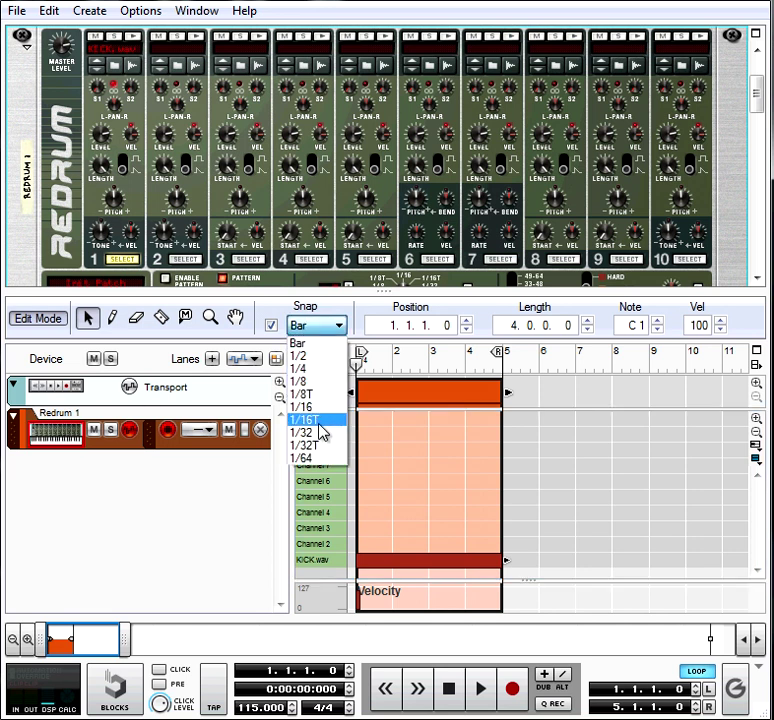
{"action": "left_click", "coordinate": [299, 368]}
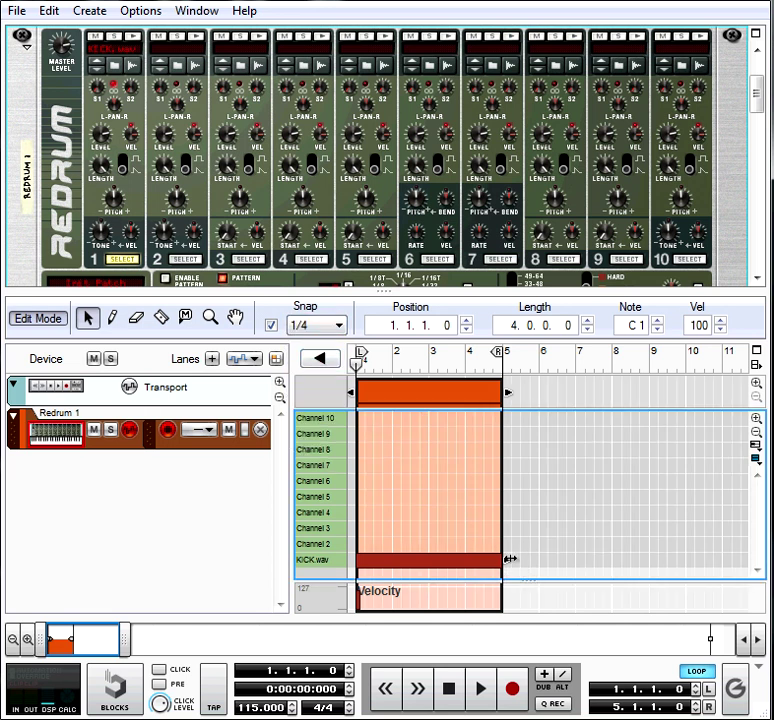
{"action": "left_click_drag", "start_coordinate": [505, 560], "coordinate": [363, 560]}
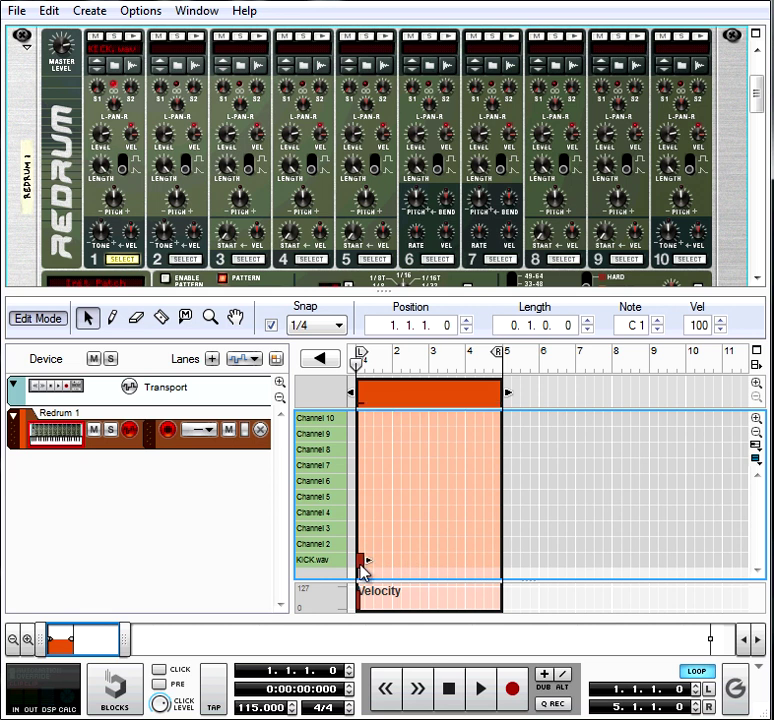
{"action": "left_click_drag", "start_coordinate": [125, 638], "coordinate": [88, 637]}
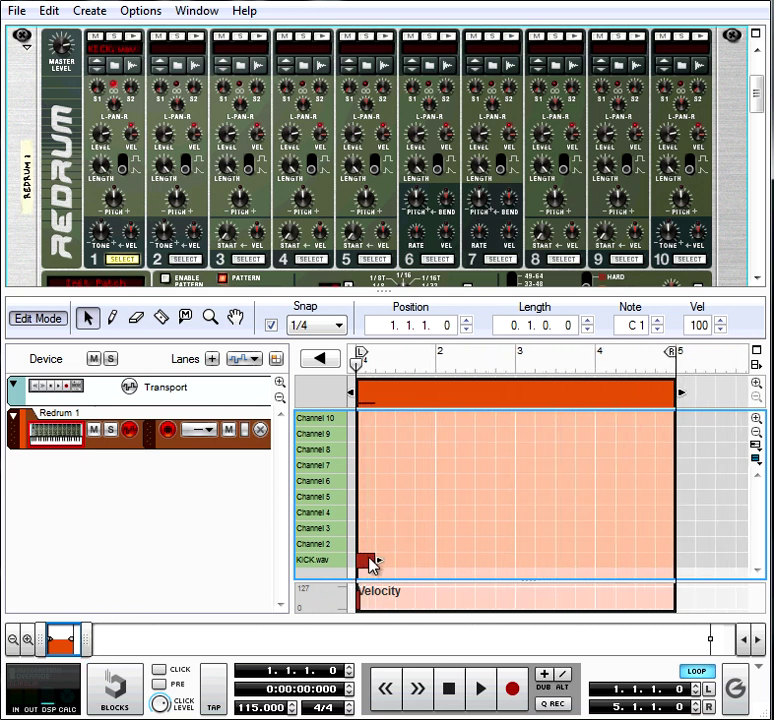
{"action": "left_click_drag", "start_coordinate": [369, 567], "coordinate": [318, 576]}
Paste the bar of kicks through bars 2–4, play the loop, and return to bar 1
{"action": "key", "text": "ctrl+c"}
{"action": "key", "text": "ctrl+v"}
{"action": "key", "text": "ctrl+v"}
{"action": "key", "text": "ctrl+v"}
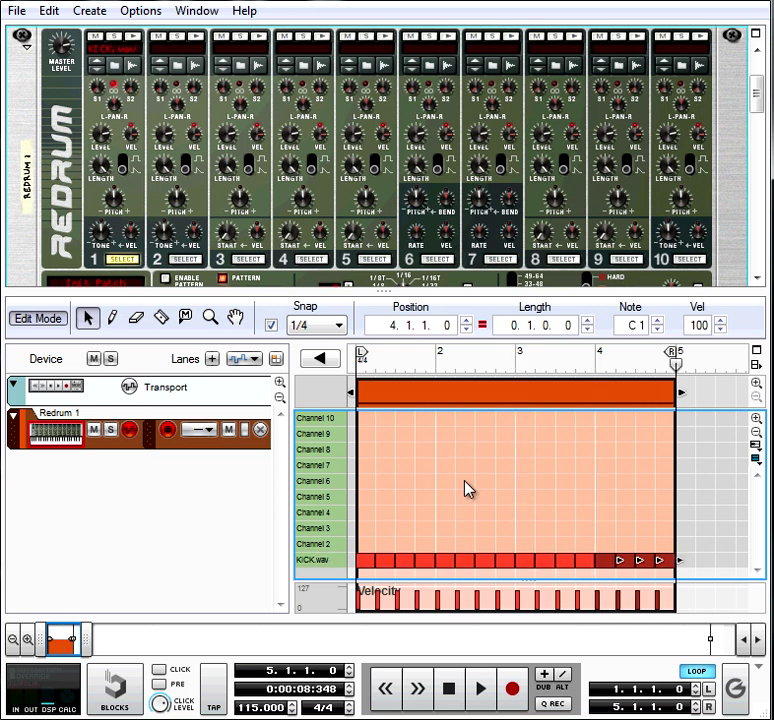
{"action": "key", "text": "Home"}
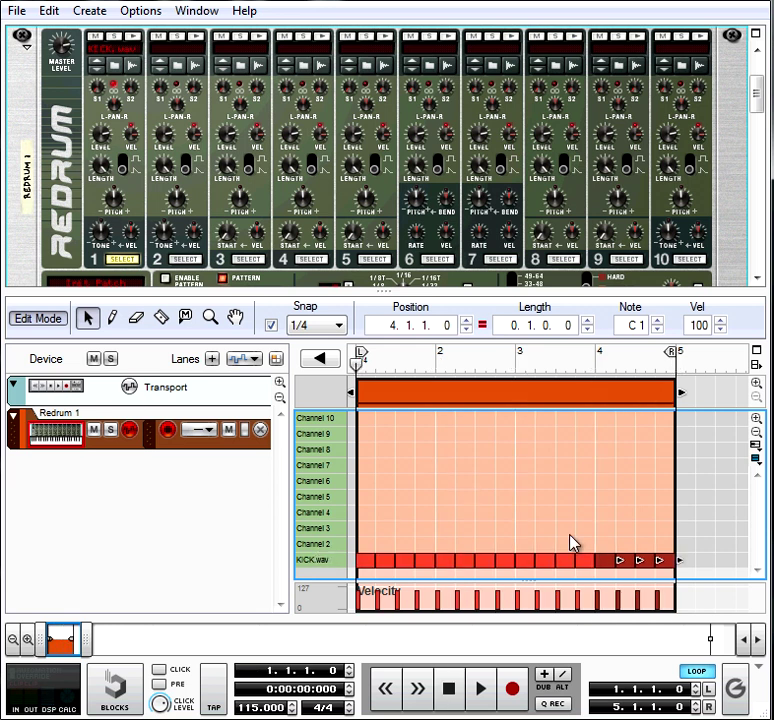
{"action": "key", "text": "space"}
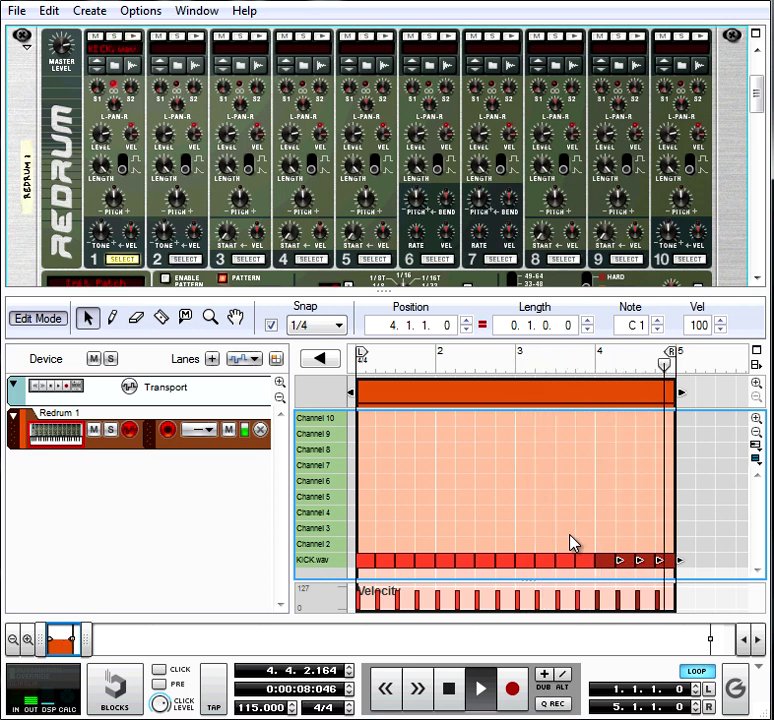
{"action": "key", "text": "space"}
{"action": "key", "text": "KP_0"}
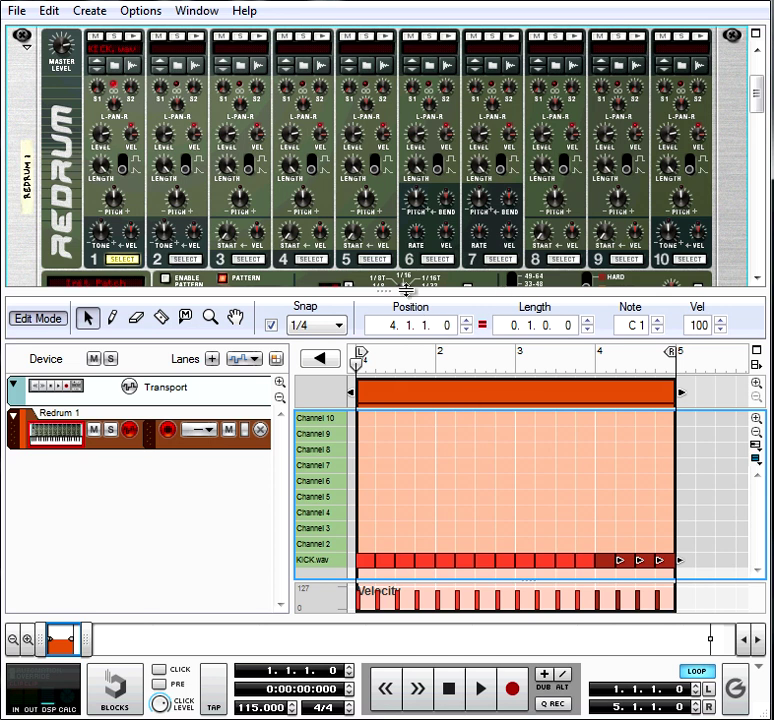
{"action": "left_click_drag", "start_coordinate": [432, 292], "coordinate": [432, 349]}
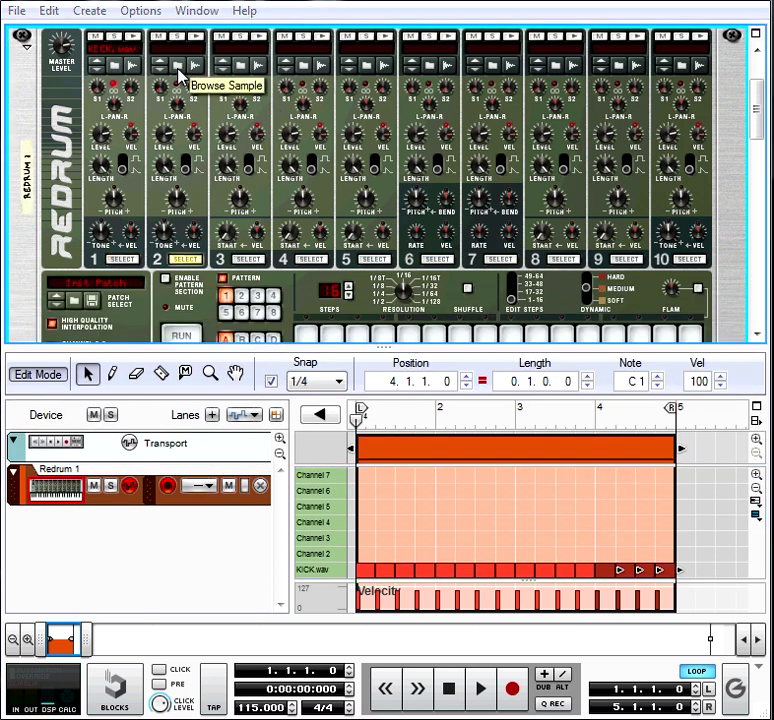
Load the SNARE sample into Redrum channel 2 and deselect the kick notes
{"action": "left_click", "coordinate": [180, 66]}
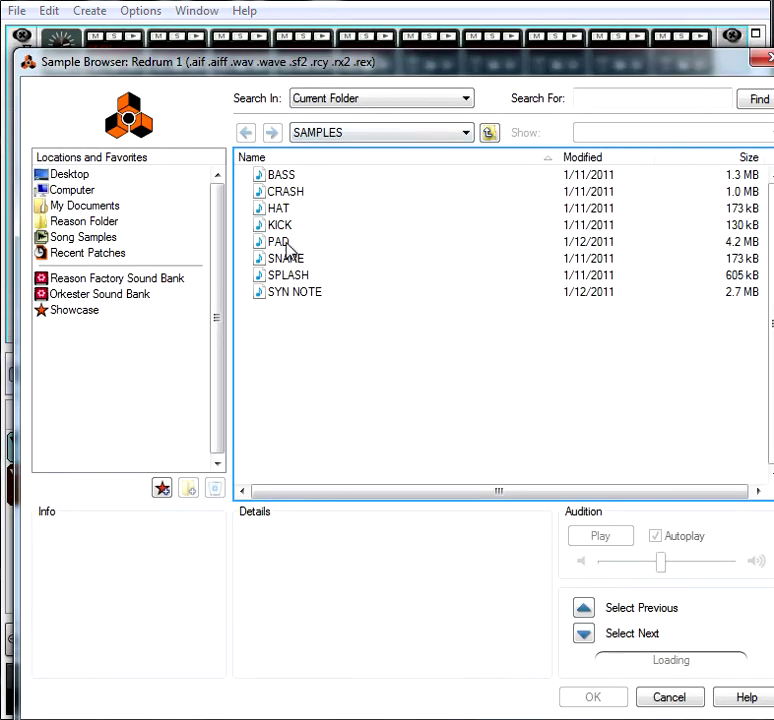
{"action": "double_click", "coordinate": [289, 258]}
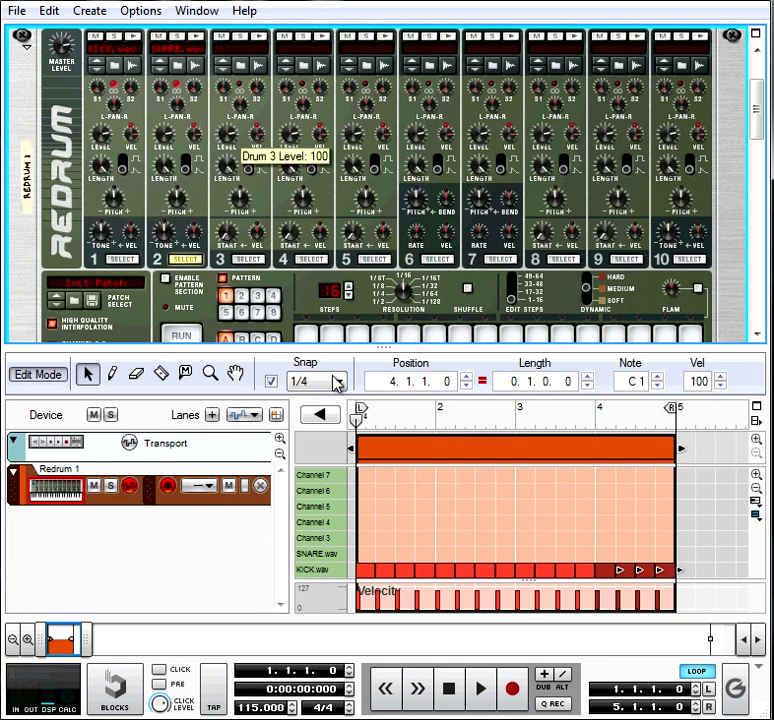
{"action": "left_click", "coordinate": [381, 500]}
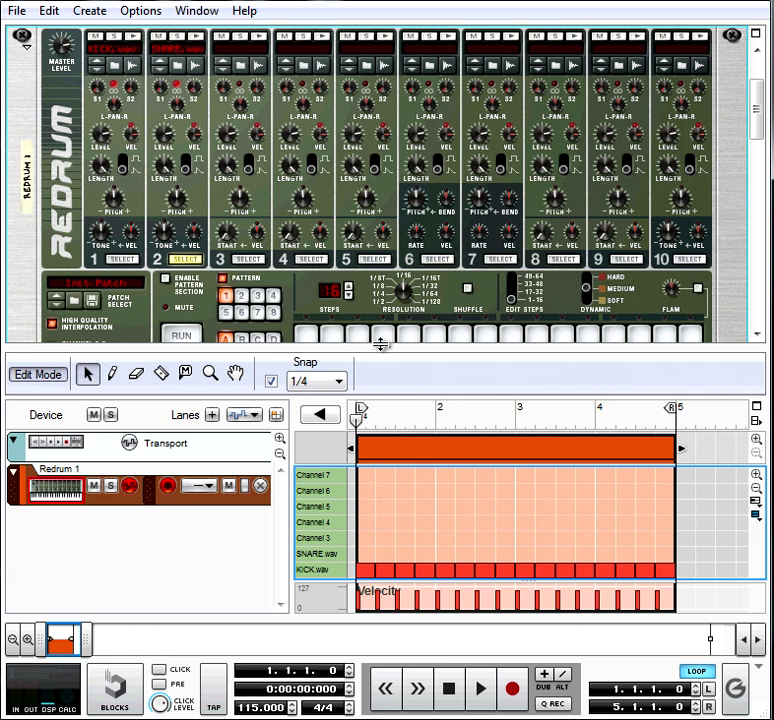
Add snare hits on beats 2 and 4 of bar 1, delete a stray note, and select both
{"action": "left_click_drag", "start_coordinate": [385, 349], "coordinate": [382, 258]}
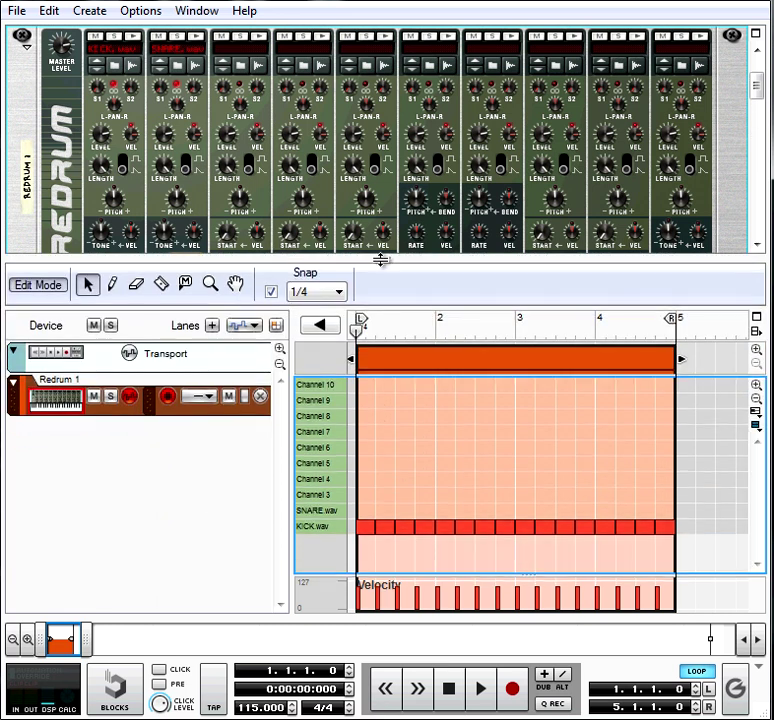
{"action": "left_click", "coordinate": [386, 513]}
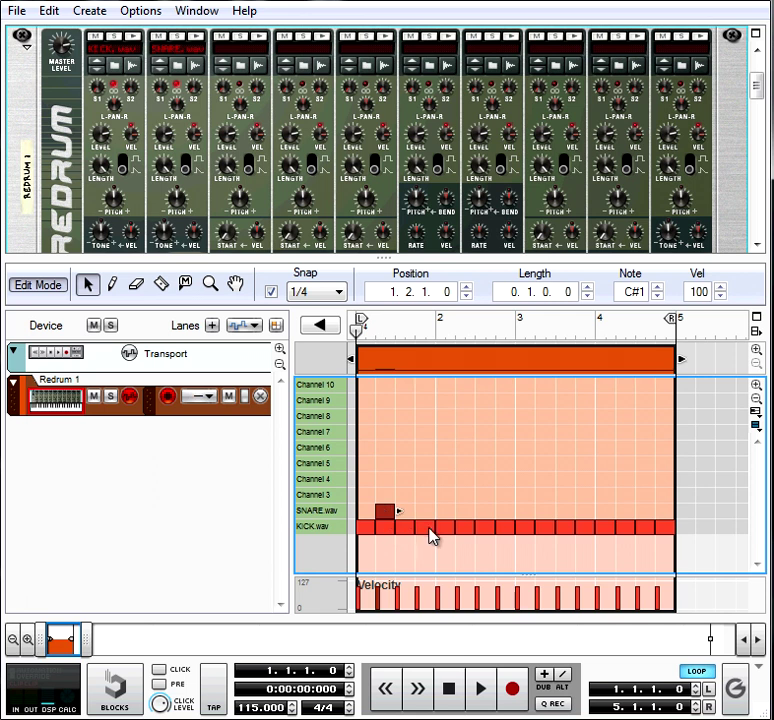
{"action": "left_click", "coordinate": [427, 512]}
{"action": "left_click", "coordinate": [396, 497]}
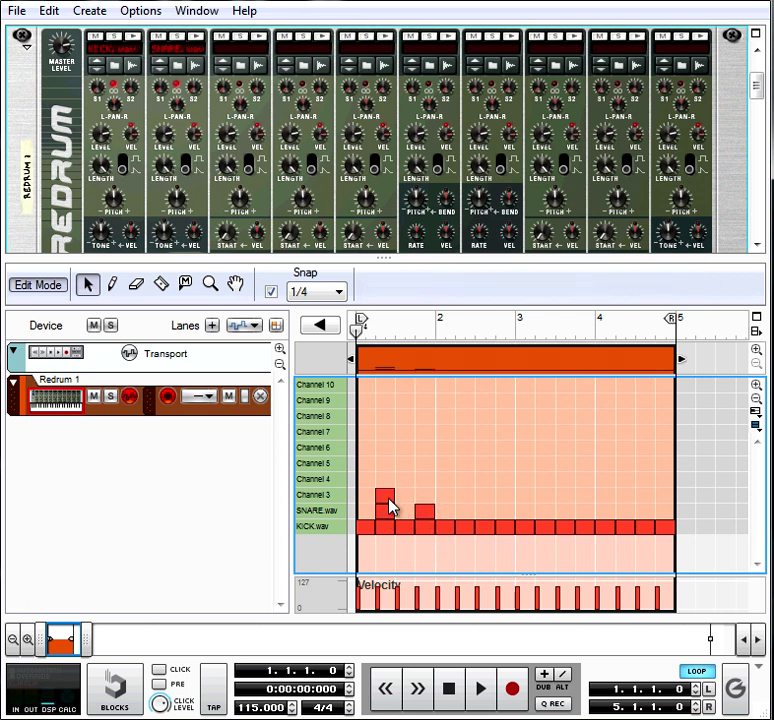
{"action": "key", "text": "Delete"}
{"action": "left_click_drag", "start_coordinate": [439, 472], "coordinate": [617, 520]}
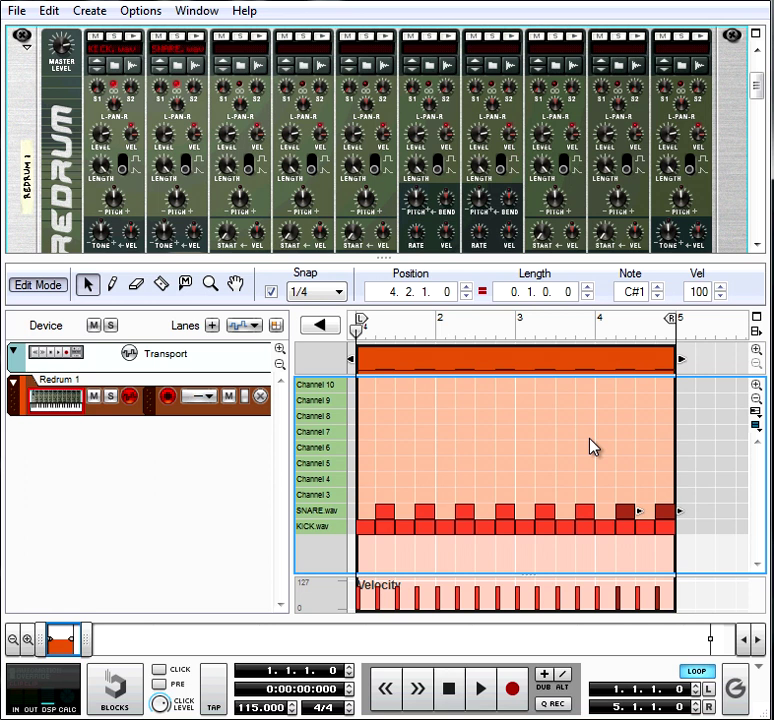
Play the kick-and-snare loop, enlarge the drum machine panel, then stop and scroll toward the mixer
{"action": "key", "text": "space"}
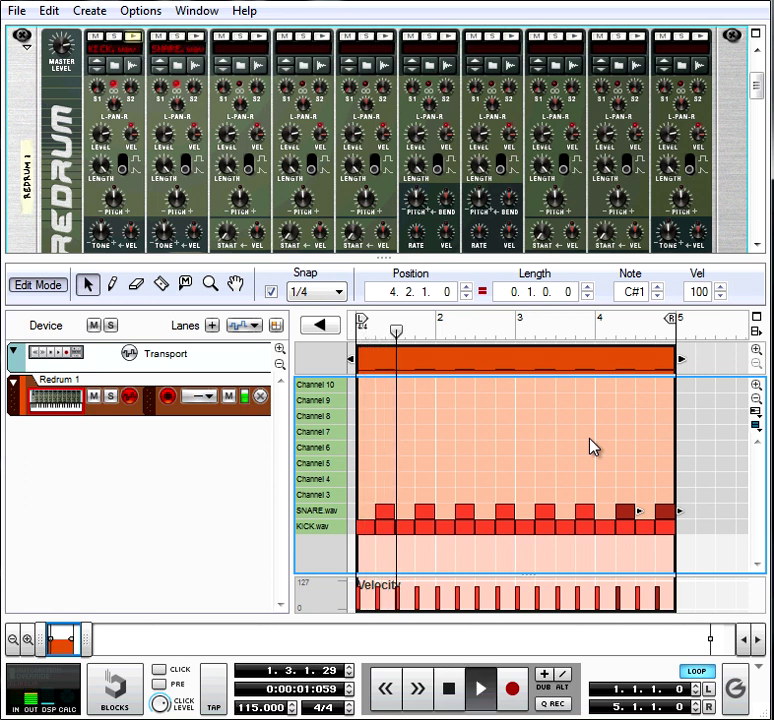
{"action": "left_click_drag", "start_coordinate": [384, 257], "coordinate": [392, 297]}
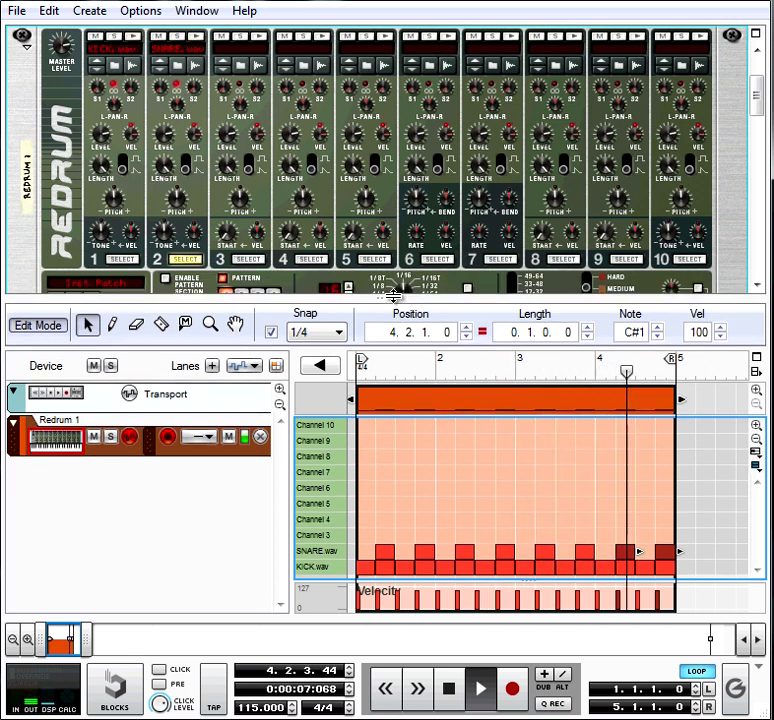
{"action": "key", "text": "space"}
{"action": "scroll", "coordinate": [307, 208], "scroll_direction": "down", "scroll_amount": 5}
Scroll the rack down to the DRUMS mixer and select it
{"action": "scroll", "coordinate": [308, 207], "scroll_direction": "down", "scroll_amount": 3}
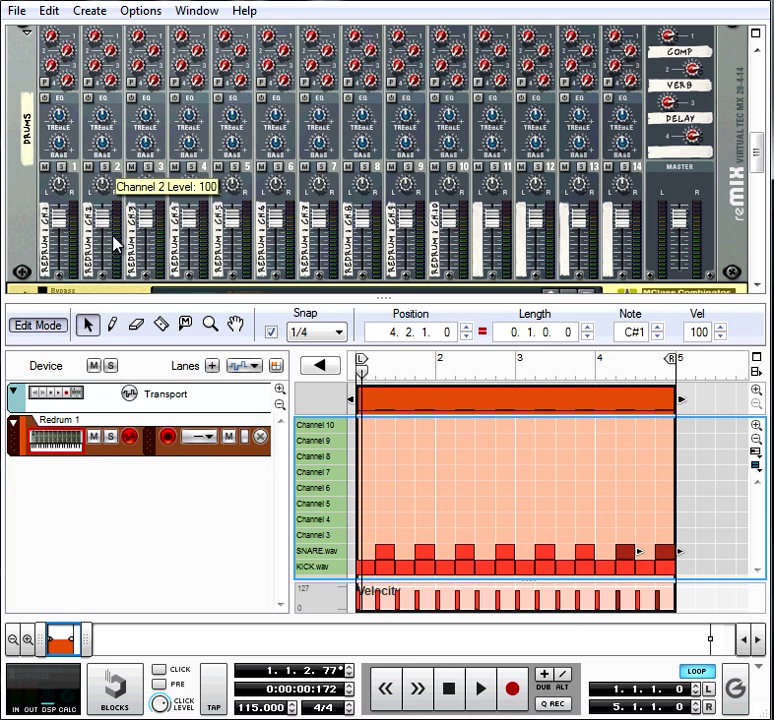
{"action": "scroll", "coordinate": [122, 243], "scroll_direction": "down", "scroll_amount": 2}
{"action": "scroll", "coordinate": [122, 243], "scroll_direction": "down", "scroll_amount": 2}
{"action": "left_click_drag", "start_coordinate": [360, 299], "coordinate": [377, 416]}
{"action": "scroll", "coordinate": [104, 297], "scroll_direction": "down", "scroll_amount": 2}
{"action": "scroll", "coordinate": [104, 300], "scroll_direction": "down", "scroll_amount": 2}
{"action": "left_click", "coordinate": [50, 165]}
Raise mixer channel 1's Aux 1 send to 26 and audition the loop
{"action": "mouse_move", "coordinate": [53, 167]}
{"action": "scroll", "coordinate": [268, 211], "scroll_direction": "up", "scroll_amount": 6}
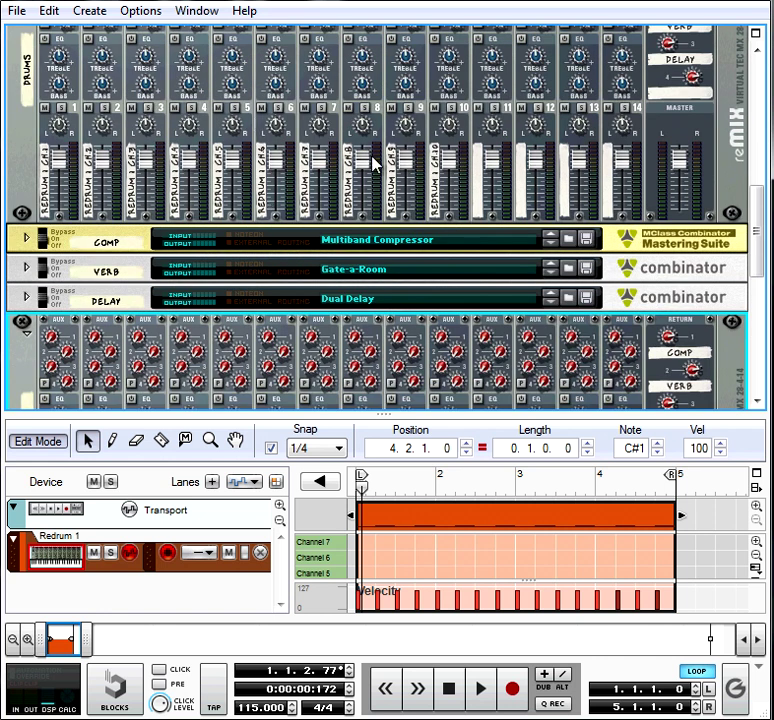
{"action": "scroll", "coordinate": [375, 164], "scroll_direction": "down", "scroll_amount": 6}
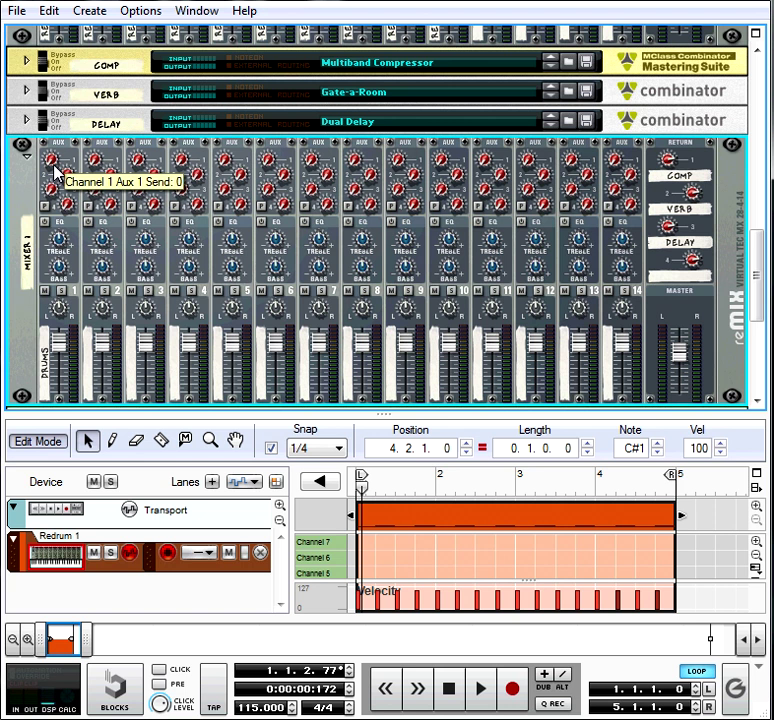
{"action": "left_click_drag", "start_coordinate": [54, 168], "coordinate": [52, 157]}
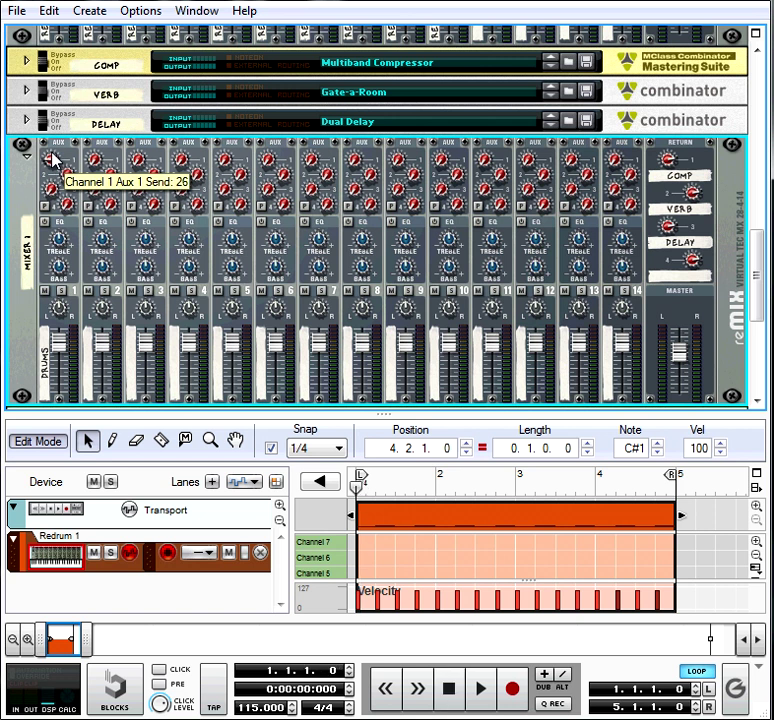
{"action": "key", "text": "space"}
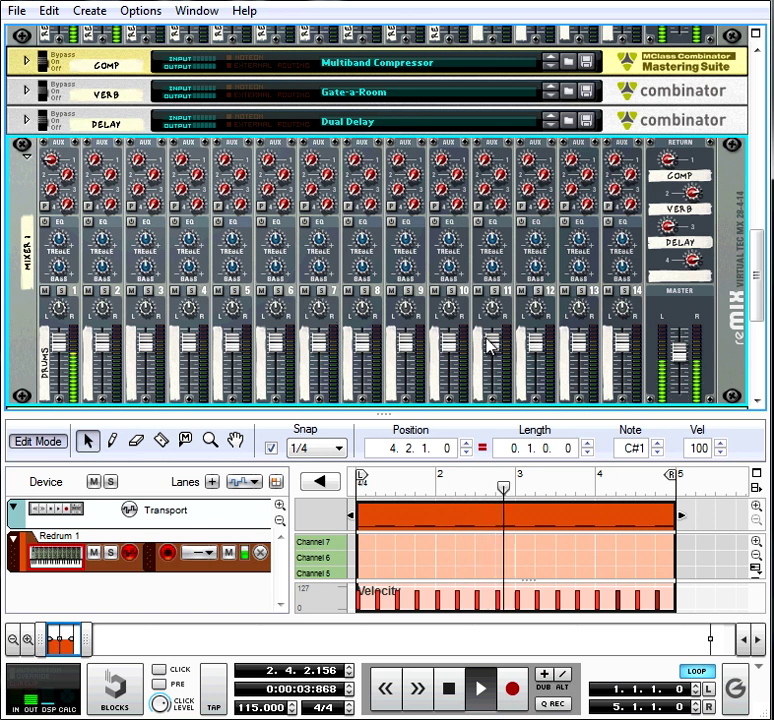
{"action": "key", "text": "space"}
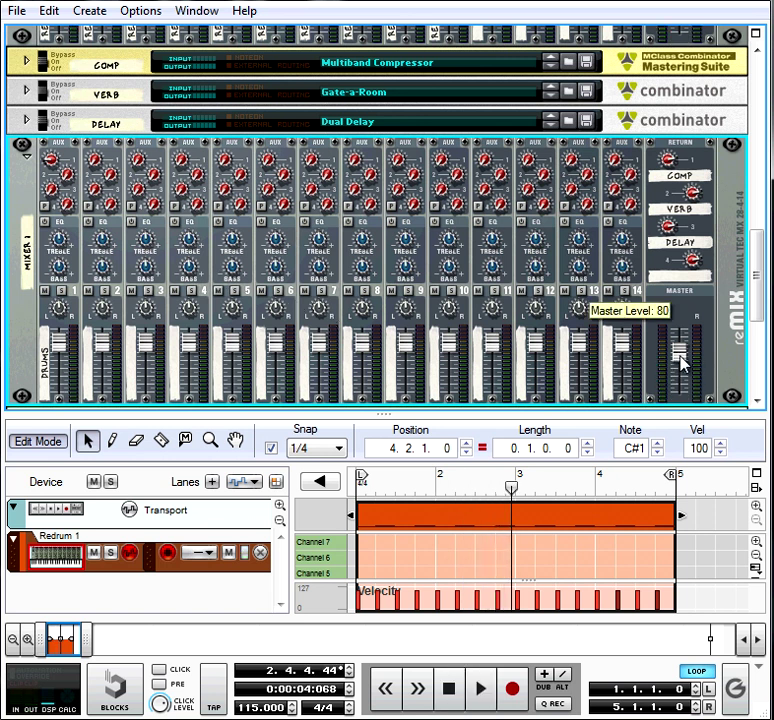
Raise the master level from 80 to 100 and play the loop to check the mix
{"action": "left_click", "coordinate": [680, 362], "text": "ctrl"}
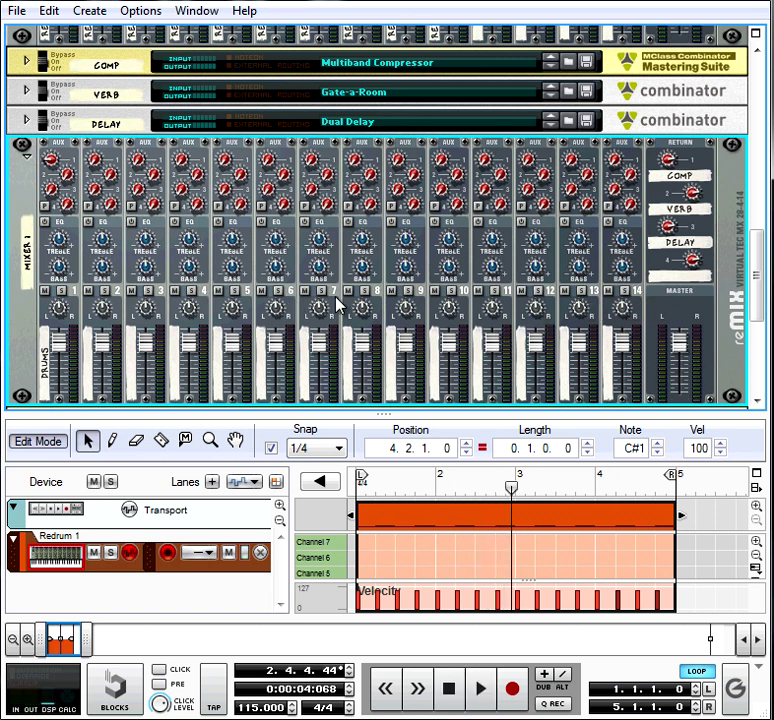
{"action": "key", "text": "space"}
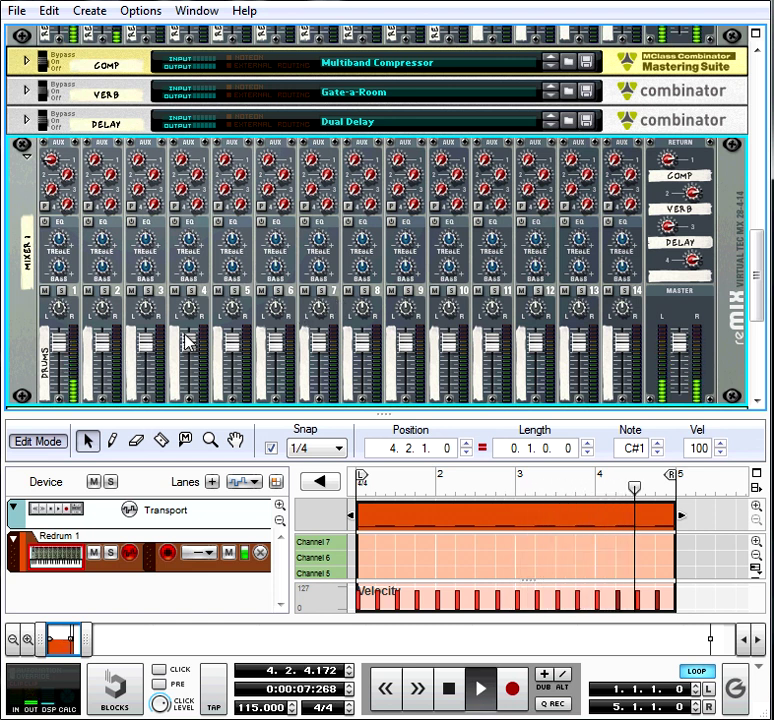
{"action": "key", "text": "space"}
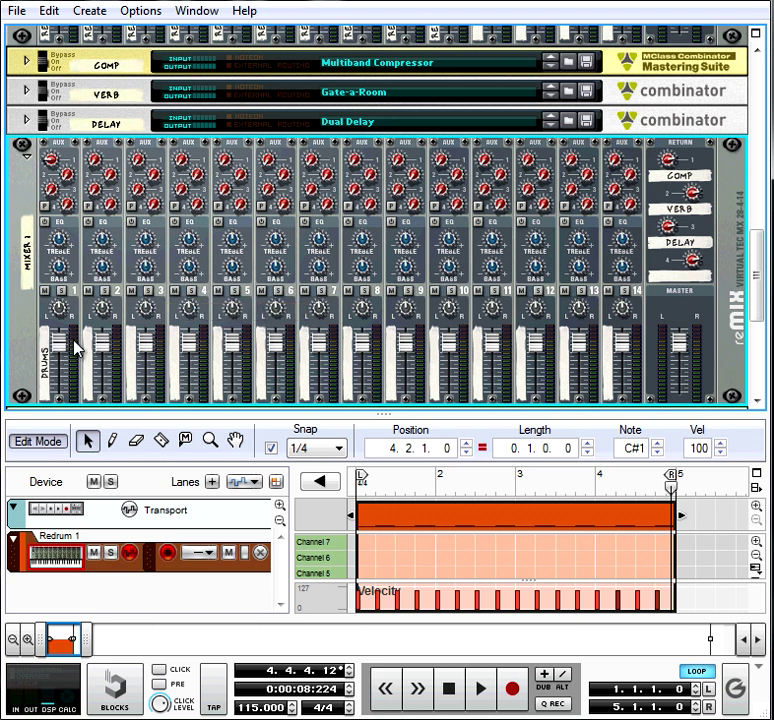
{"action": "key", "text": "space"}
Scroll the rack back to Redrum, enlarge the note lanes, and deselect the snare note
{"action": "scroll", "coordinate": [108, 330], "scroll_direction": "up", "scroll_amount": 3}
{"action": "scroll", "coordinate": [108, 330], "scroll_direction": "up", "scroll_amount": 5}
{"action": "scroll", "coordinate": [108, 330], "scroll_direction": "up", "scroll_amount": 2}
{"action": "scroll", "coordinate": [108, 330], "scroll_direction": "up", "scroll_amount": 3}
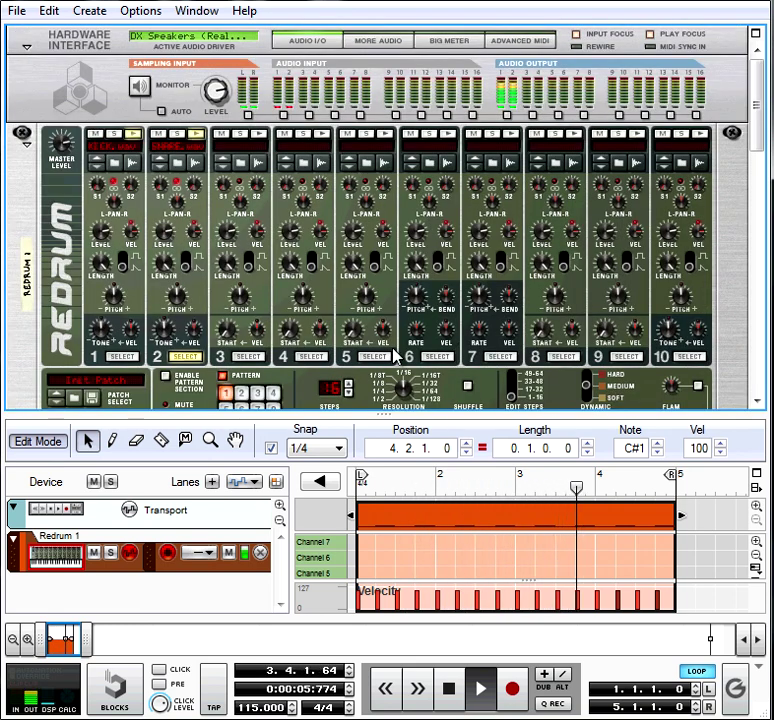
{"action": "scroll", "coordinate": [369, 297], "scroll_direction": "down", "scroll_amount": 2}
{"action": "scroll", "coordinate": [369, 297], "scroll_direction": "down", "scroll_amount": 2}
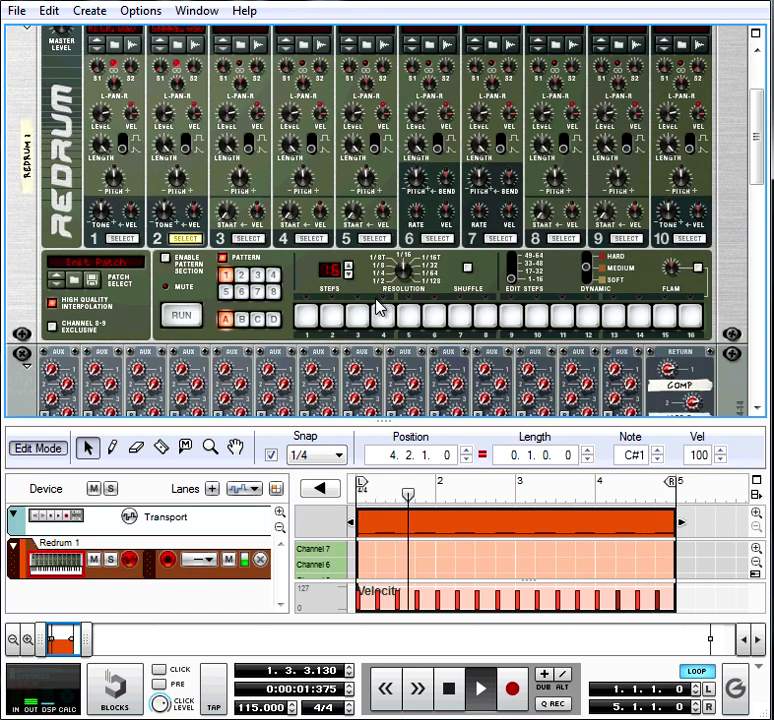
{"action": "left_click_drag", "start_coordinate": [384, 418], "coordinate": [384, 286]}
{"action": "left_click", "coordinate": [455, 460]}
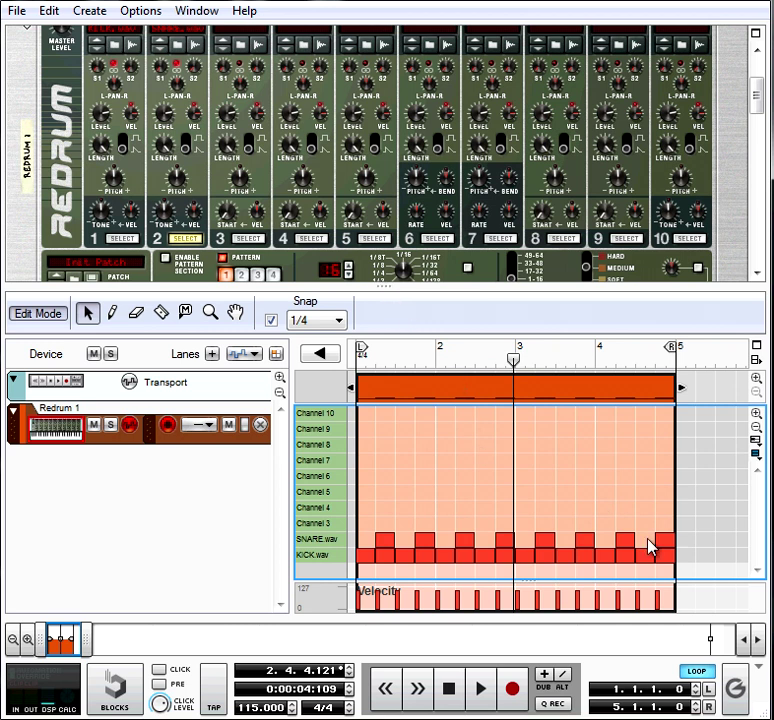
Show the ReGroove Mixer and open channel A1's Groove Patch Browser
{"action": "left_click", "coordinate": [736, 689]}
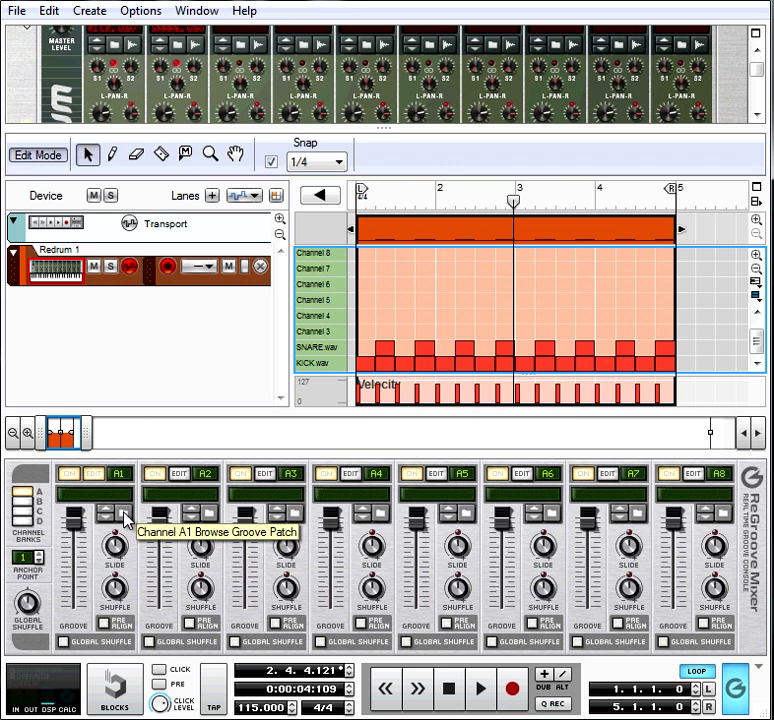
{"action": "left_click", "coordinate": [125, 516]}
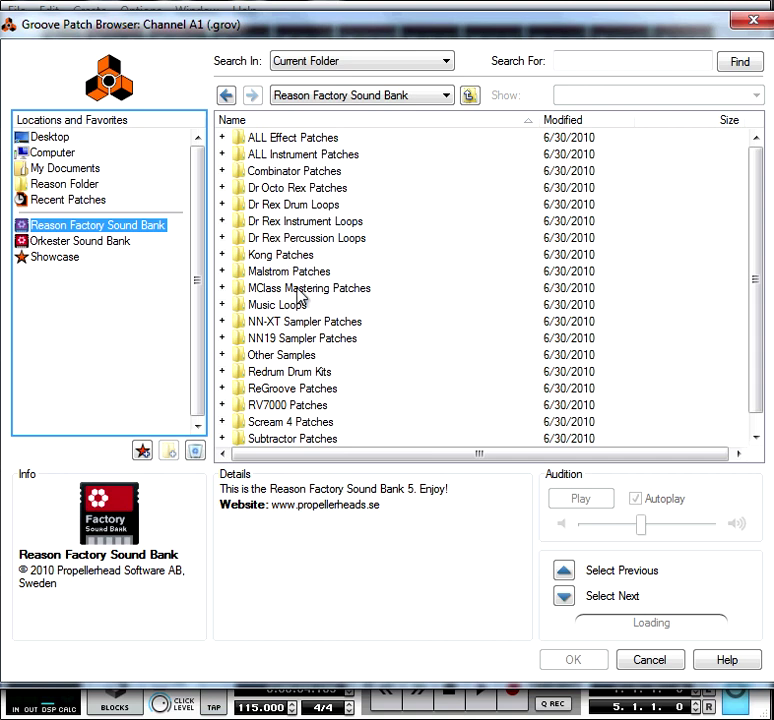
Load '63% Shuffle.grov' from ReGroove Patches > MPC-60 into groove channel A1
{"action": "scroll", "coordinate": [295, 355], "scroll_direction": "down", "scroll_amount": 1}
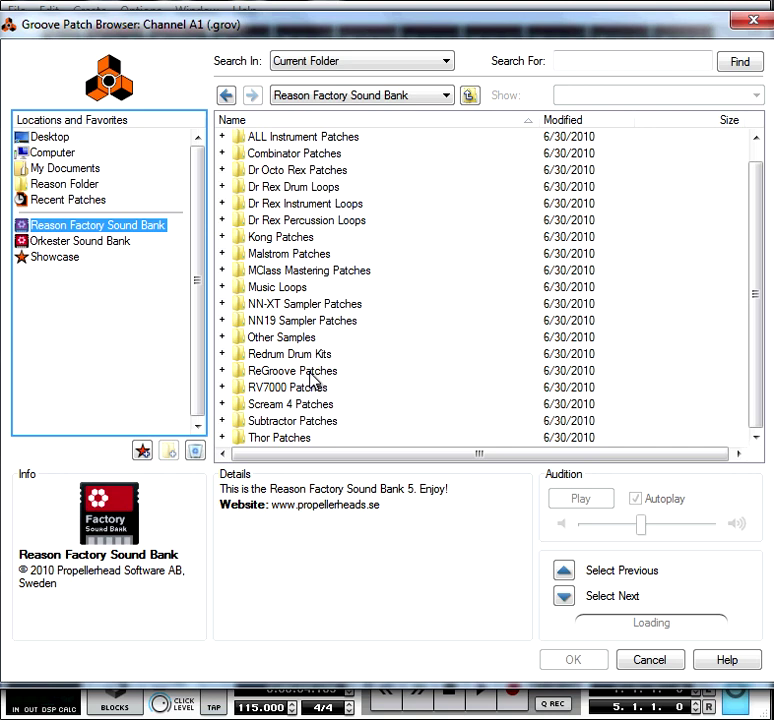
{"action": "double_click", "coordinate": [310, 371]}
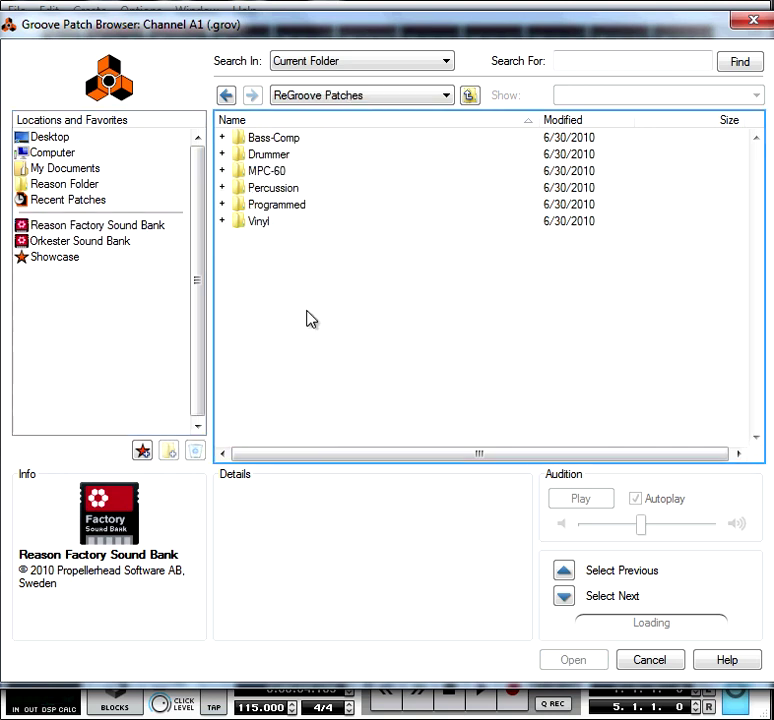
{"action": "double_click", "coordinate": [272, 173]}
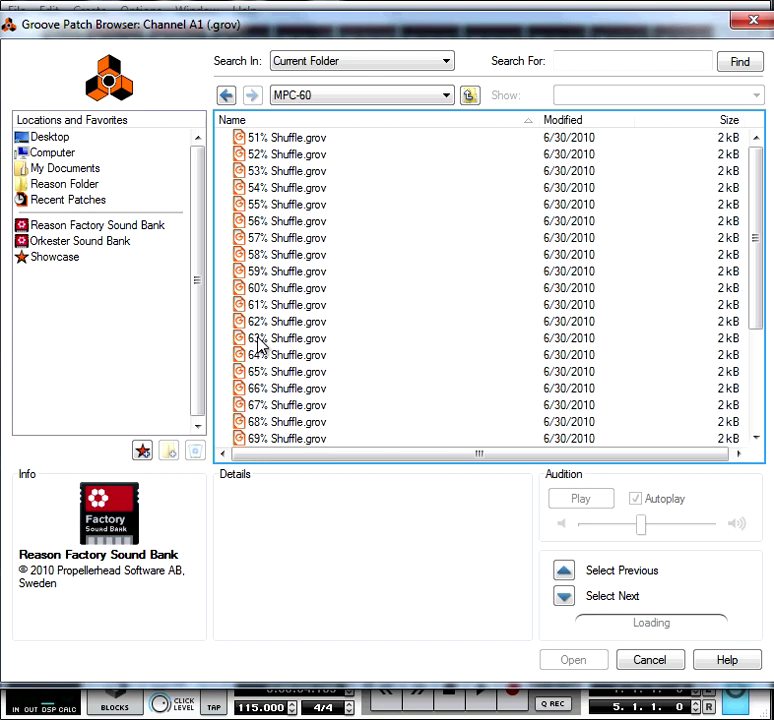
{"action": "left_click", "coordinate": [259, 344]}
{"action": "double_click", "coordinate": [259, 344]}
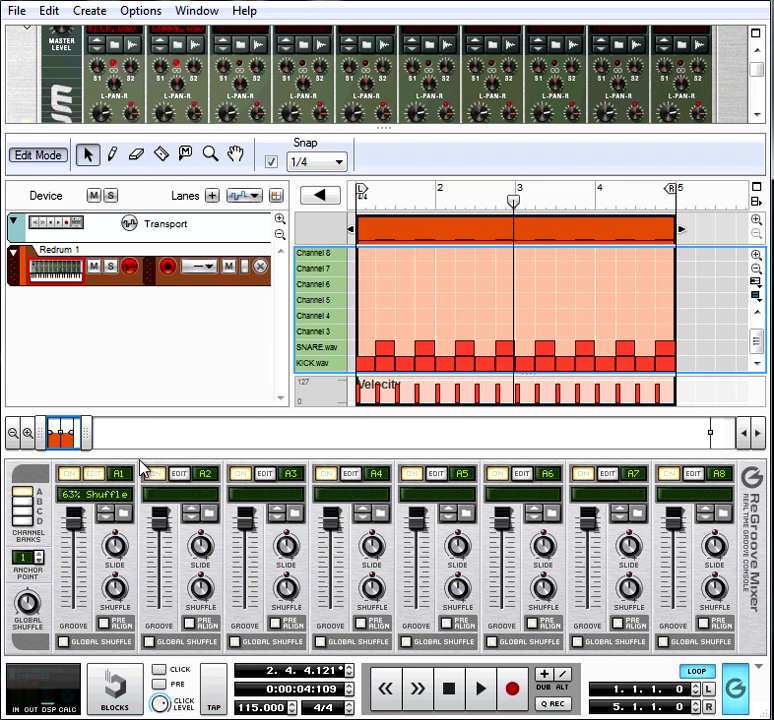
Hide the groove mixer and assign groove A1 '63% Shuffle' to the Redrum track
{"action": "left_click", "coordinate": [737, 694]}
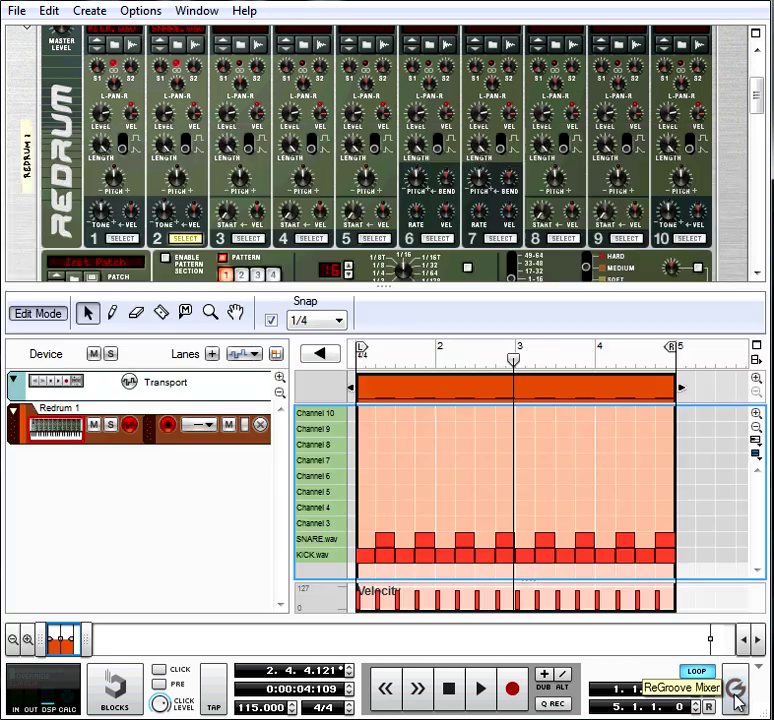
{"action": "left_click", "coordinate": [206, 428]}
{"action": "mouse_move", "coordinate": [333, 530]}
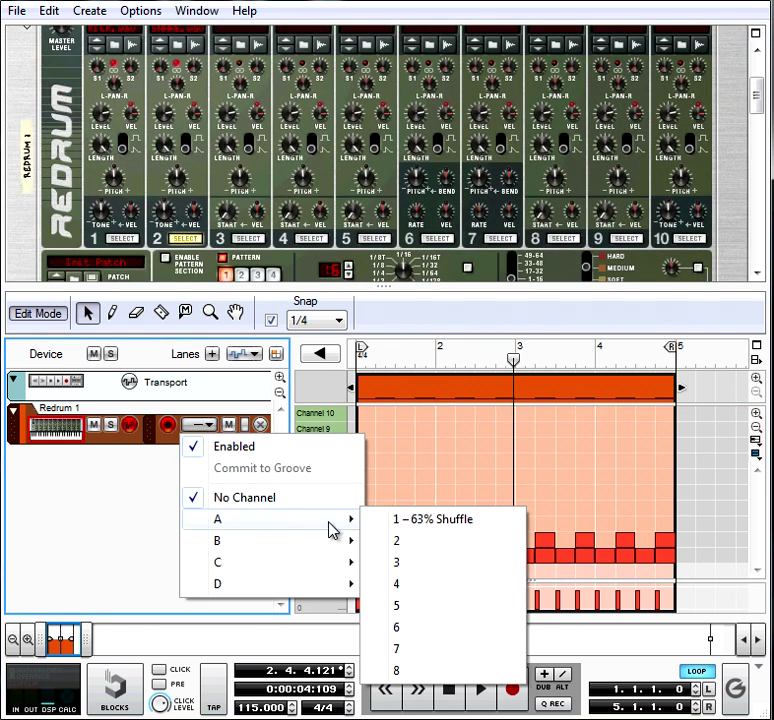
{"action": "left_click", "coordinate": [406, 525]}
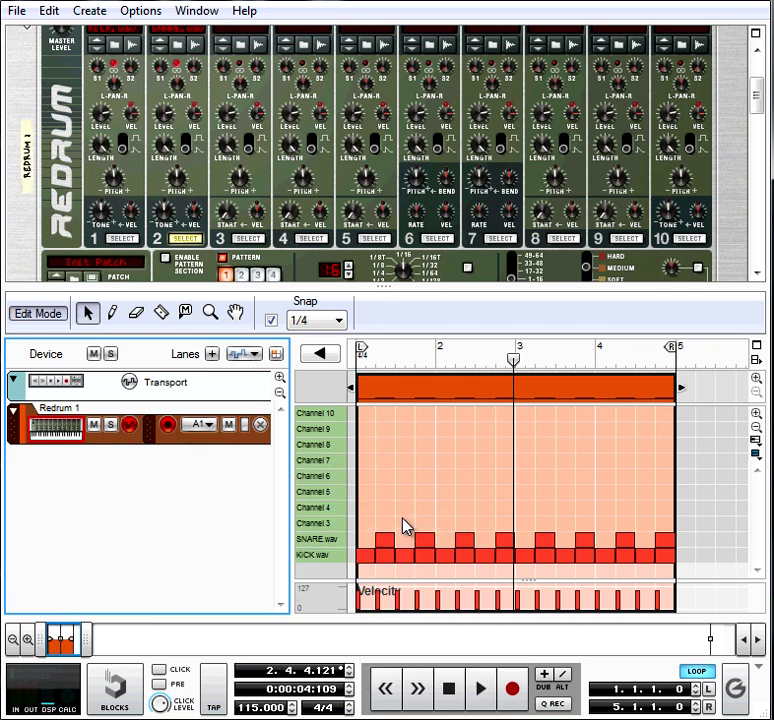
Play the loop with the shuffle groove, then stop it
{"action": "key", "text": "space"}
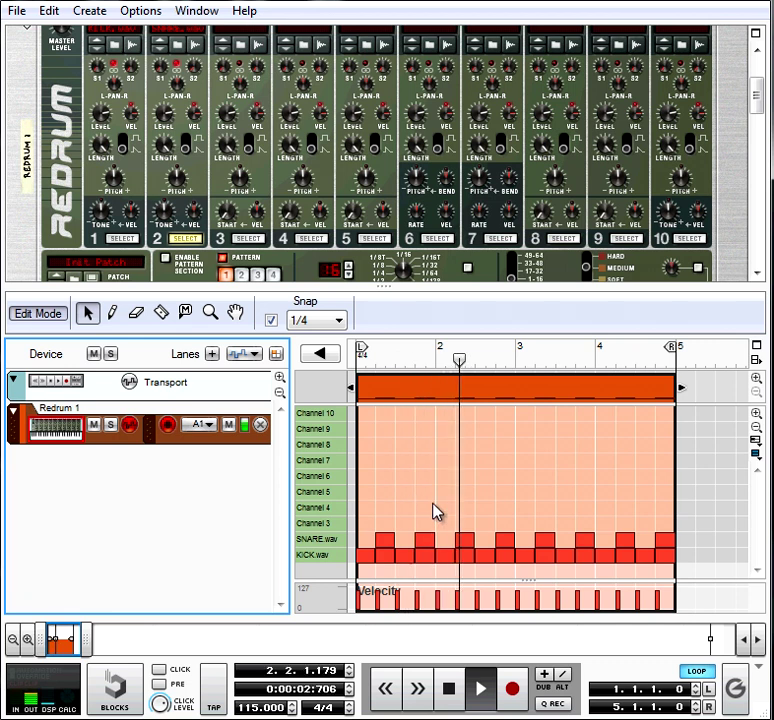
{"action": "key", "text": "space"}
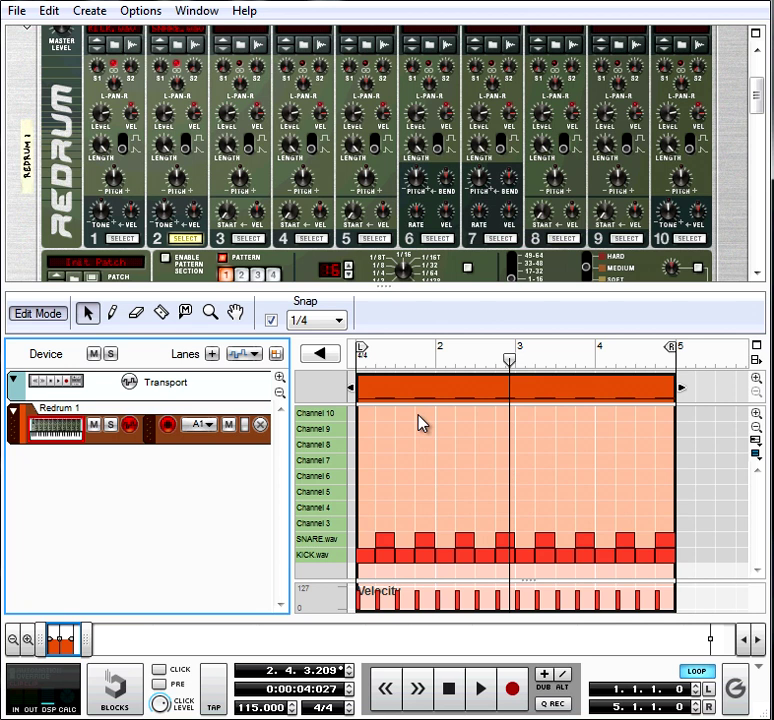
{"action": "left_click_drag", "start_coordinate": [381, 289], "coordinate": [377, 332]}
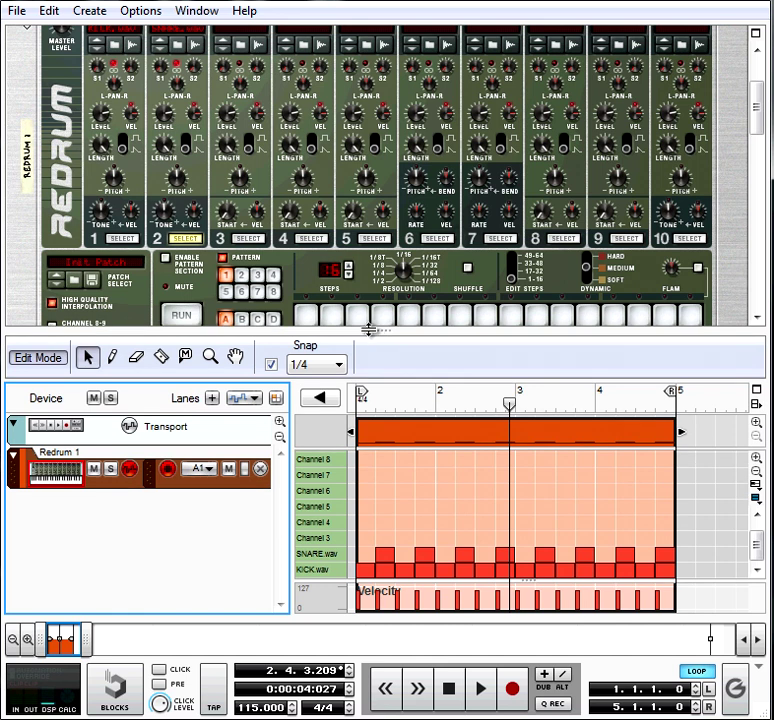
Move the beat-4 snares of bars 1, 2, 3 and 4 up to the Channel 3 lane
{"action": "scroll", "coordinate": [370, 240], "scroll_direction": "up", "scroll_amount": 2}
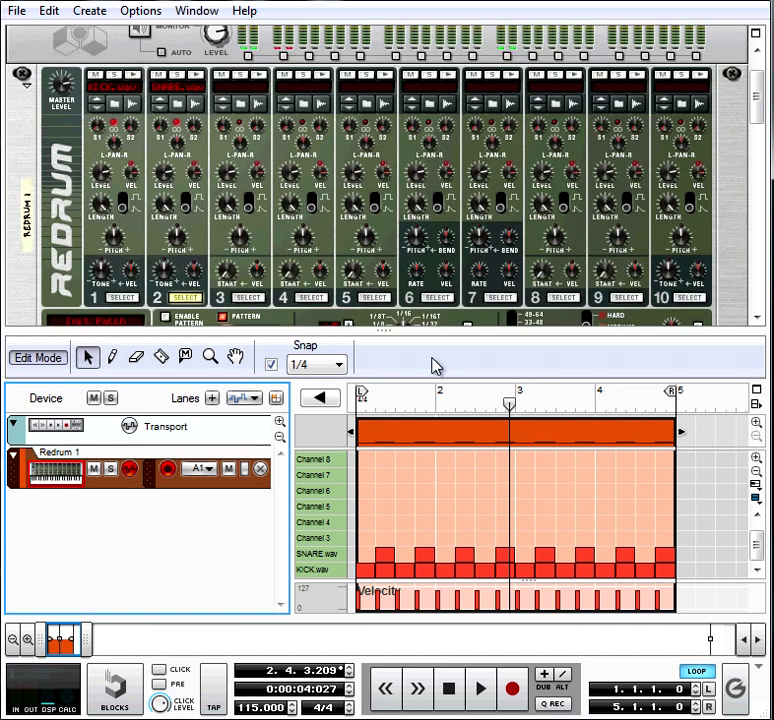
{"action": "left_click_drag", "start_coordinate": [381, 330], "coordinate": [381, 318]}
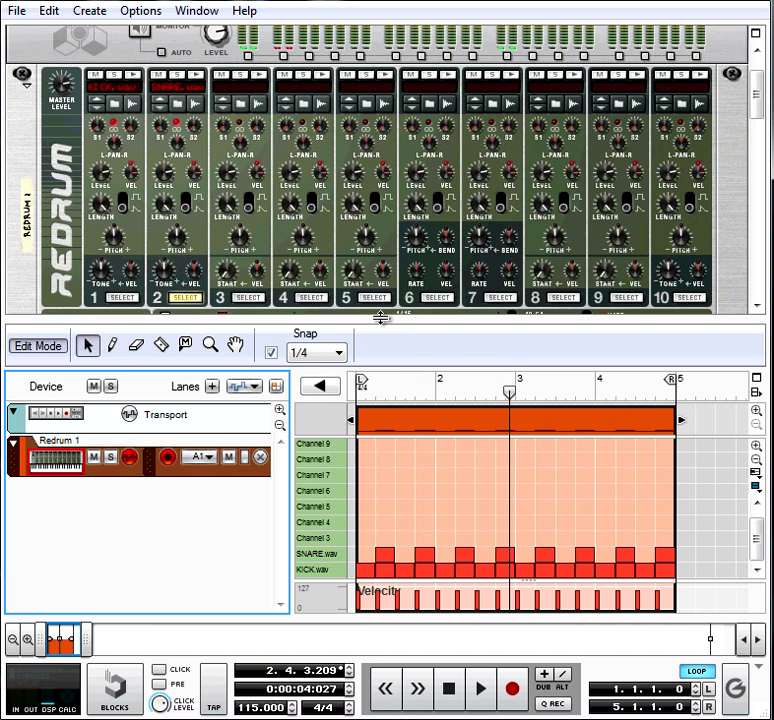
{"action": "left_click", "coordinate": [405, 517]}
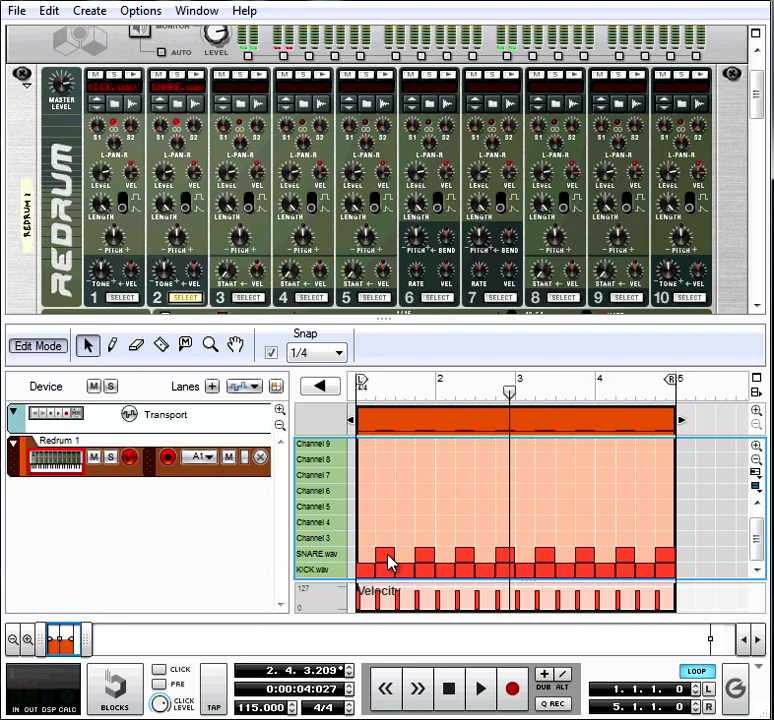
{"action": "left_click_drag", "start_coordinate": [421, 553], "coordinate": [424, 546]}
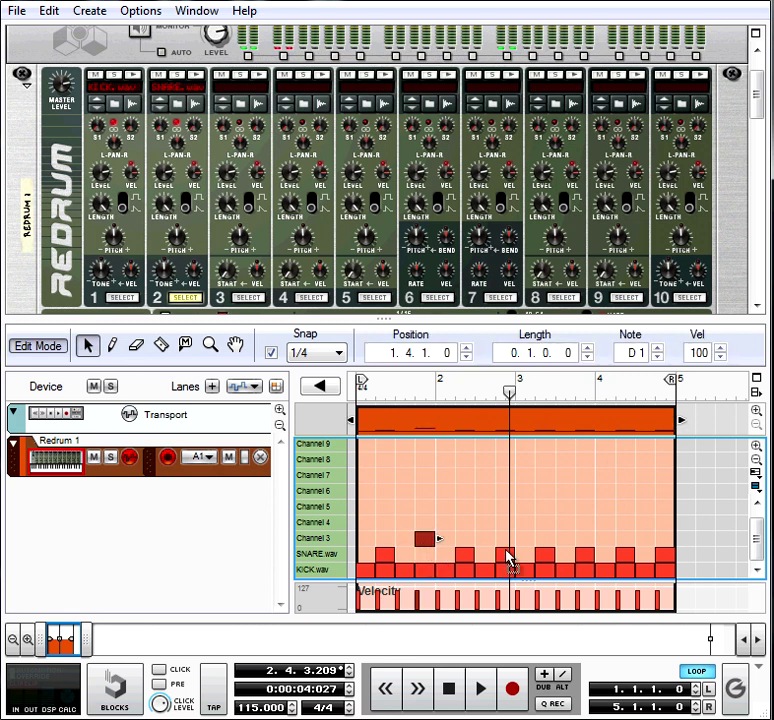
{"action": "left_click_drag", "start_coordinate": [508, 555], "coordinate": [507, 545]}
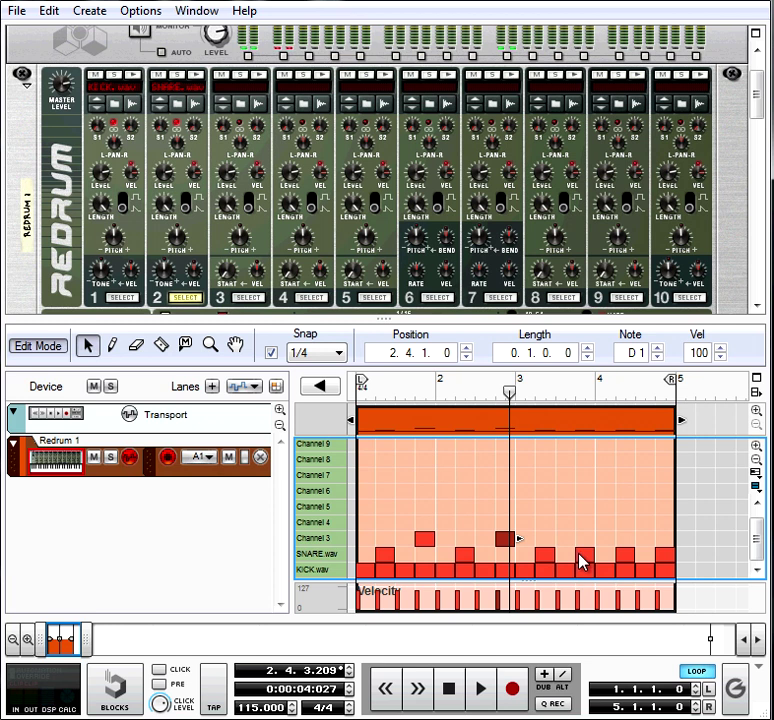
{"action": "left_click_drag", "start_coordinate": [582, 560], "coordinate": [585, 551]}
{"action": "left_click_drag", "start_coordinate": [664, 556], "coordinate": [665, 548]}
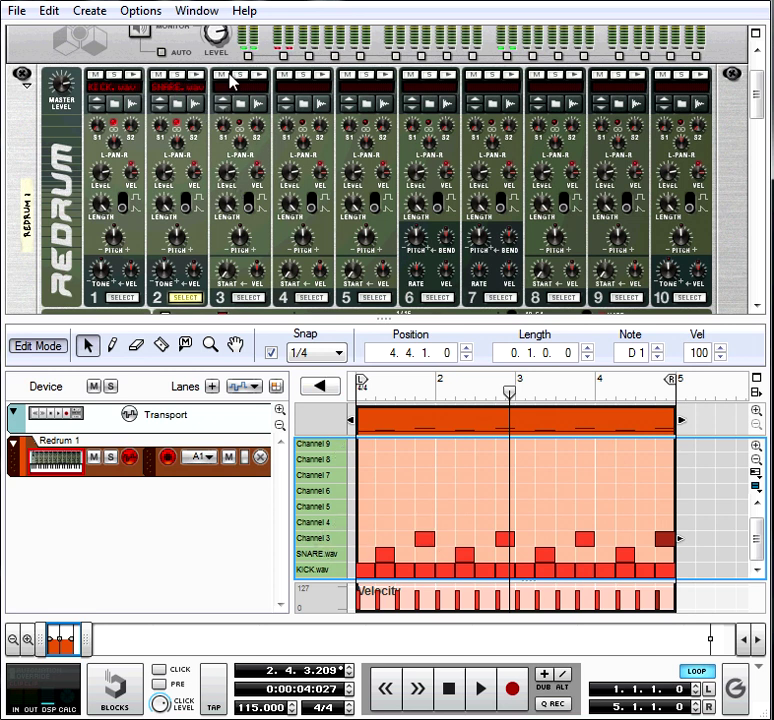
Load the SNARE sample into Redrum drum 3
{"action": "left_click", "coordinate": [240, 107]}
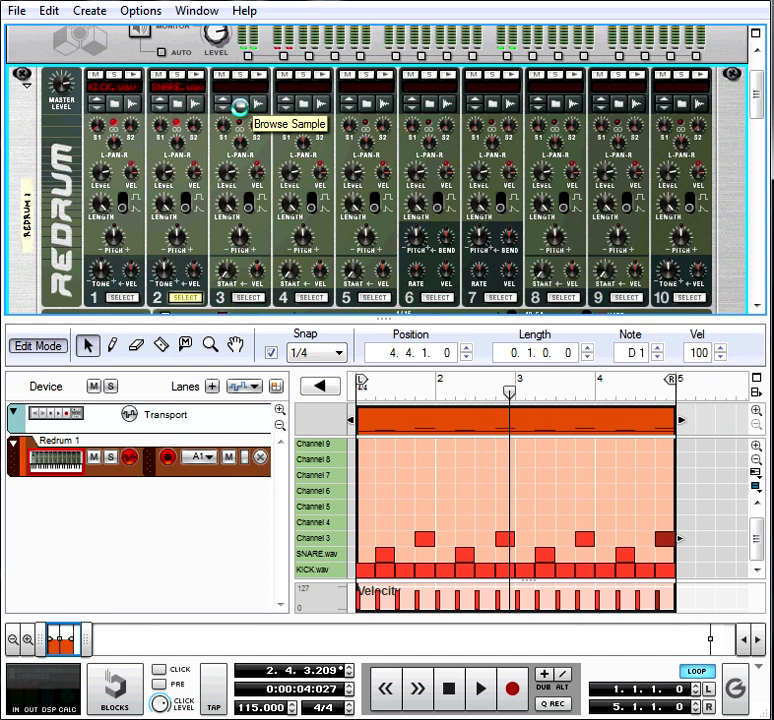
{"action": "left_click", "coordinate": [240, 107]}
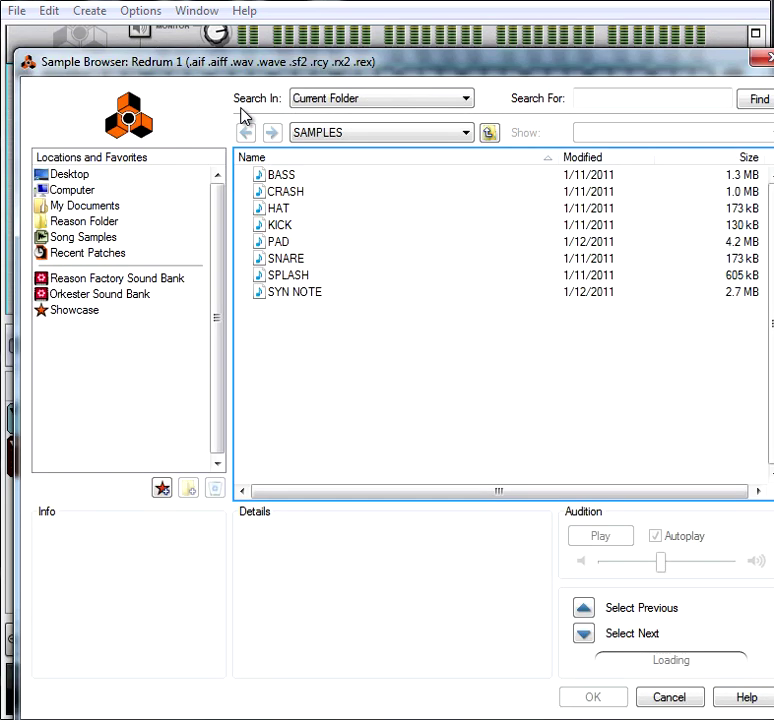
{"action": "double_click", "coordinate": [286, 260]}
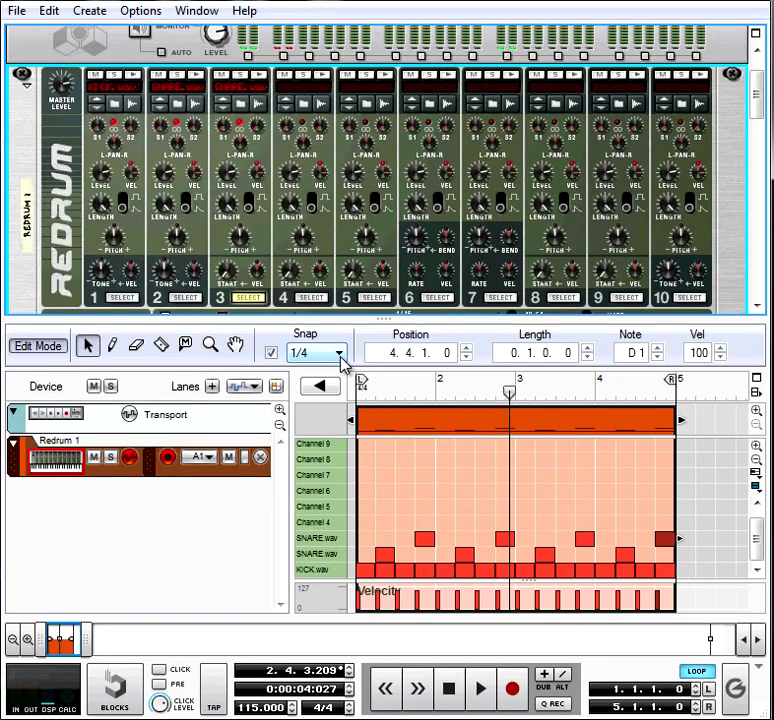
Play the loop from the start to hear both snares
{"action": "key", "text": "KP_0"}
{"action": "key", "text": "KP_0"}
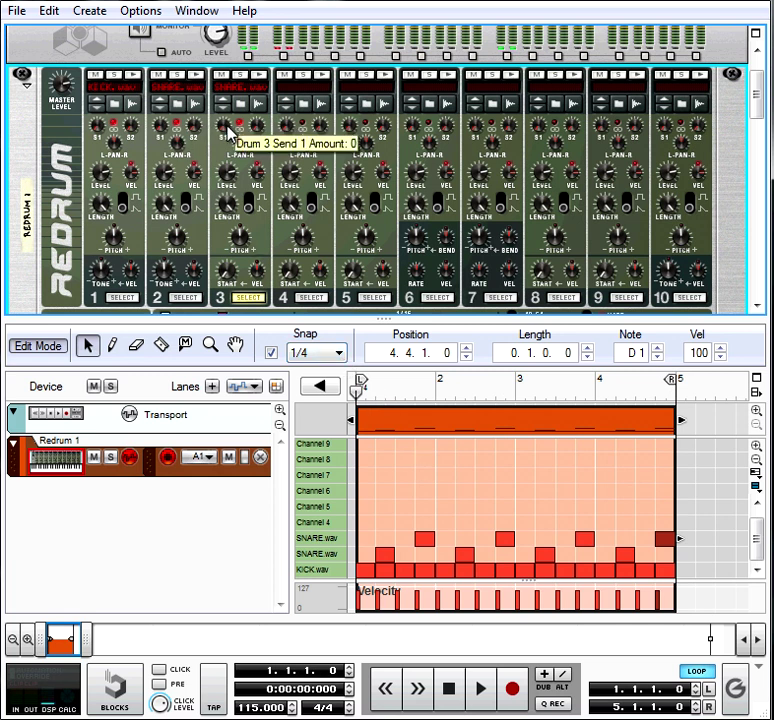
{"action": "key", "text": "space"}
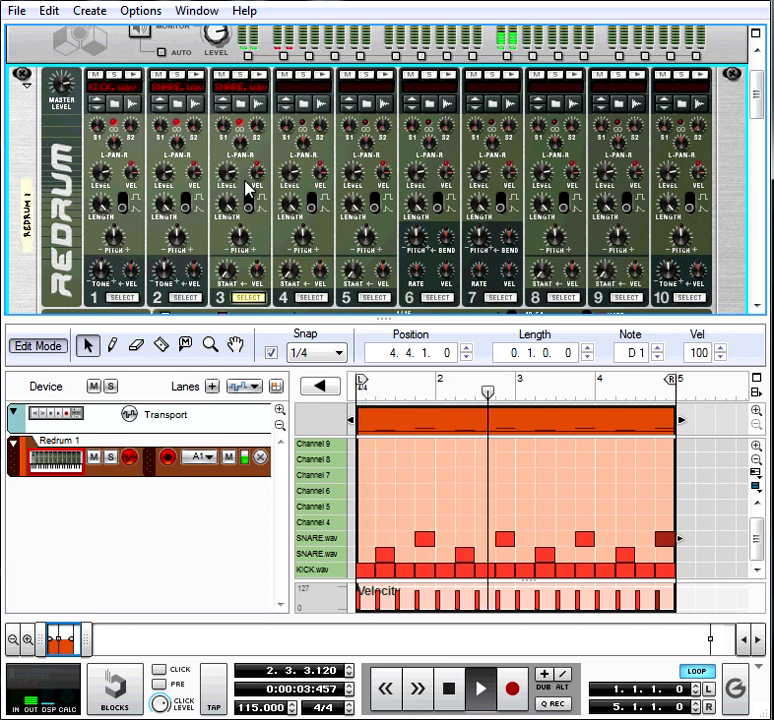
{"action": "key", "text": "space"}
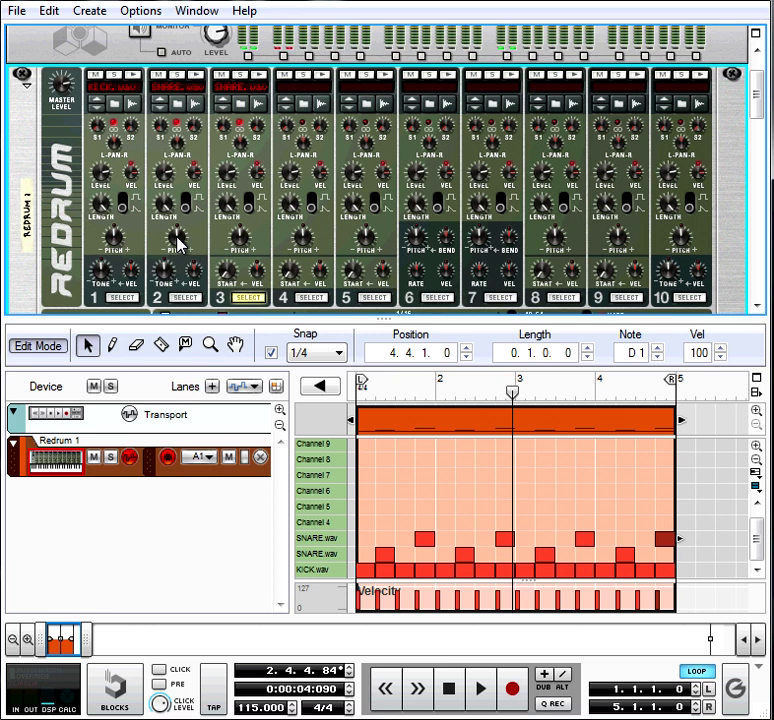
Set Drum 2 pitch to -1 and Drum 3 pitch to 1, then replay the loop
{"action": "scroll", "coordinate": [178, 243], "scroll_direction": "down", "scroll_amount": 1}
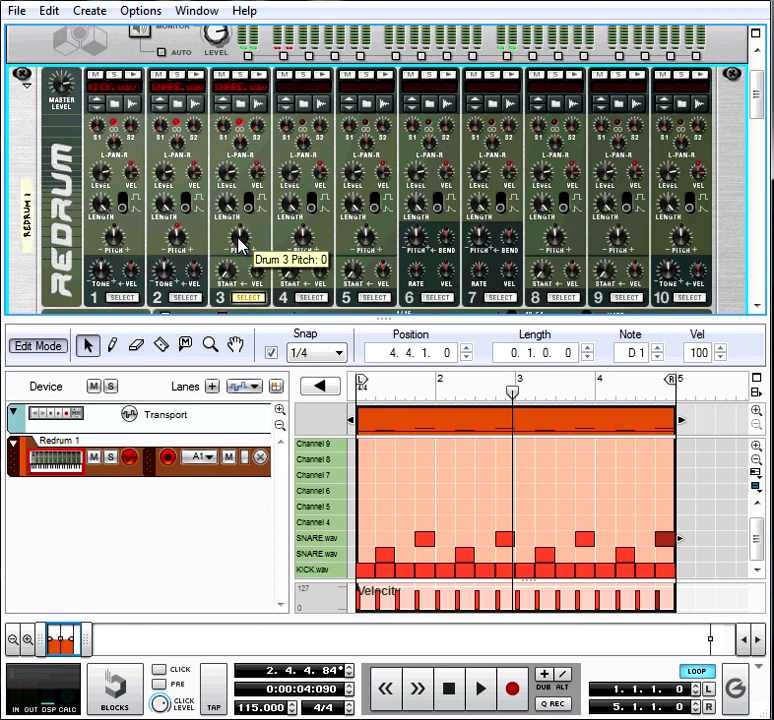
{"action": "scroll", "coordinate": [240, 244], "scroll_direction": "up", "scroll_amount": 1}
{"action": "key", "text": "KP_0"}
{"action": "key", "text": "space"}
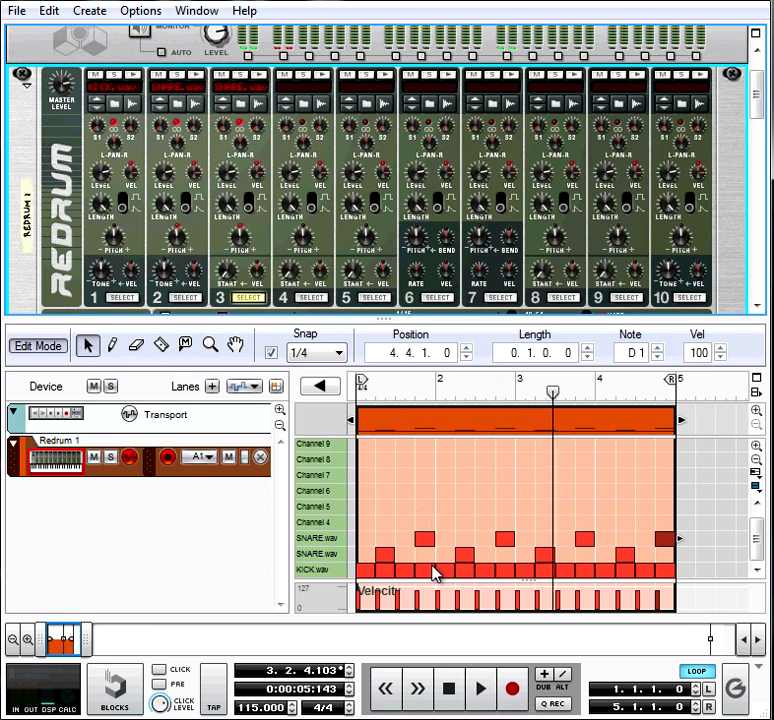
Mute drum 1 and play the loop from the start without it
{"action": "left_click", "coordinate": [96, 76]}
{"action": "key", "text": "KP_0"}
{"action": "key", "text": "space"}
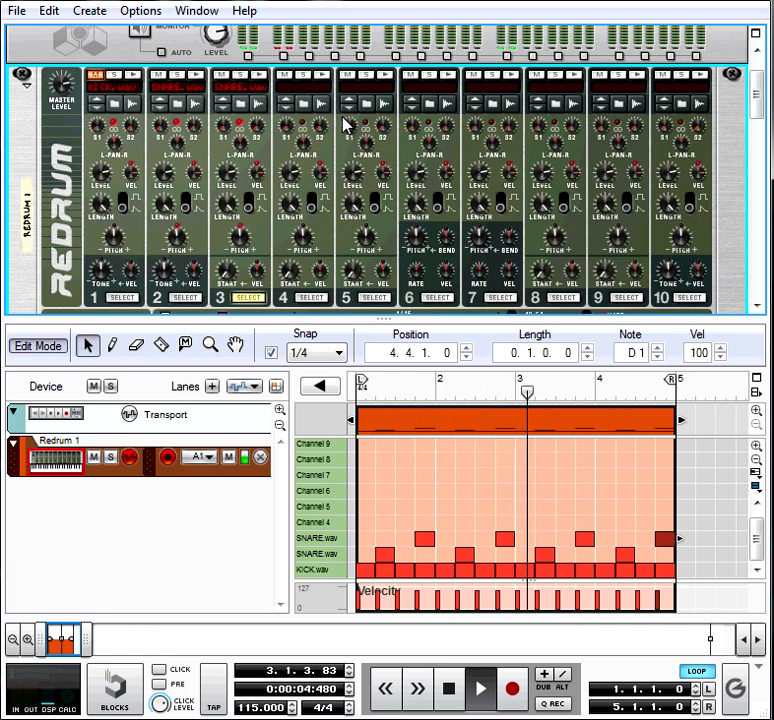
{"action": "key", "text": "space"}
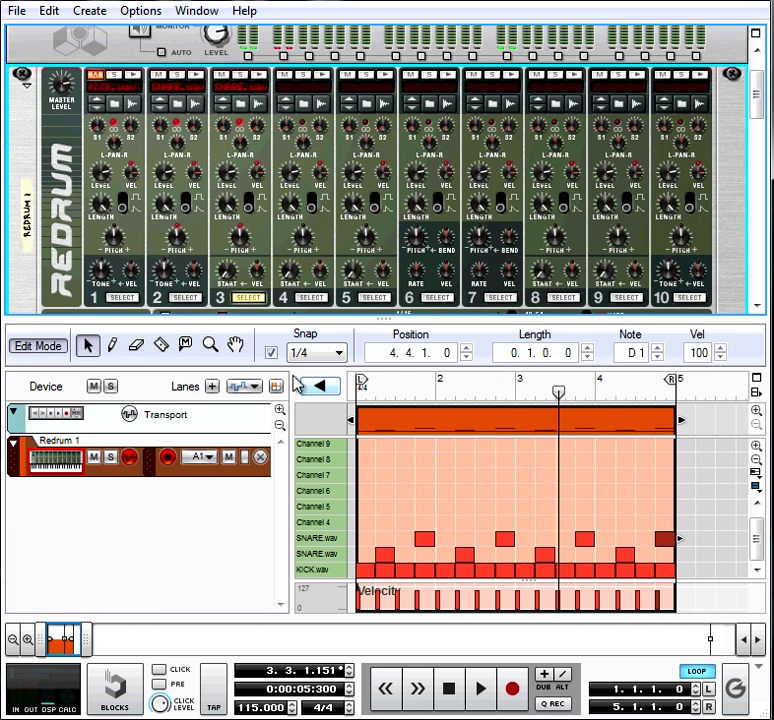
Retune the snare pitch knob and audition the loop from bar 1
{"action": "mouse_move", "coordinate": [175, 236]}
{"action": "scroll", "coordinate": [176, 240], "scroll_direction": "down", "scroll_amount": 2}
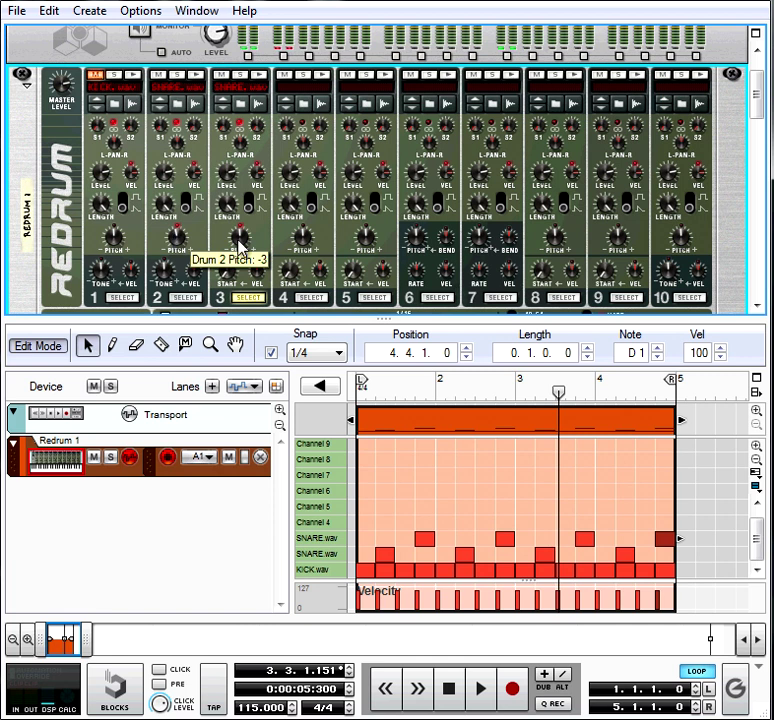
{"action": "scroll", "coordinate": [239, 243], "scroll_direction": "up", "scroll_amount": 1}
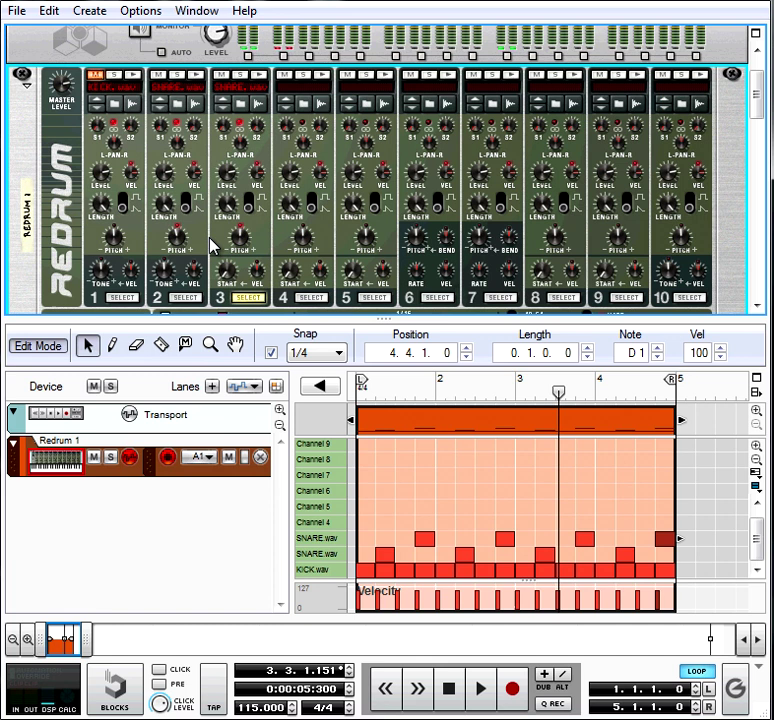
{"action": "key", "text": "KP_0"}
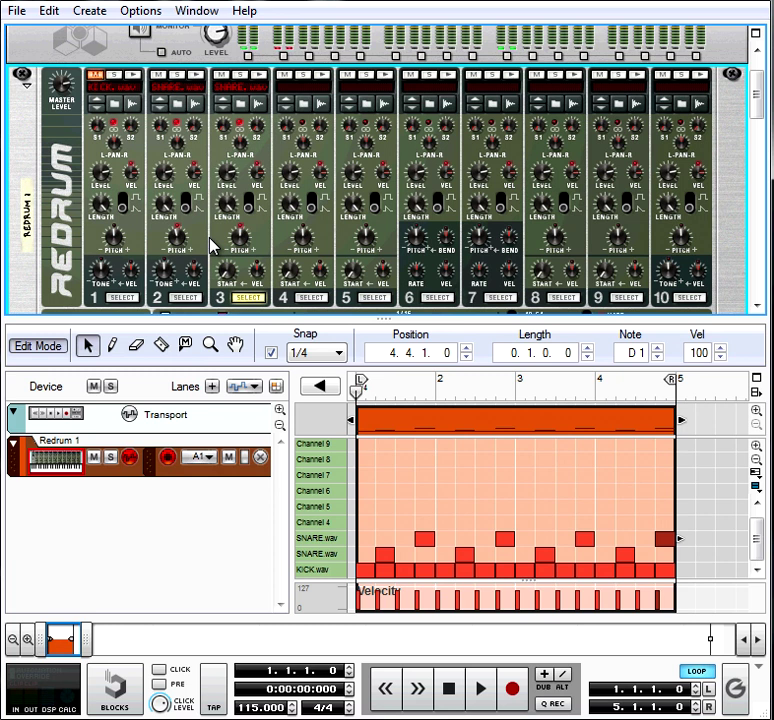
{"action": "key", "text": "space"}
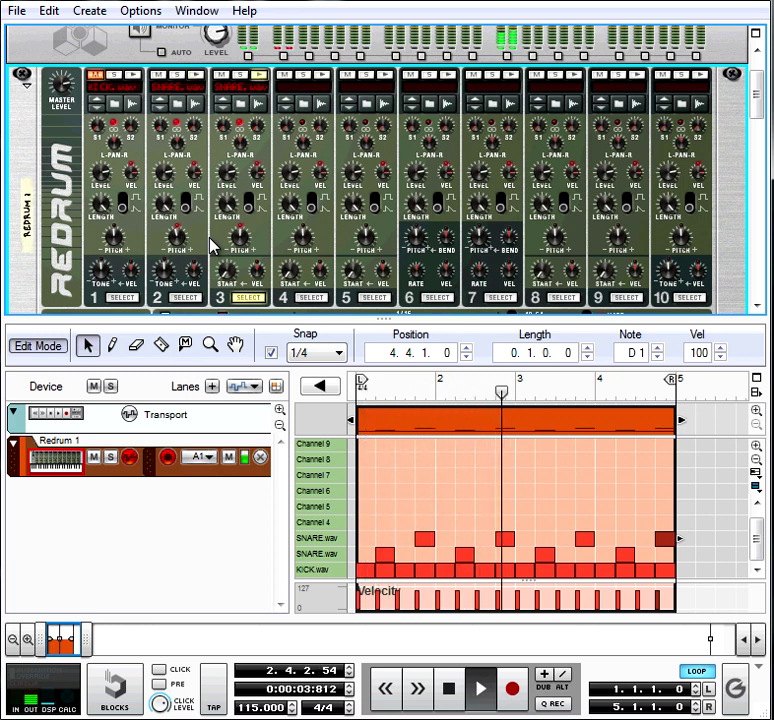
{"action": "key", "text": "space"}
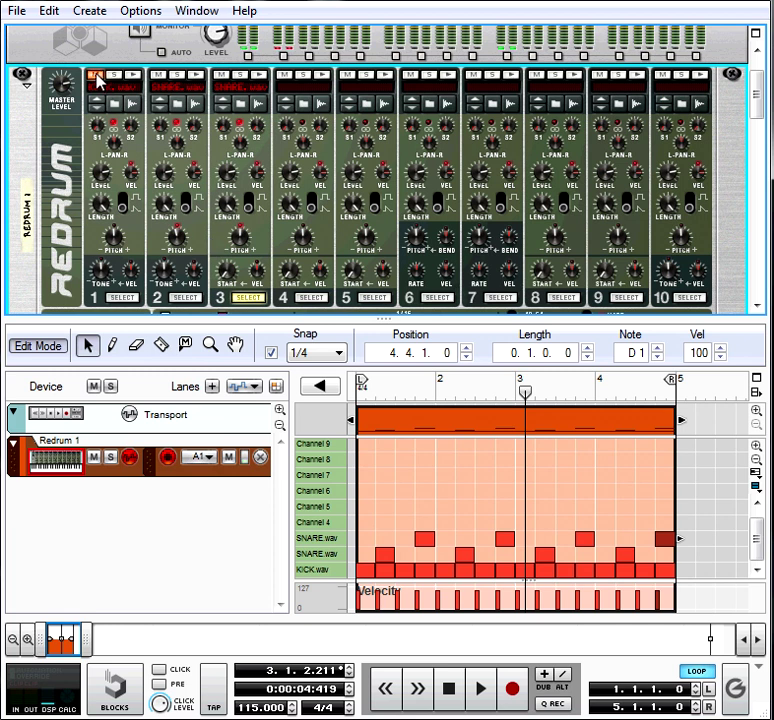
Unmute drum channel 1 and restart the loop from the beginning
{"action": "left_click", "coordinate": [96, 76]}
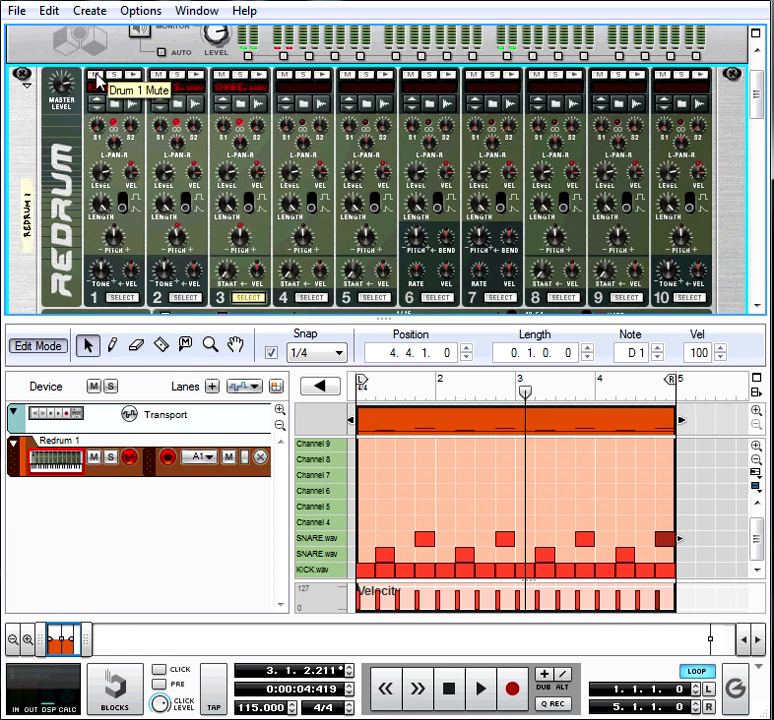
{"action": "key", "text": "KP_0"}
{"action": "key", "text": "space"}
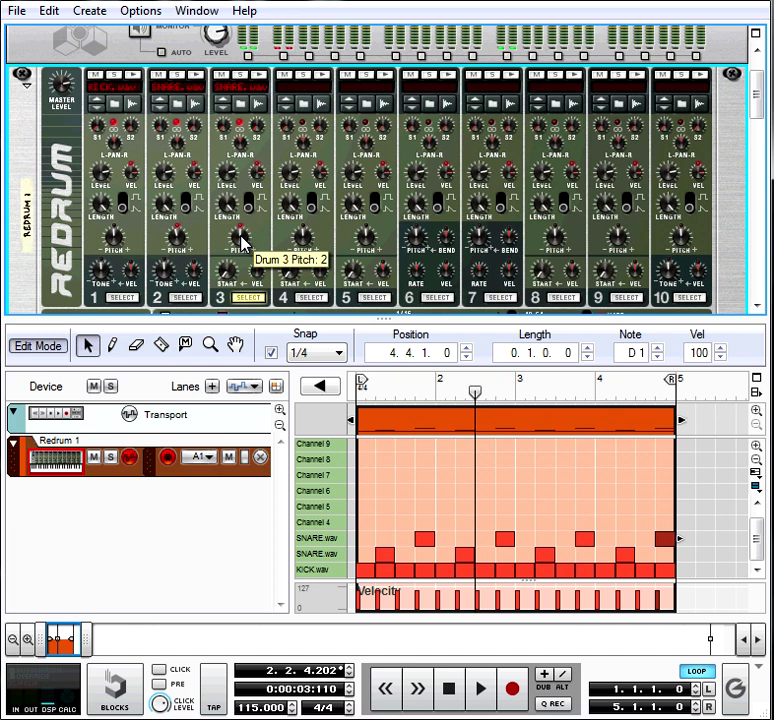
Lower Drum 3 pitch to 1 and play the loop through from the start
{"action": "scroll", "coordinate": [241, 242], "scroll_direction": "down", "scroll_amount": 1}
{"action": "key", "text": "KP_0"}
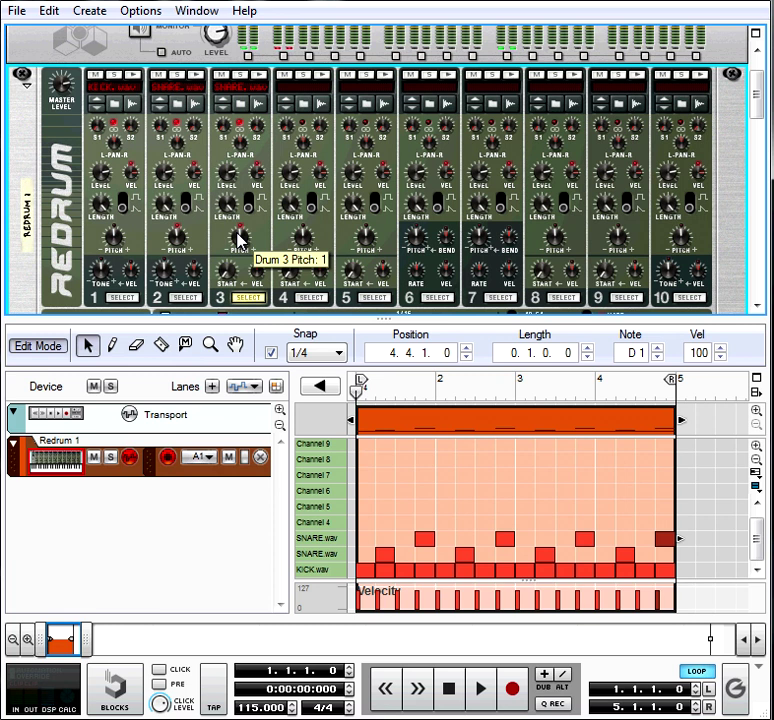
{"action": "key", "text": "space"}
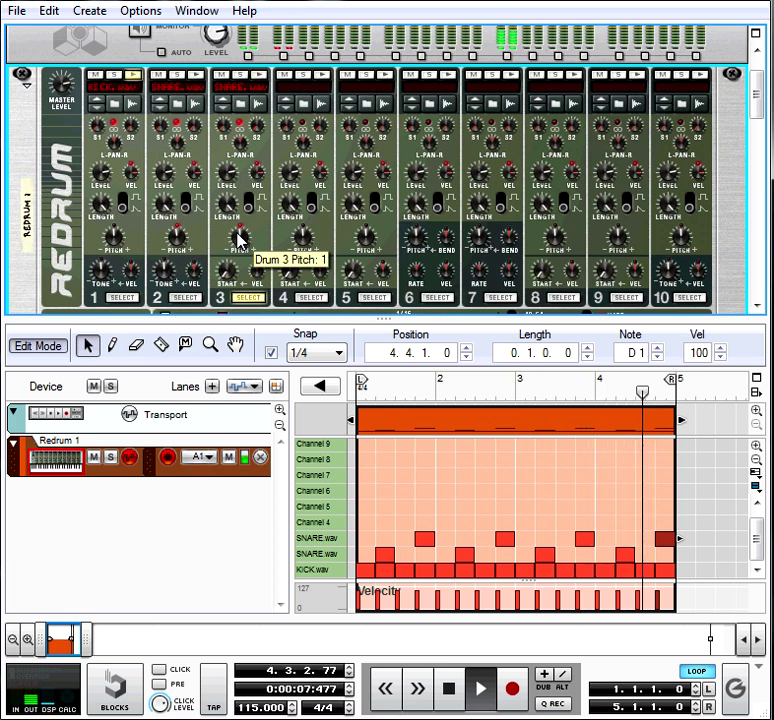
{"action": "key", "text": "space"}
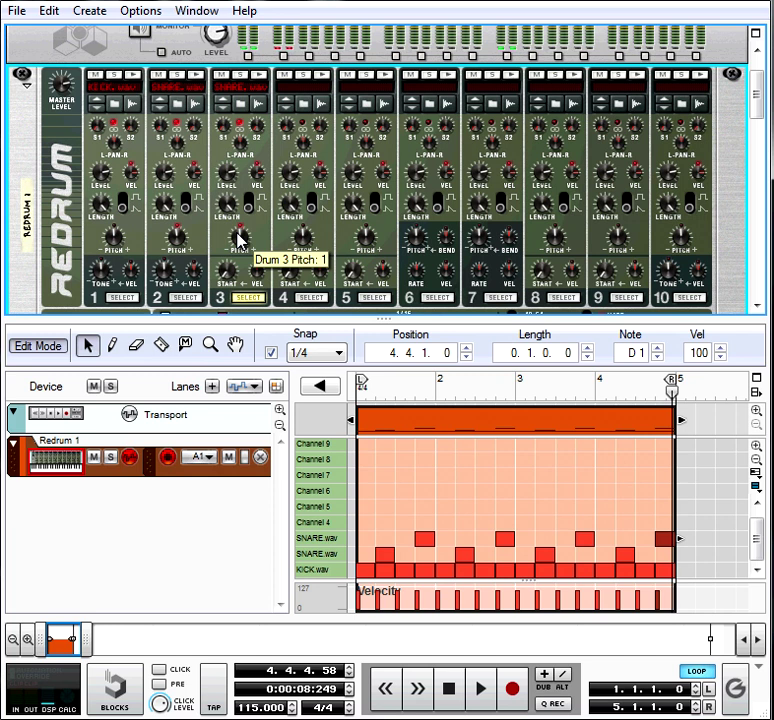
{"action": "key", "text": "space"}
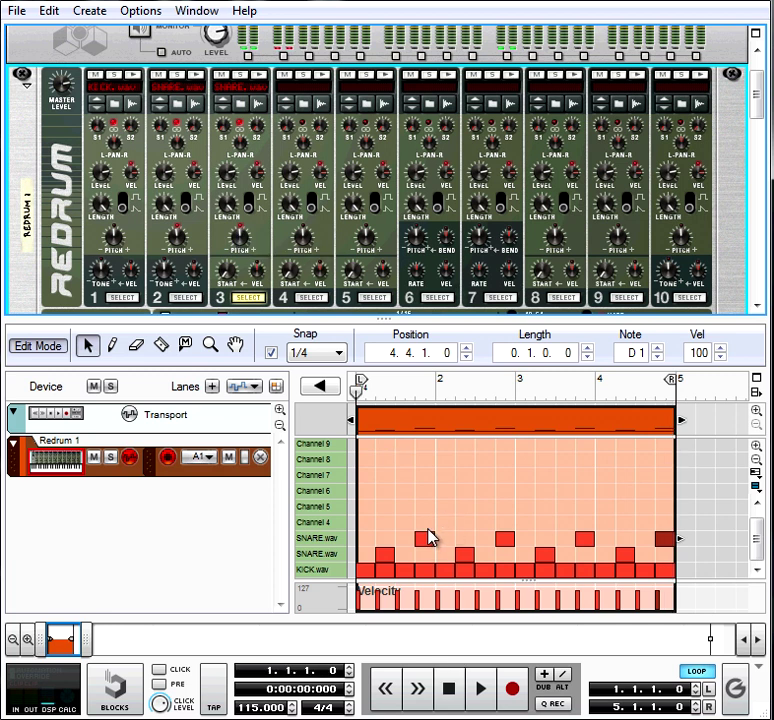
Enlarge the rack and scroll past Redrum to the empty area below Comp, Verb and Delay
{"action": "left_click_drag", "start_coordinate": [384, 321], "coordinate": [384, 329]}
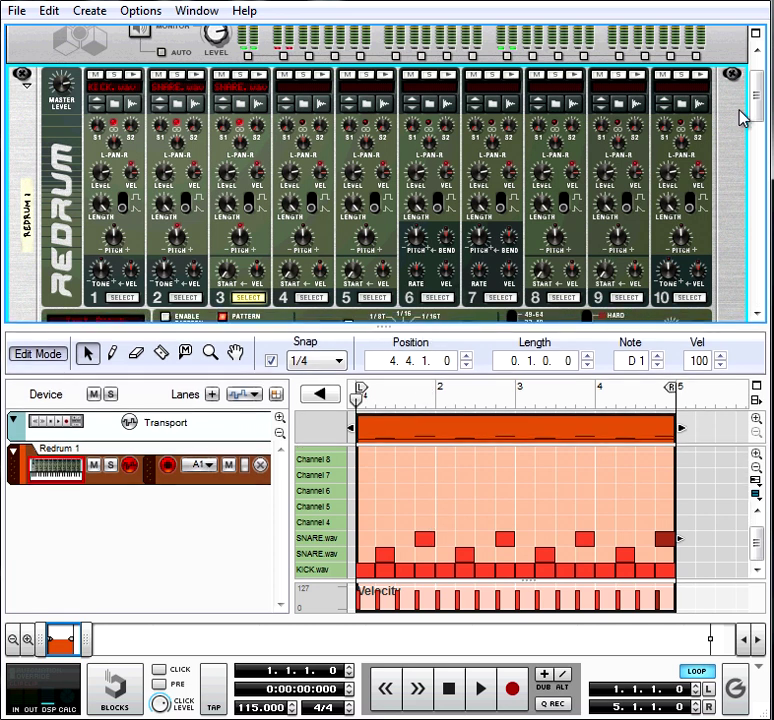
{"action": "scroll", "coordinate": [756, 122], "scroll_direction": "down", "scroll_amount": 2}
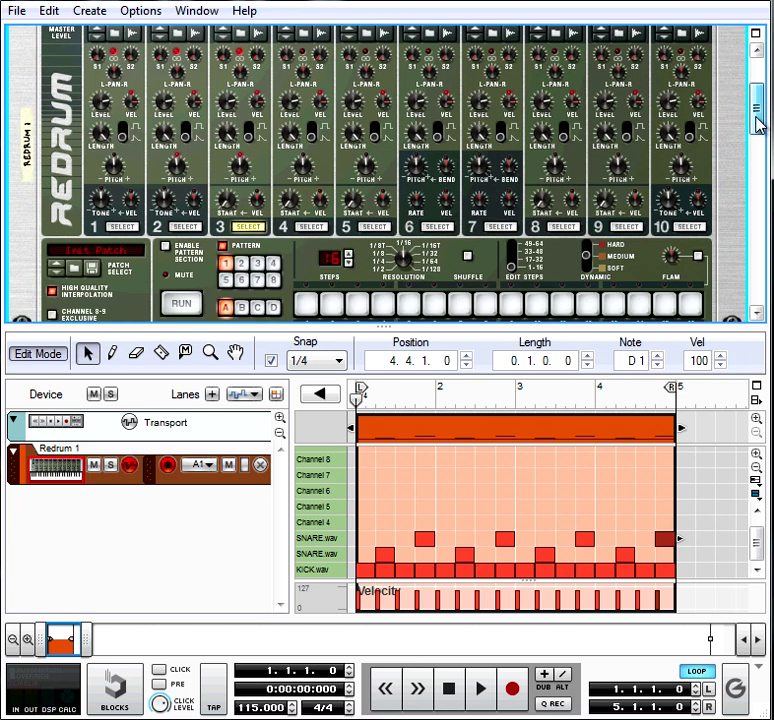
{"action": "scroll", "coordinate": [756, 124], "scroll_direction": "down", "scroll_amount": 1}
{"action": "scroll", "coordinate": [755, 115], "scroll_direction": "up", "scroll_amount": 4}
{"action": "scroll", "coordinate": [756, 112], "scroll_direction": "up", "scroll_amount": 2}
{"action": "scroll", "coordinate": [608, 190], "scroll_direction": "down", "scroll_amount": 2}
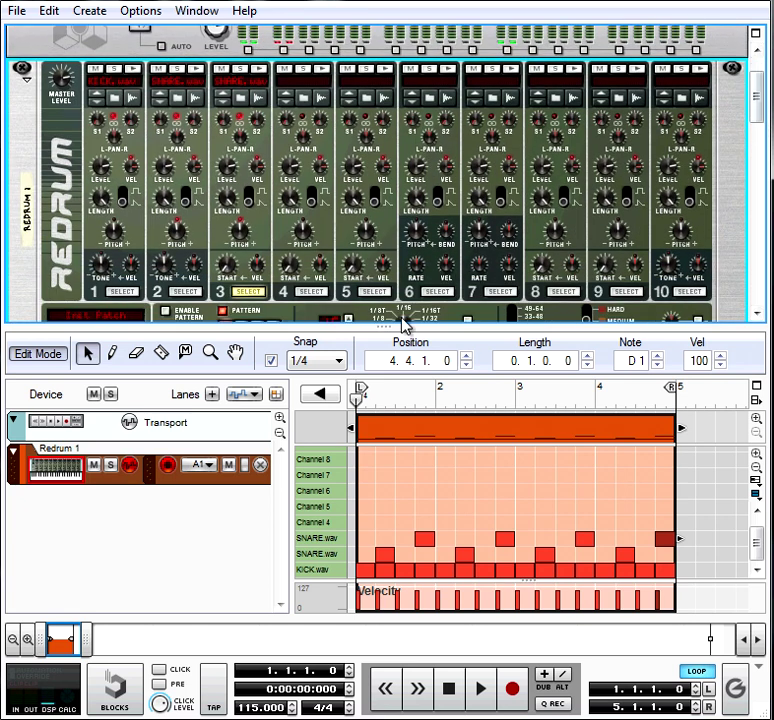
{"action": "left_click_drag", "start_coordinate": [394, 323], "coordinate": [385, 377]}
{"action": "scroll", "coordinate": [757, 127], "scroll_direction": "down", "scroll_amount": 1}
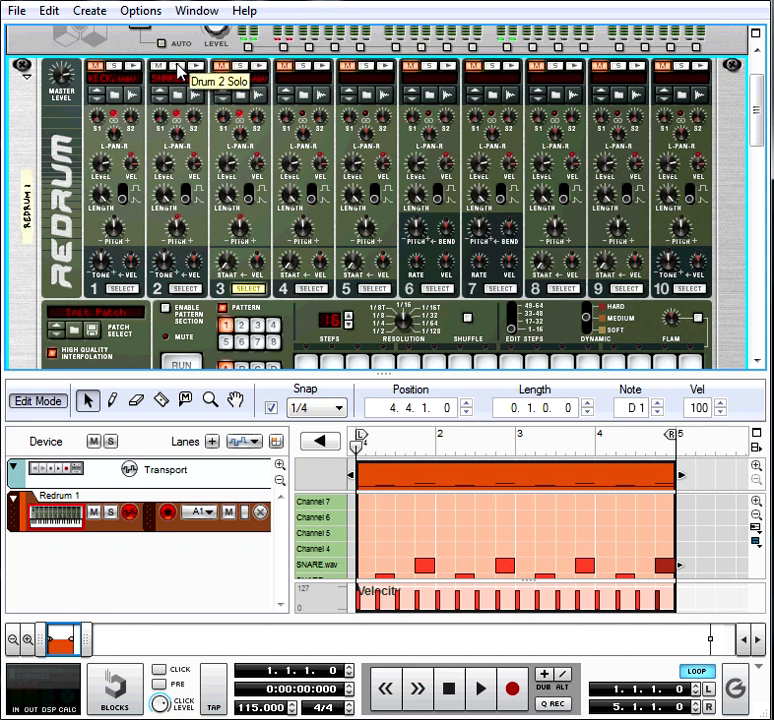
{"action": "scroll", "coordinate": [758, 98], "scroll_direction": "down", "scroll_amount": 1}
{"action": "left_click_drag", "start_coordinate": [758, 98], "coordinate": [740, 304]}
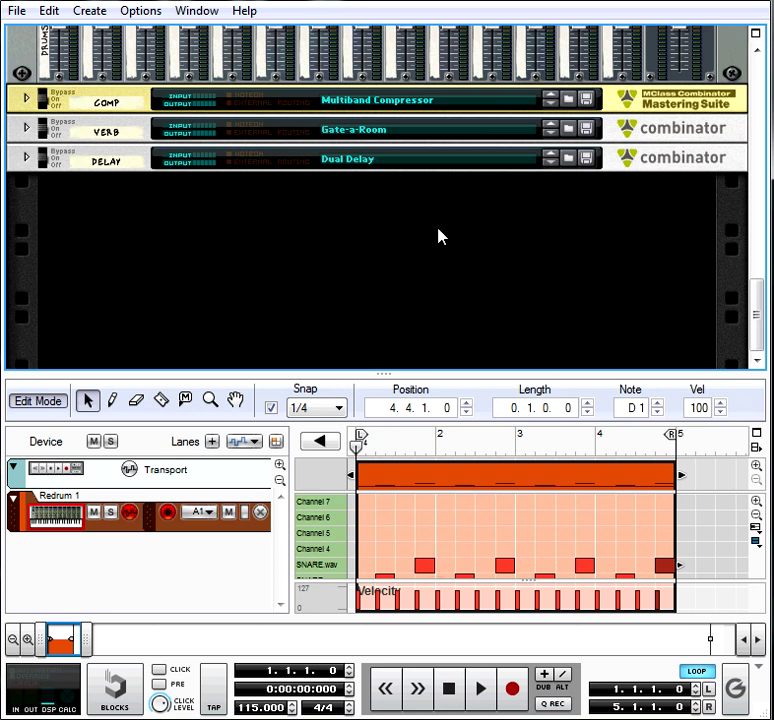
Create an NN-19 Digital Sampler and load SNARE.wav into it, replacing the HAT sample first tried
{"action": "right_click", "coordinate": [354, 221]}
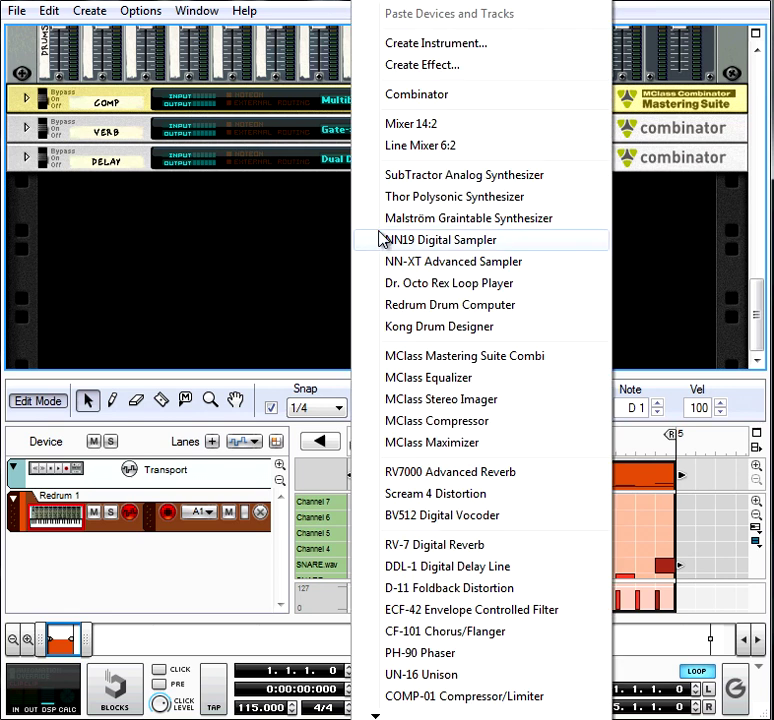
{"action": "left_click", "coordinate": [386, 241]}
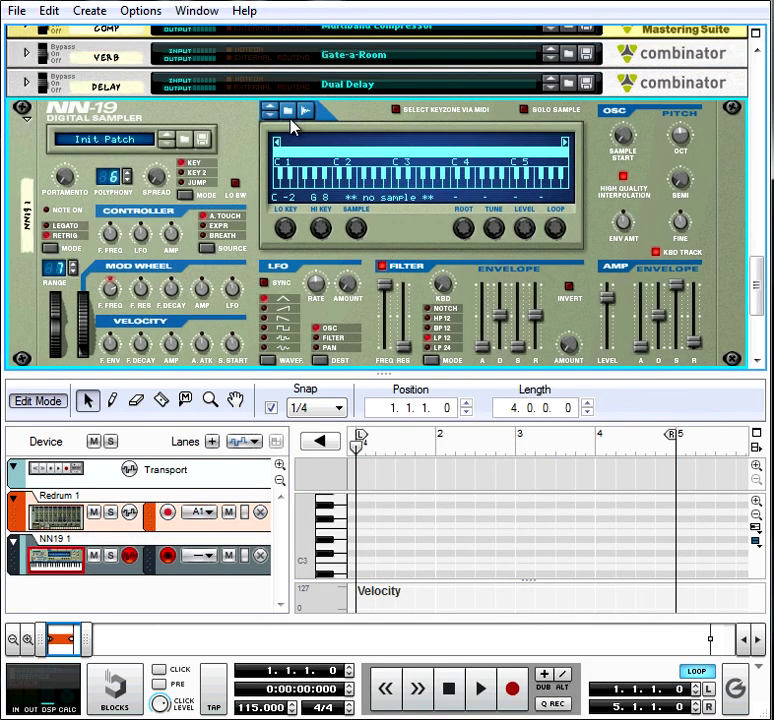
{"action": "left_click", "coordinate": [288, 110]}
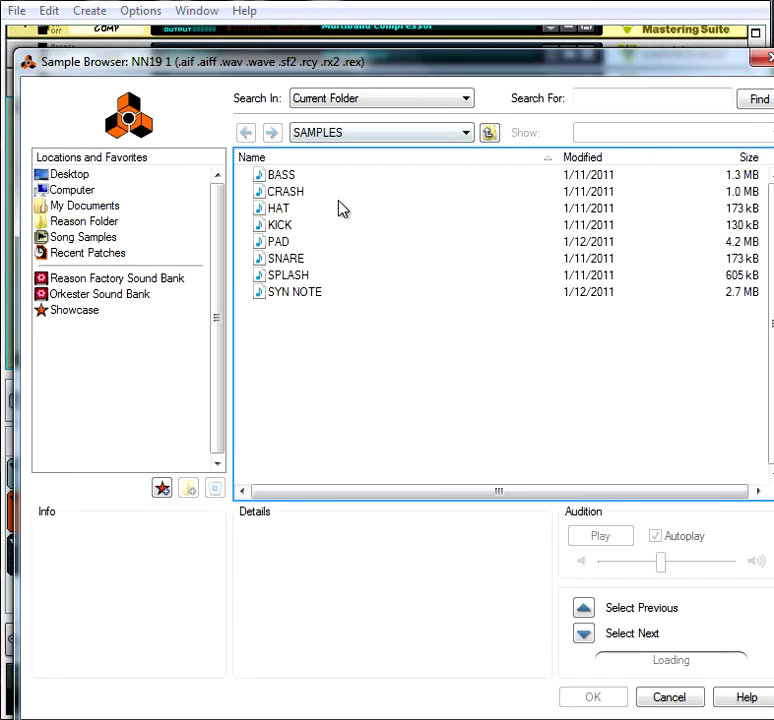
{"action": "double_click", "coordinate": [282, 209]}
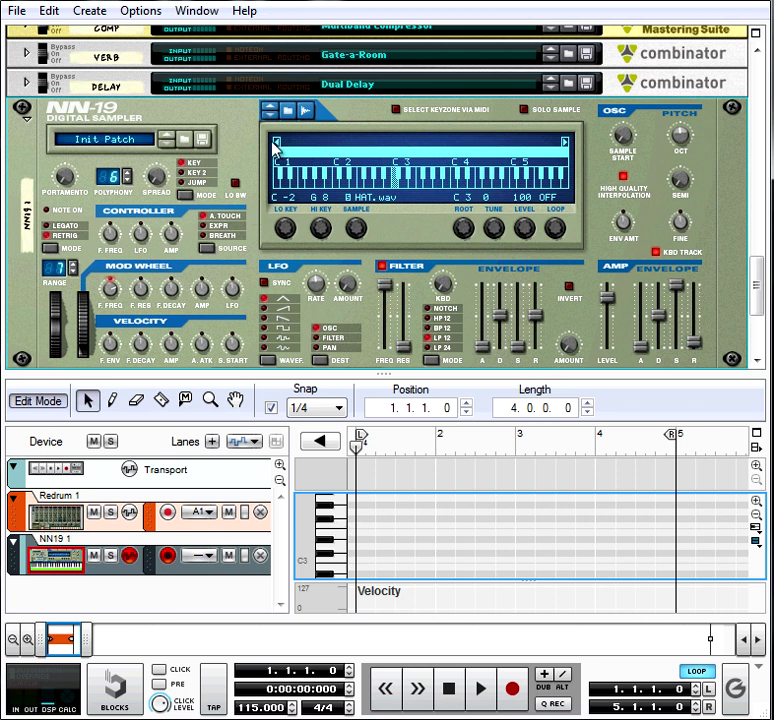
{"action": "left_click", "coordinate": [287, 112]}
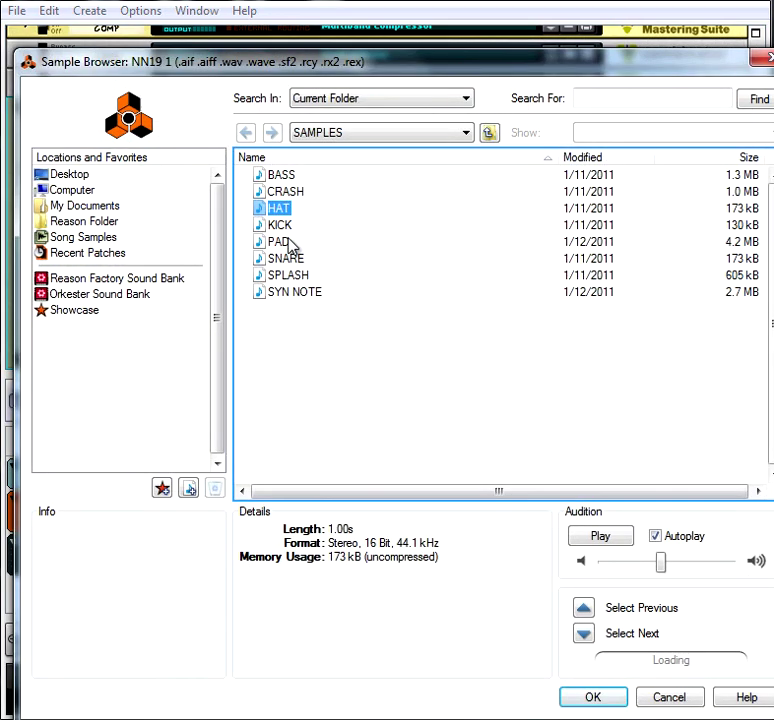
{"action": "double_click", "coordinate": [290, 260]}
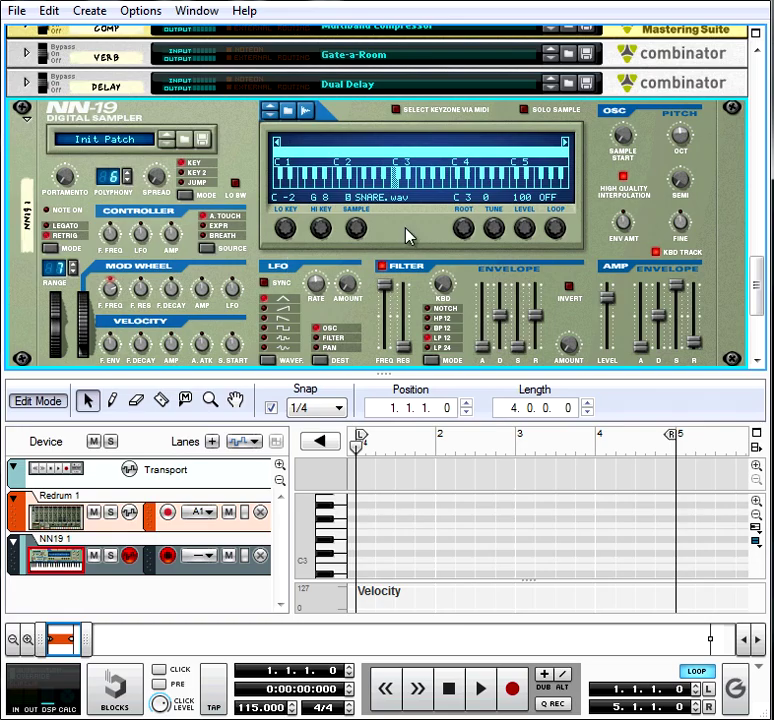
{"action": "scroll", "coordinate": [420, 238], "scroll_direction": "down", "scroll_amount": 2}
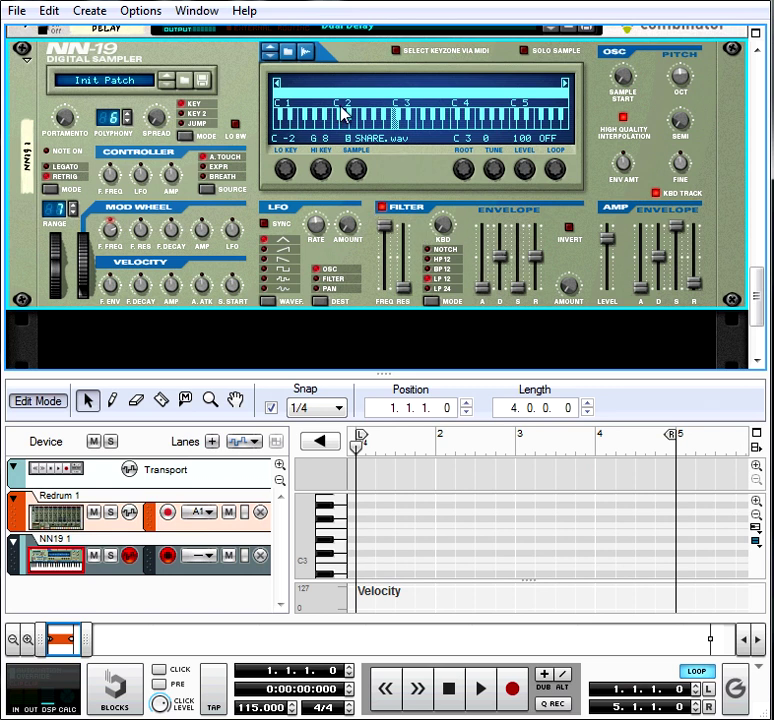
{"action": "left_click", "coordinate": [341, 530]}
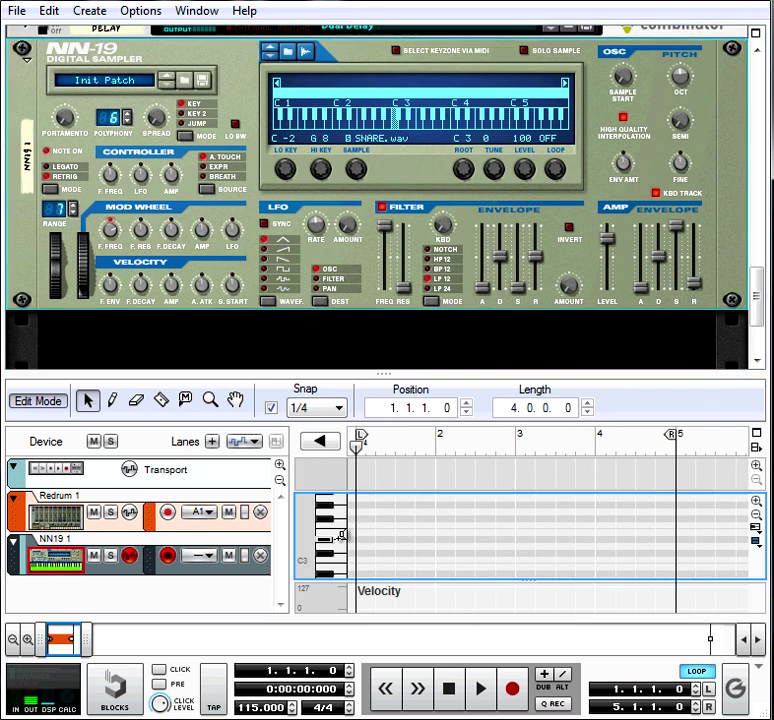
Draw a two-beat D3 note at the start of bar 1 on the NN19 1 track
{"action": "left_click_drag", "start_coordinate": [383, 375], "coordinate": [368, 206]}
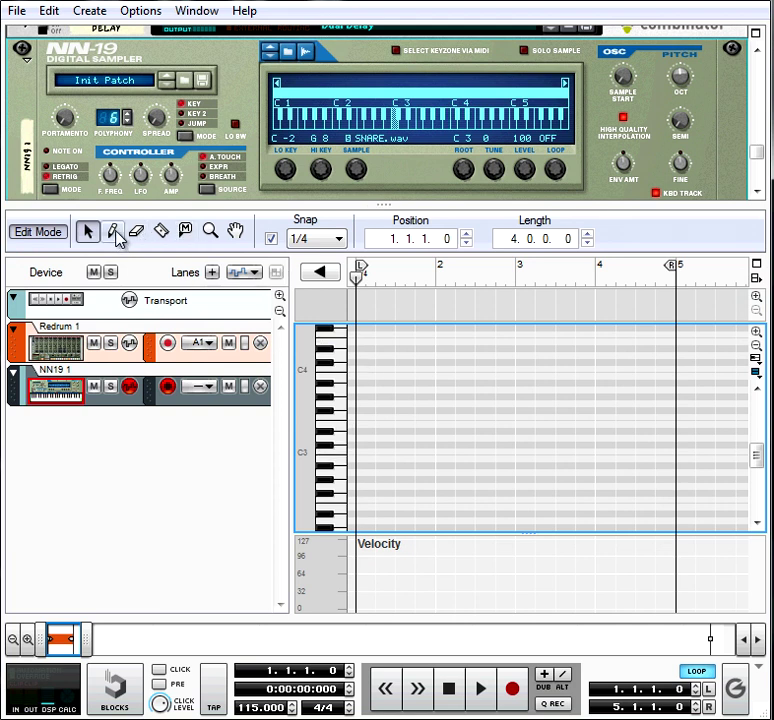
{"action": "left_click", "coordinate": [113, 232]}
{"action": "mouse_move", "coordinate": [361, 433]}
{"action": "left_mouse_down"}
{"action": "mouse_move", "coordinate": [676, 437]}
{"action": "mouse_move", "coordinate": [390, 448]}
{"action": "left_mouse_up"}
{"action": "left_click", "coordinate": [91, 231]}
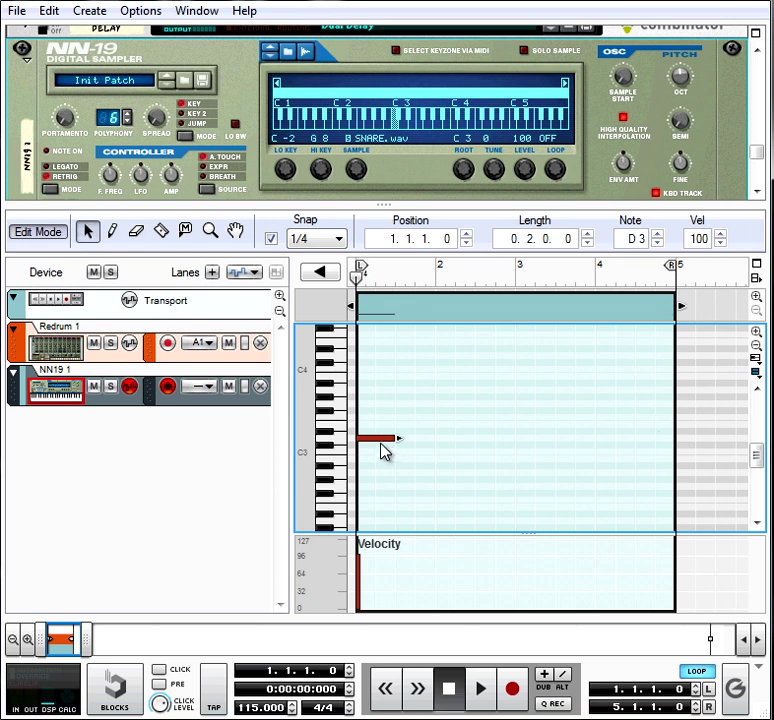
Solo the NN19 1 track and play the note from the start
{"action": "key", "text": "space"}
{"action": "key", "text": "space"}
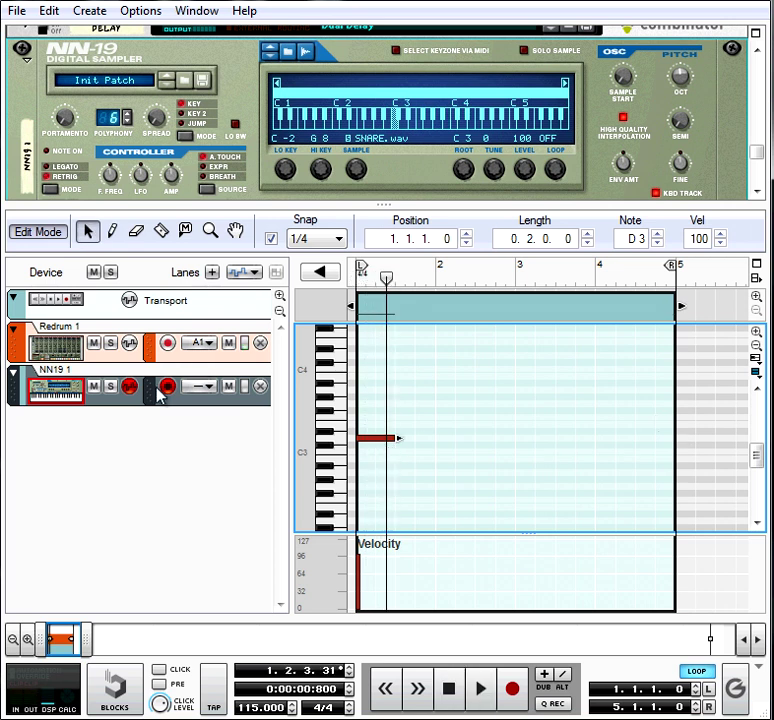
{"action": "left_click", "coordinate": [109, 387]}
{"action": "key", "text": "Home"}
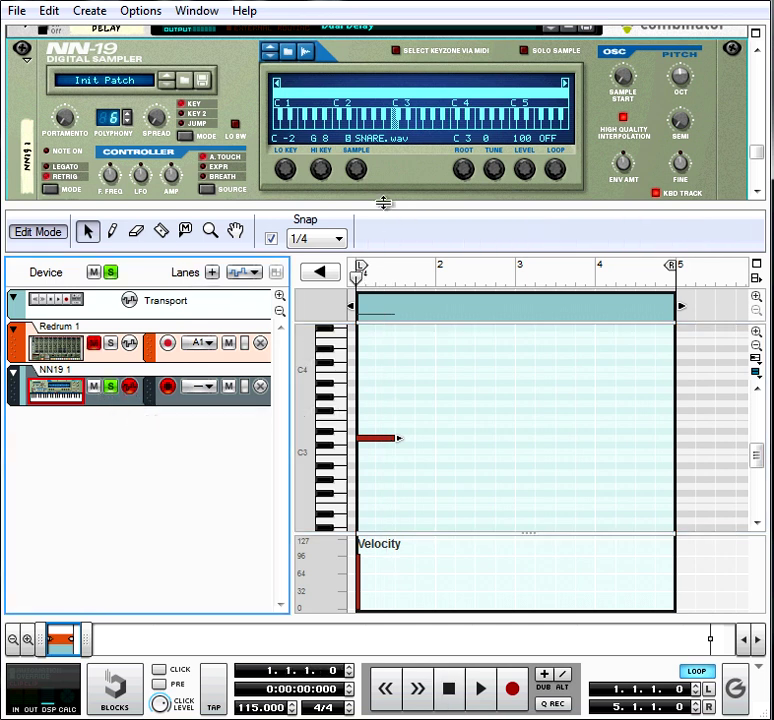
{"action": "key", "text": "space"}
{"action": "key", "text": "space"}
{"action": "key", "text": "Home"}
{"action": "key", "text": "space"}
{"action": "key", "text": "space"}
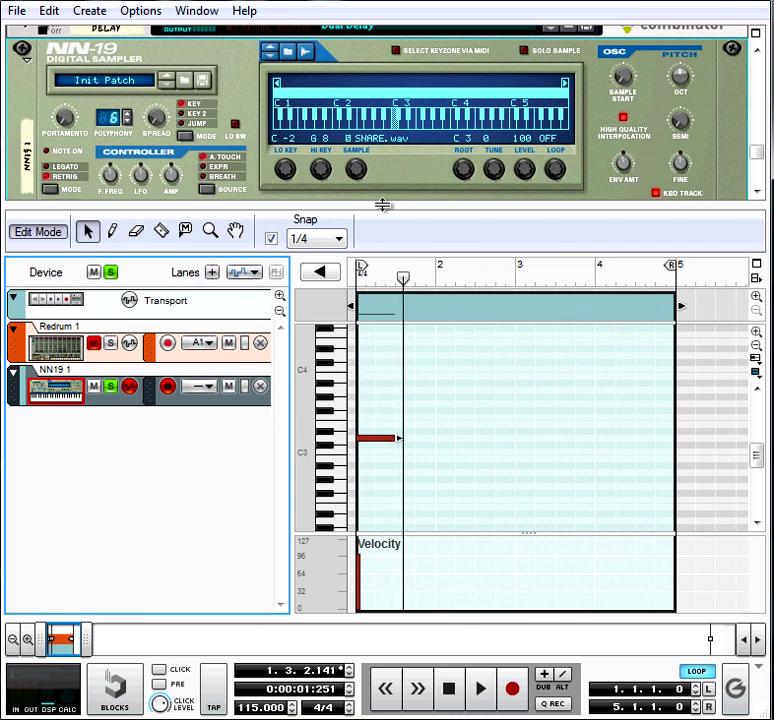
{"action": "key", "text": "Home"}
{"action": "key", "text": "space"}
{"action": "key", "text": "space"}
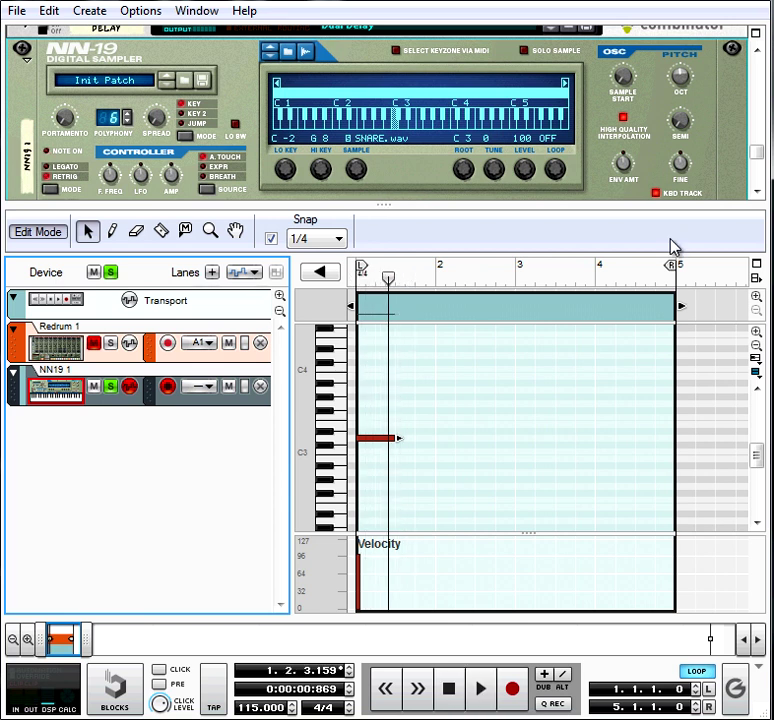
Move the right loop marker to bar 2 and enlarge the rack around the NN-19
{"action": "left_click_drag", "start_coordinate": [676, 266], "coordinate": [442, 290]}
{"action": "scroll", "coordinate": [590, 197], "scroll_direction": "up", "scroll_amount": 3}
{"action": "left_click_drag", "start_coordinate": [589, 209], "coordinate": [596, 302]}
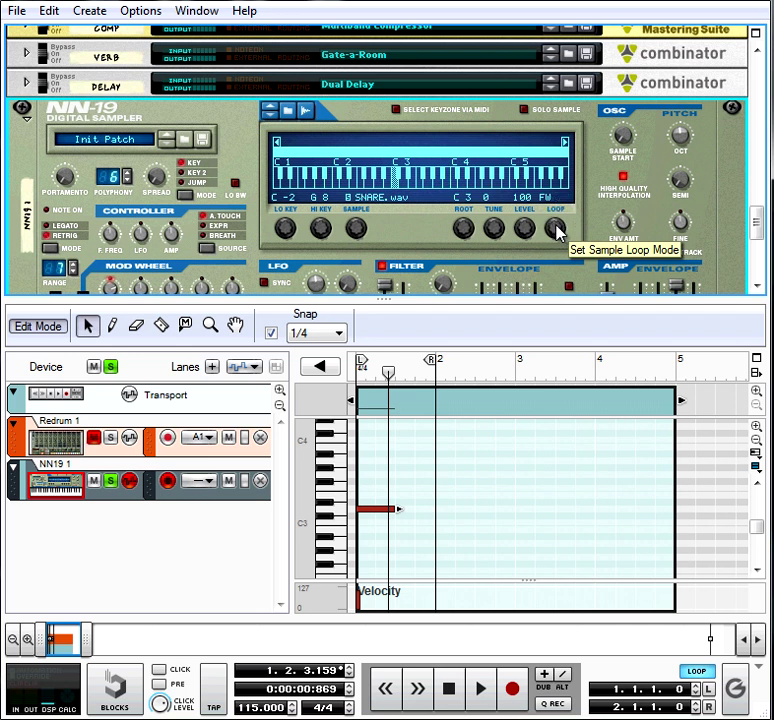
Turn the NN-19 LOOP knob to FW-BW
{"action": "scroll", "coordinate": [557, 232], "scroll_direction": "down", "scroll_amount": 1}
{"action": "left_click_drag", "start_coordinate": [557, 235], "coordinate": [559, 228]}
{"action": "scroll", "coordinate": [557, 231], "scroll_direction": "down", "scroll_amount": 1}
{"action": "scroll", "coordinate": [557, 232], "scroll_direction": "down", "scroll_amount": 1}
{"action": "scroll", "coordinate": [558, 234], "scroll_direction": "up", "scroll_amount": 2}
Replay from the start to hear the FW-BW loop and fine-tune the loop mode
{"action": "key", "text": "KP_0"}
{"action": "key", "text": "space"}
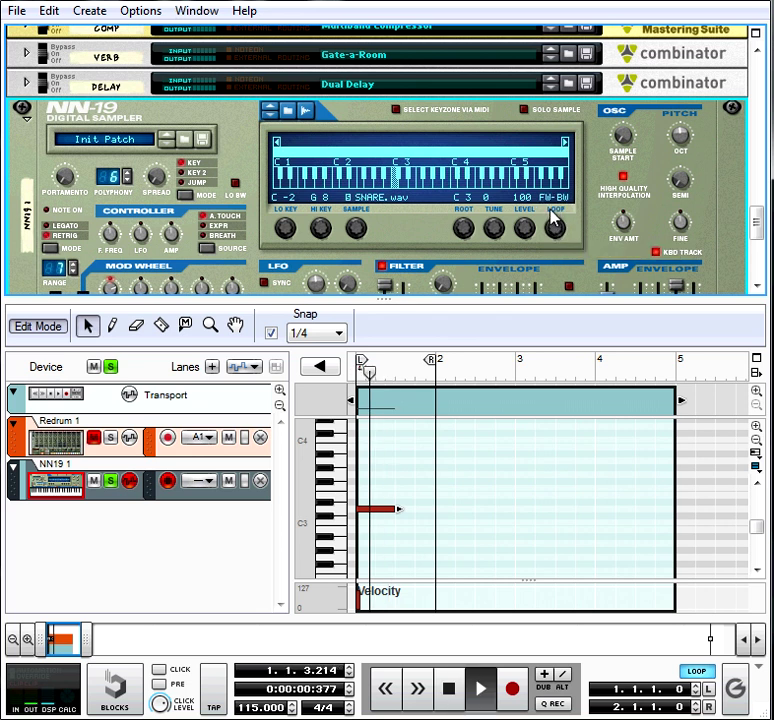
{"action": "key", "text": "space"}
{"action": "key", "text": "KP_0"}
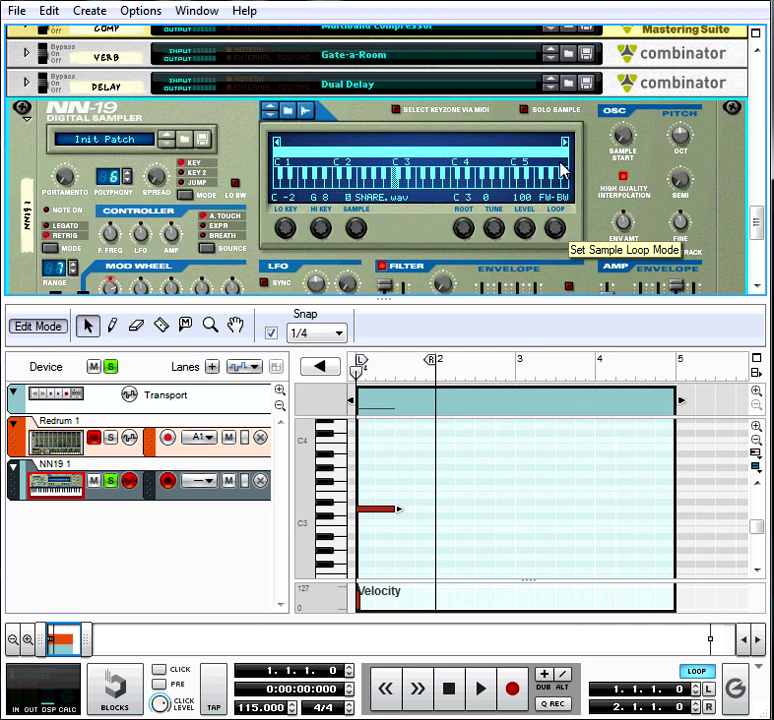
{"action": "left_click_drag", "start_coordinate": [556, 226], "coordinate": [557, 230]}
{"action": "scroll", "coordinate": [558, 236], "scroll_direction": "down", "scroll_amount": 2}
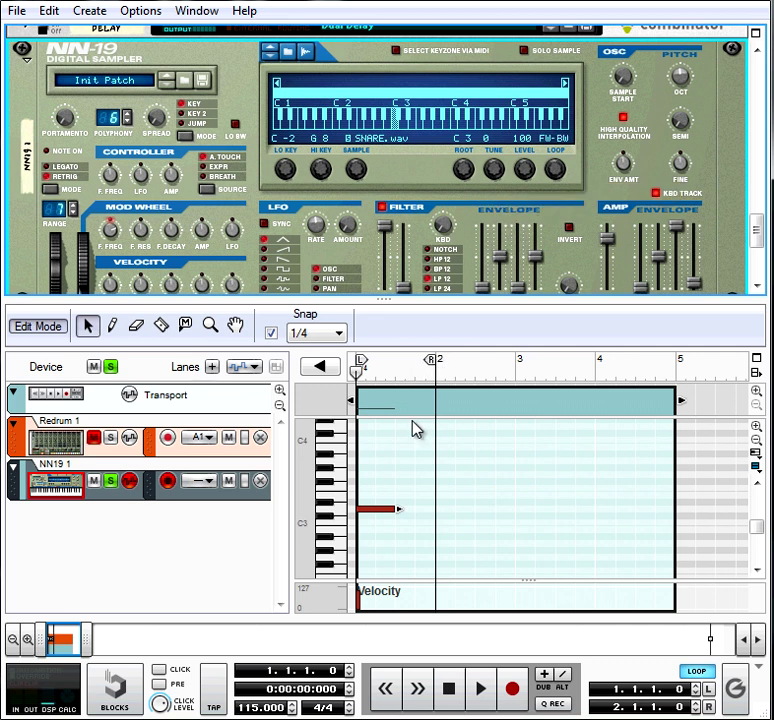
Lengthen the D3 note toward bar 2 and extend the loop end by a quarter bar
{"action": "left_click_drag", "start_coordinate": [400, 509], "coordinate": [448, 522]}
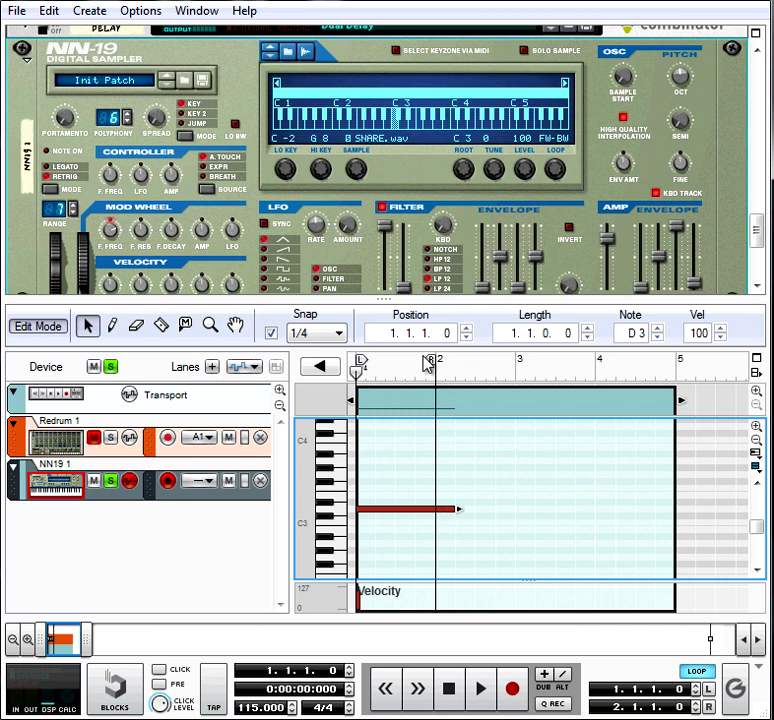
{"action": "key", "text": "space"}
{"action": "left_click_drag", "start_coordinate": [436, 364], "coordinate": [452, 368]}
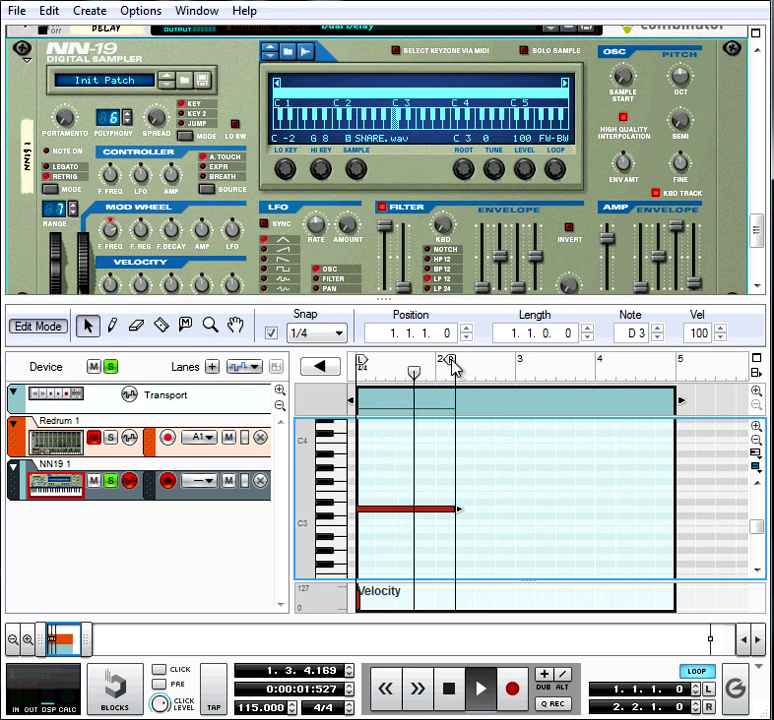
{"action": "key", "text": "space"}
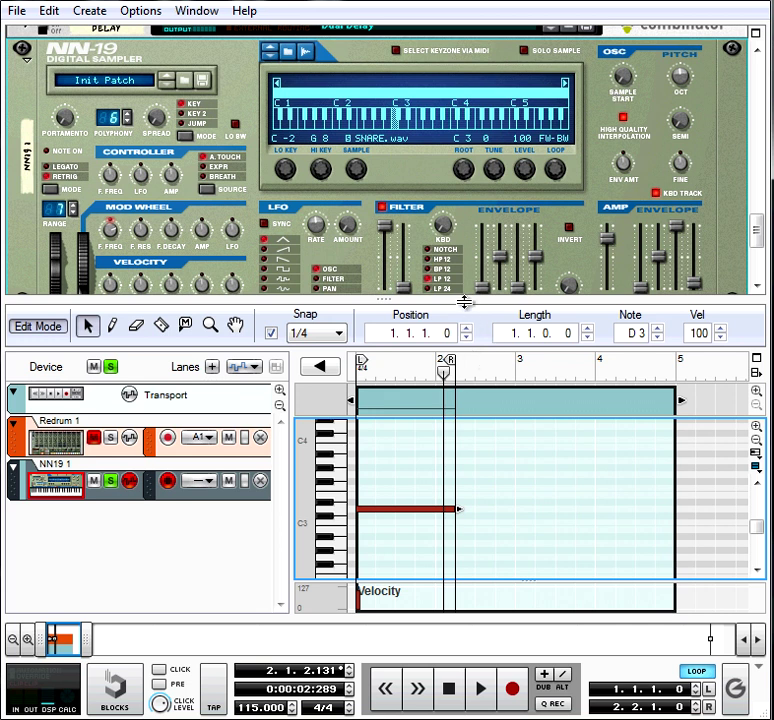
Show the whole NN-19 panel and replay the loop to hear the reversed snare
{"action": "left_click_drag", "start_coordinate": [464, 301], "coordinate": [466, 314]}
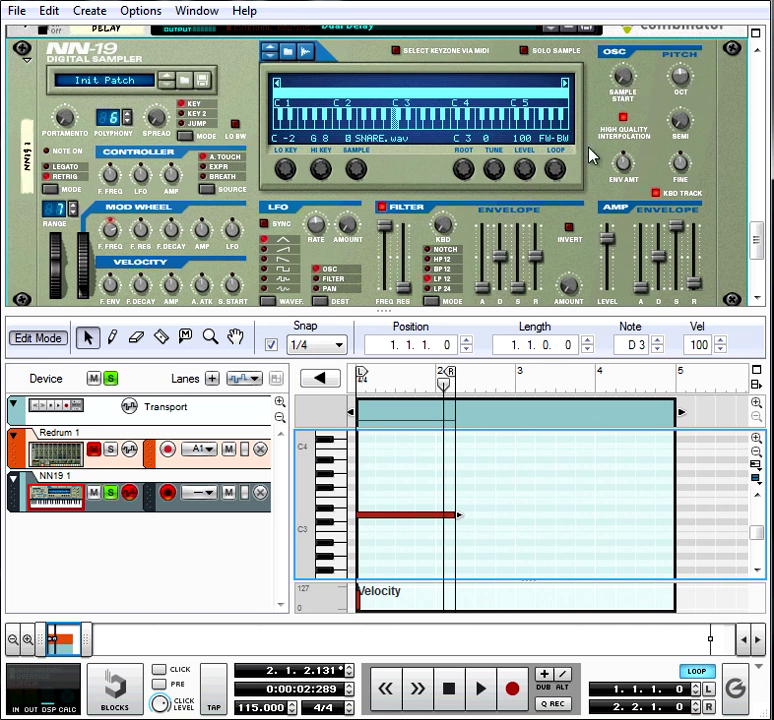
{"action": "key", "text": "space"}
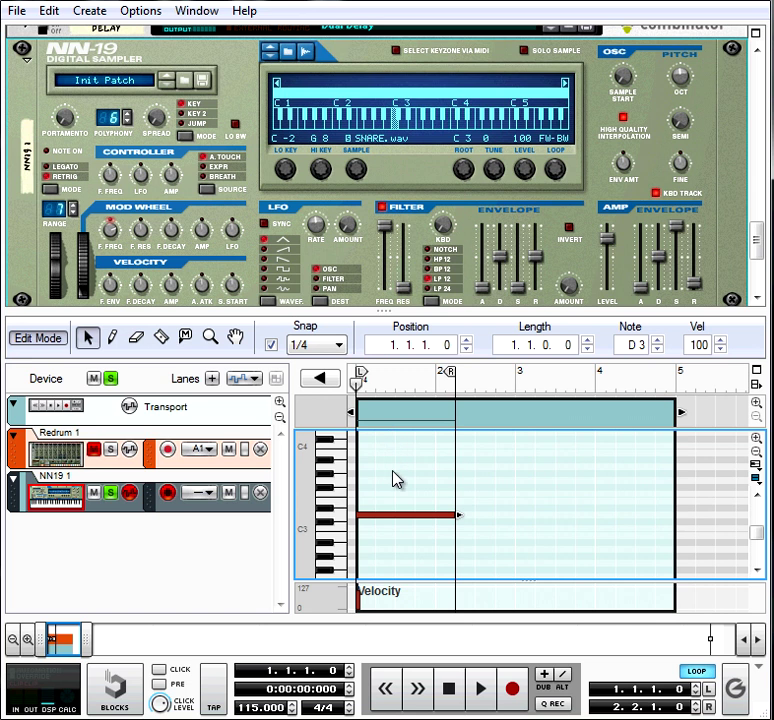
{"action": "key", "text": "space"}
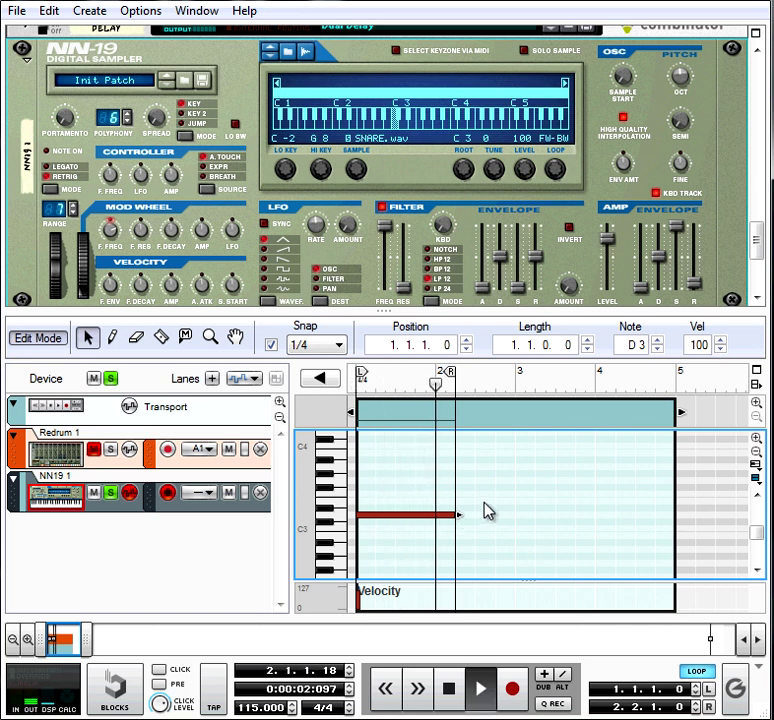
{"action": "key", "text": "space"}
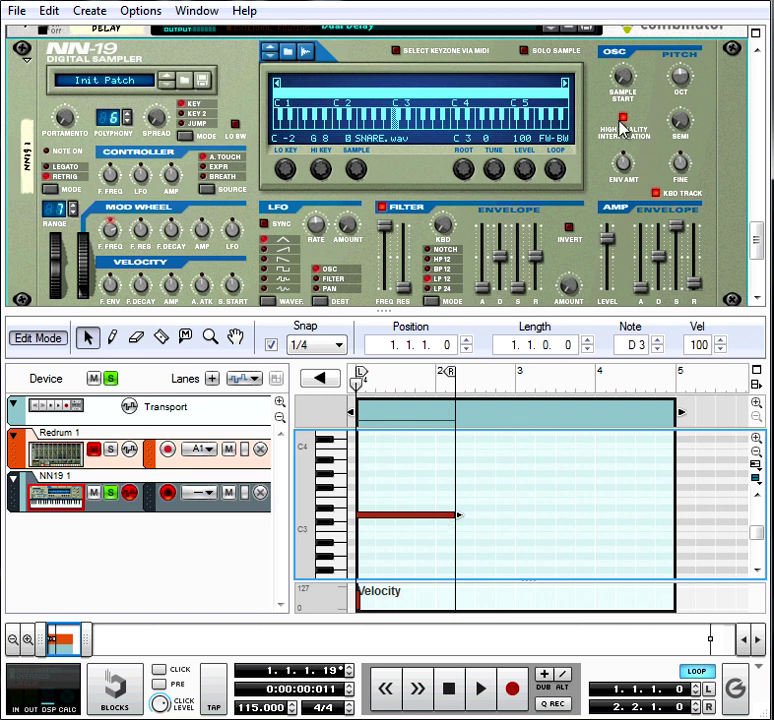
Raise the NN-19 OSC Sample Start knob and play the loop from the start to hear the trimmed snare
{"action": "mouse_move", "coordinate": [625, 73]}
{"action": "left_mouse_down"}
{"action": "mouse_move", "coordinate": [632, 38]}
{"action": "mouse_move", "coordinate": [625, 110]}
{"action": "mouse_move", "coordinate": [627, 72]}
{"action": "left_mouse_up"}
{"action": "key", "text": "KP_0"}
{"action": "key", "text": "space"}
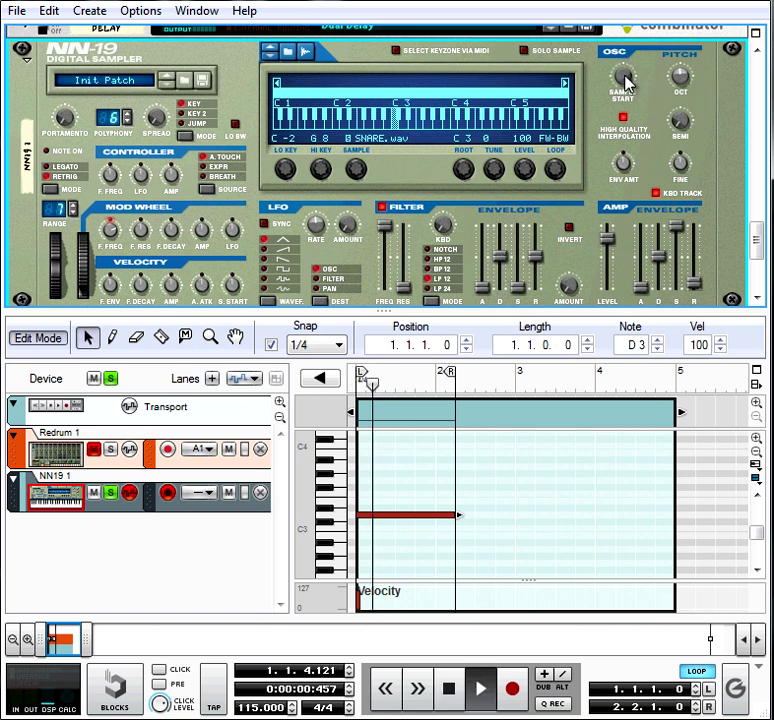
{"action": "key", "text": "space"}
{"action": "key", "text": "space"}
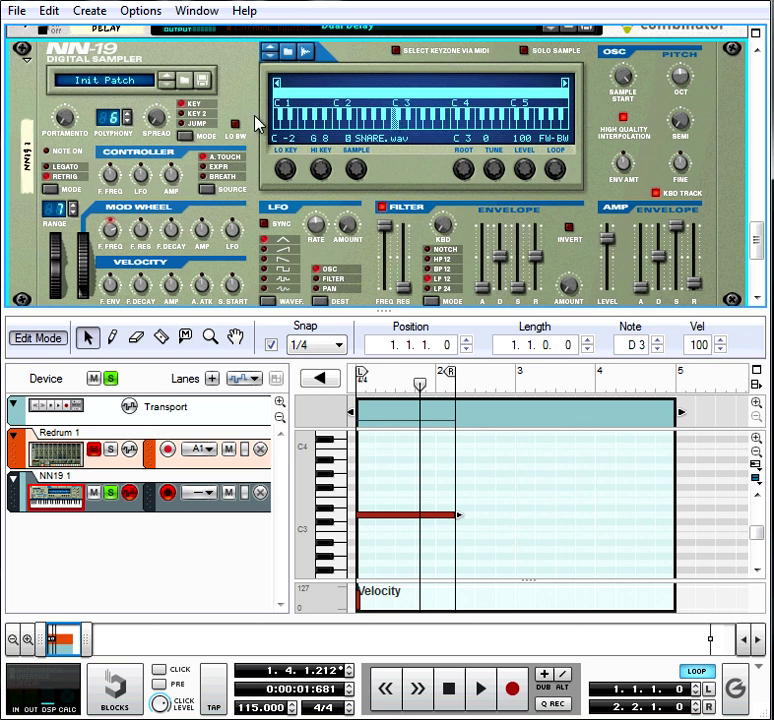
{"action": "left_click", "coordinate": [17, 14]}
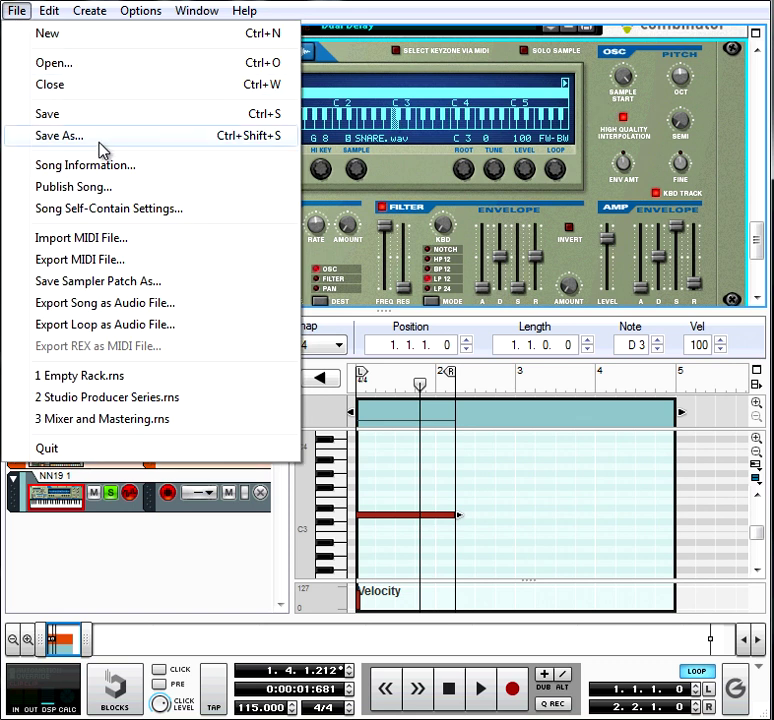
Export the loop as audio under the name REV, accepting the export settings
{"action": "left_click", "coordinate": [93, 325]}
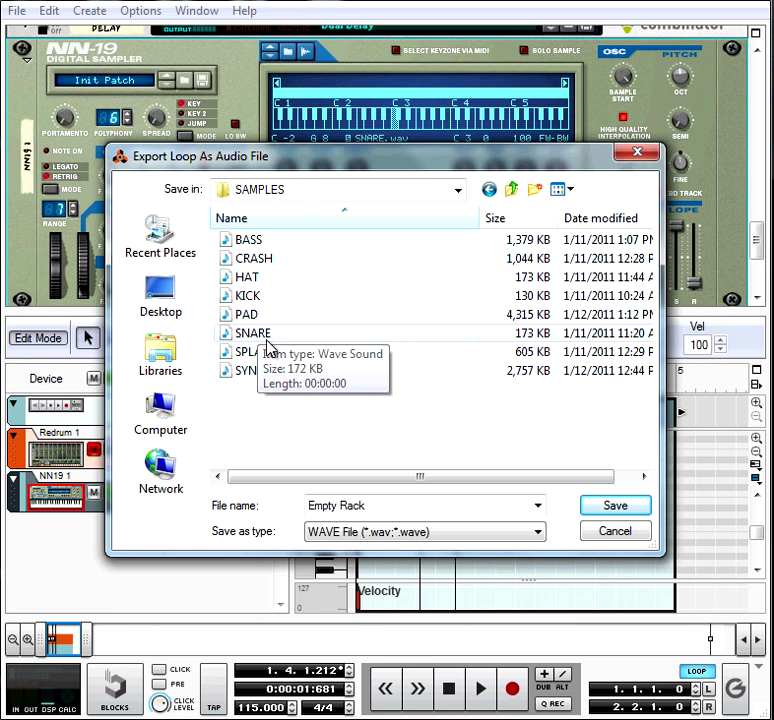
{"action": "left_click_drag", "start_coordinate": [378, 505], "coordinate": [308, 507]}
{"action": "key", "text": "BackSpace"}
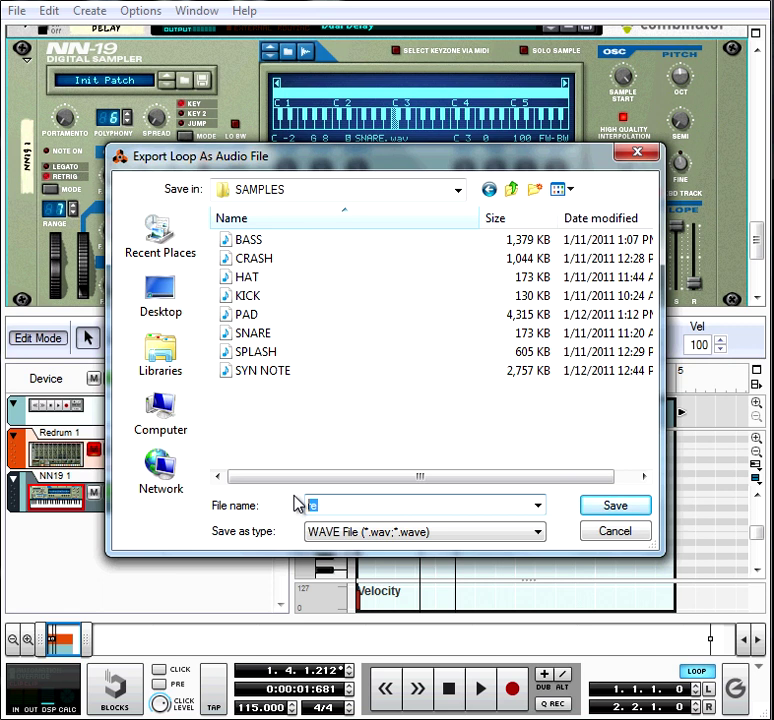
{"action": "type", "text": "REV"}
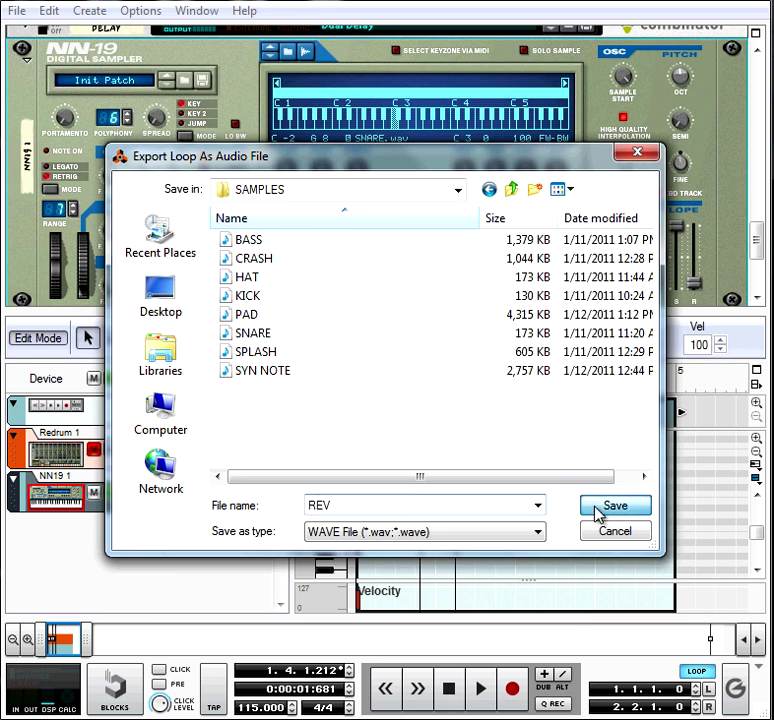
{"action": "left_click", "coordinate": [600, 510]}
{"action": "left_click", "coordinate": [450, 332]}
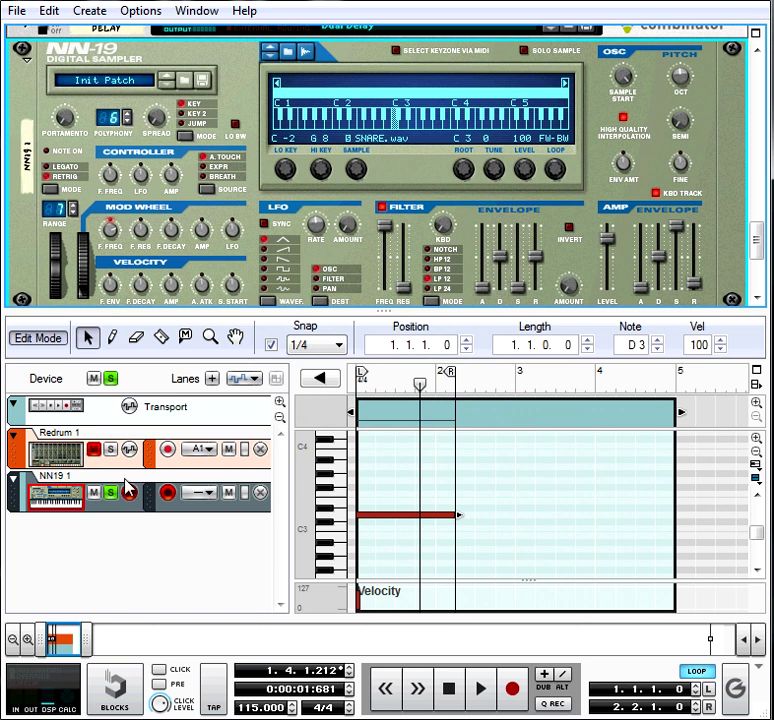
{"action": "left_click", "coordinate": [38, 502]}
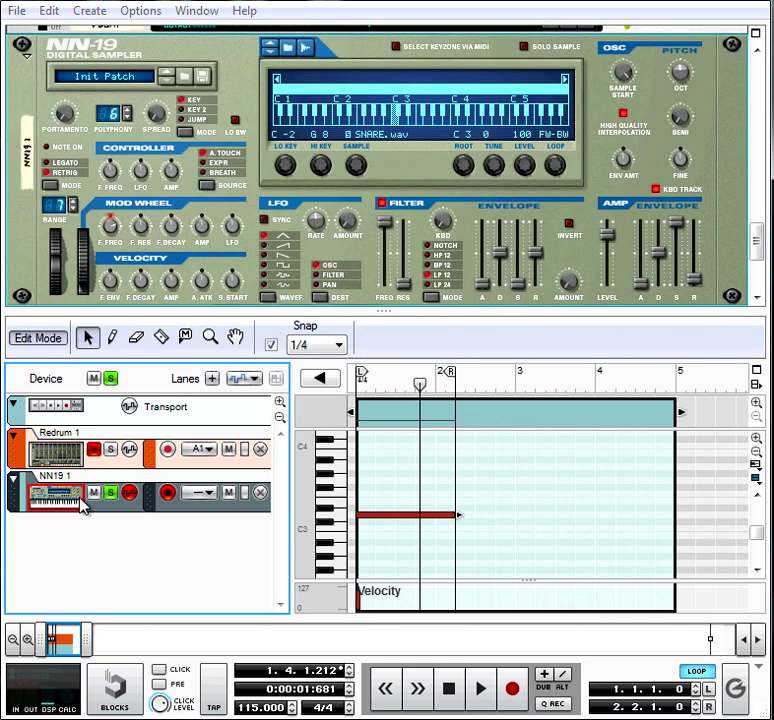
Delete the NN19 track and device, then load the REV sample into Redrum channel 4
{"action": "key", "text": "Delete"}
{"action": "left_click", "coordinate": [344, 393]}
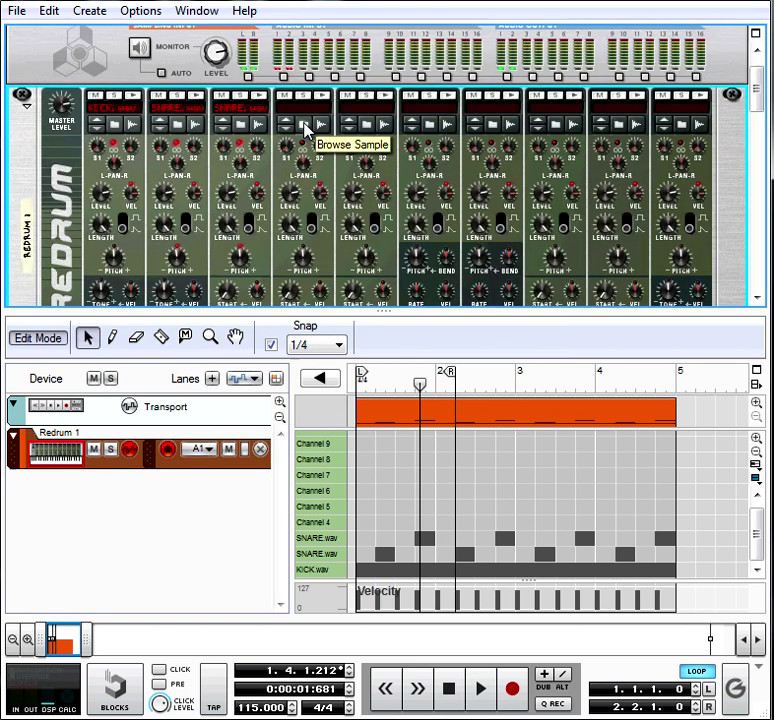
{"action": "left_click", "coordinate": [304, 124]}
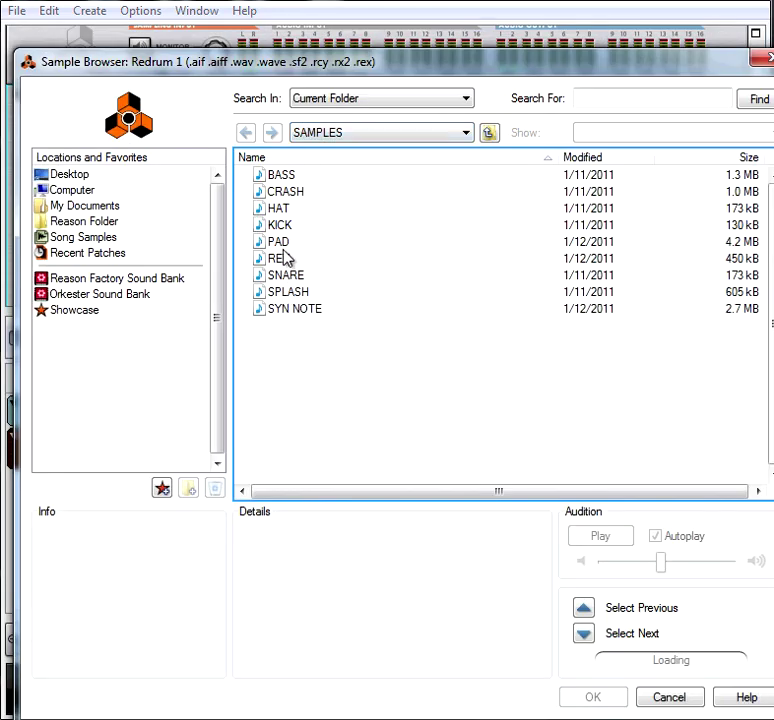
{"action": "double_click", "coordinate": [280, 258]}
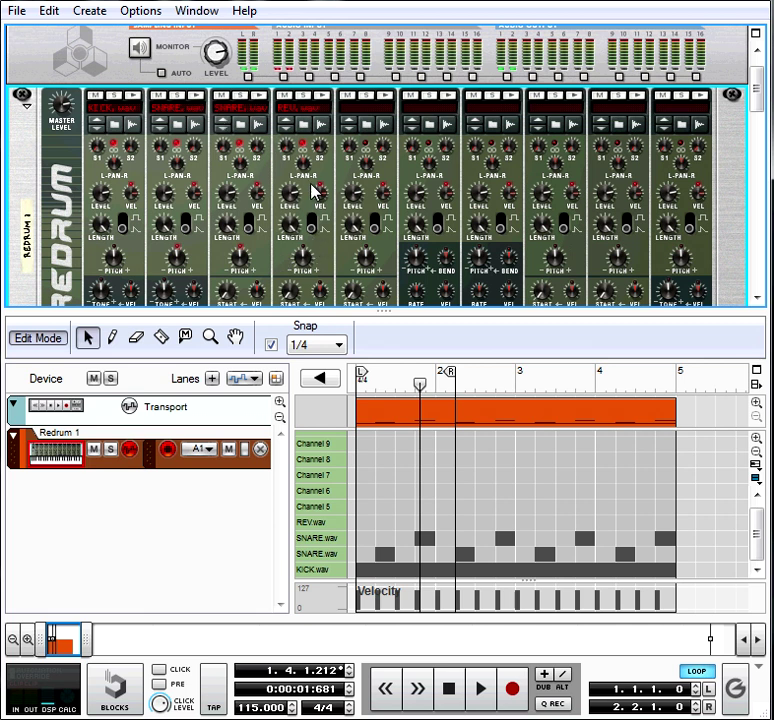
{"action": "left_click", "coordinate": [324, 97]}
Set drum 4's sample start to about 85 and switch its decay/gate mode, auditioning the result
{"action": "left_click_drag", "start_coordinate": [318, 322], "coordinate": [315, 427]}
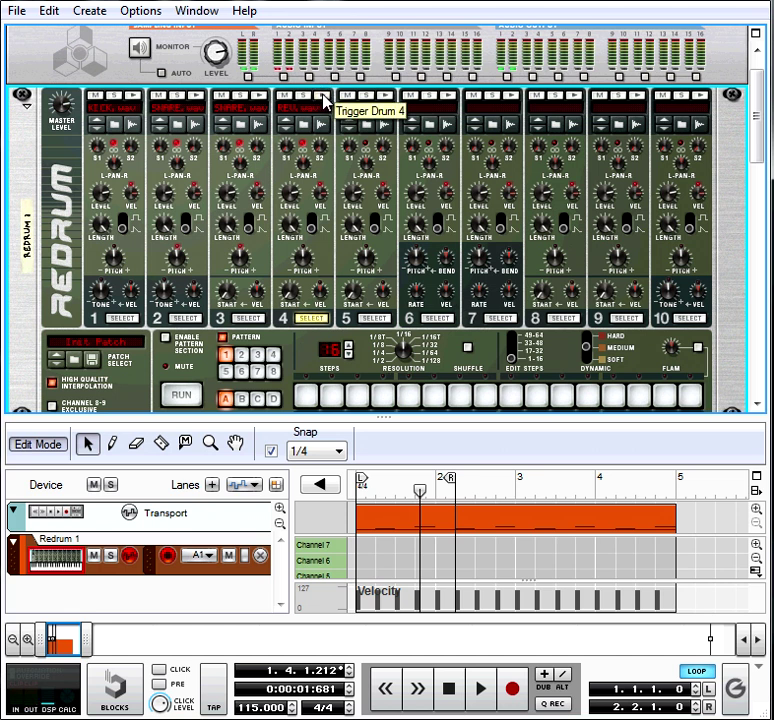
{"action": "left_click", "coordinate": [323, 97]}
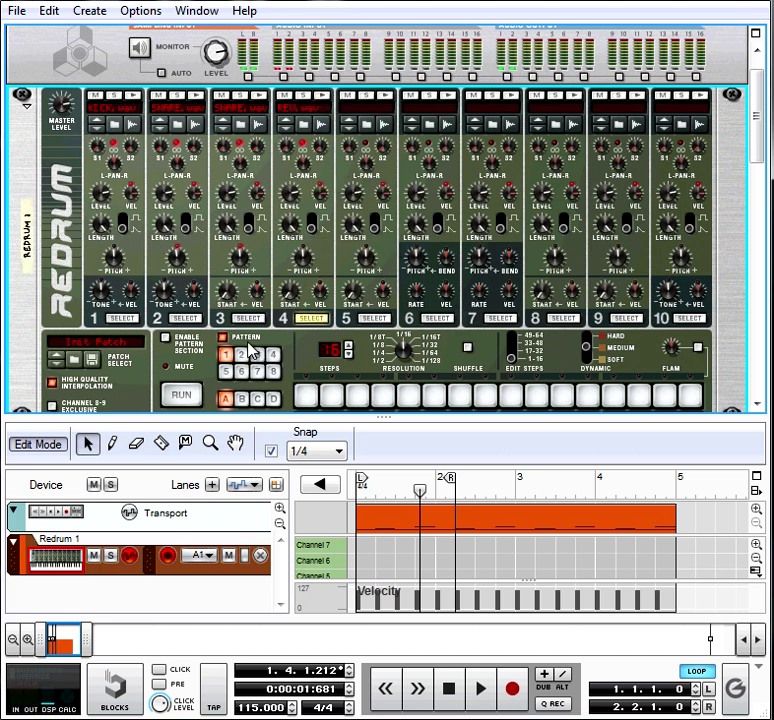
{"action": "left_click", "coordinate": [288, 287]}
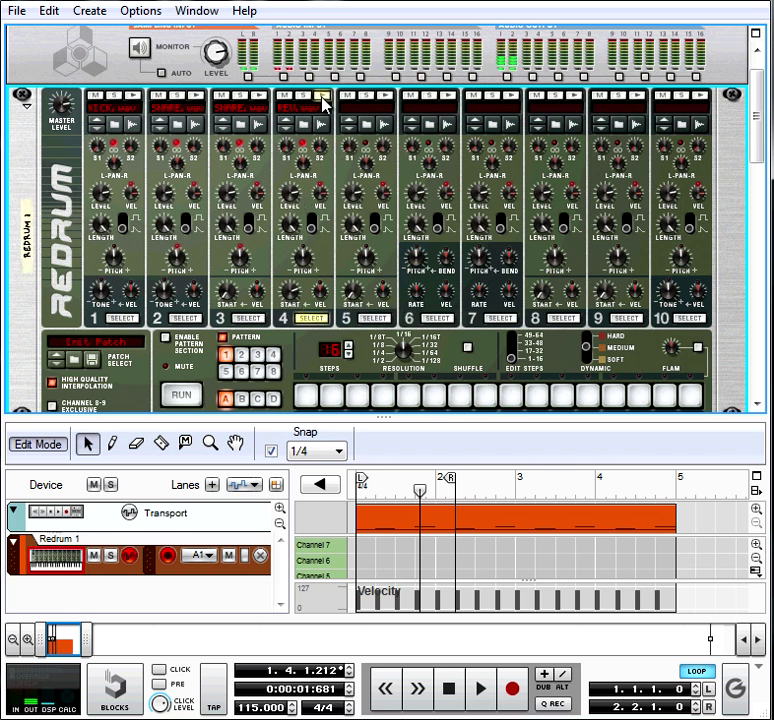
{"action": "left_click_drag", "start_coordinate": [293, 297], "coordinate": [296, 303]}
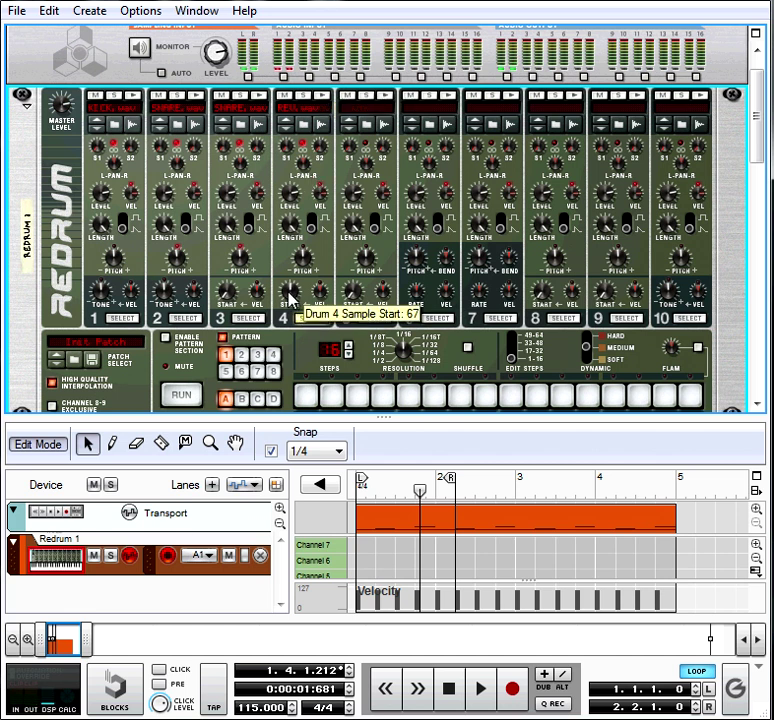
{"action": "left_click_drag", "start_coordinate": [289, 292], "coordinate": [290, 288]}
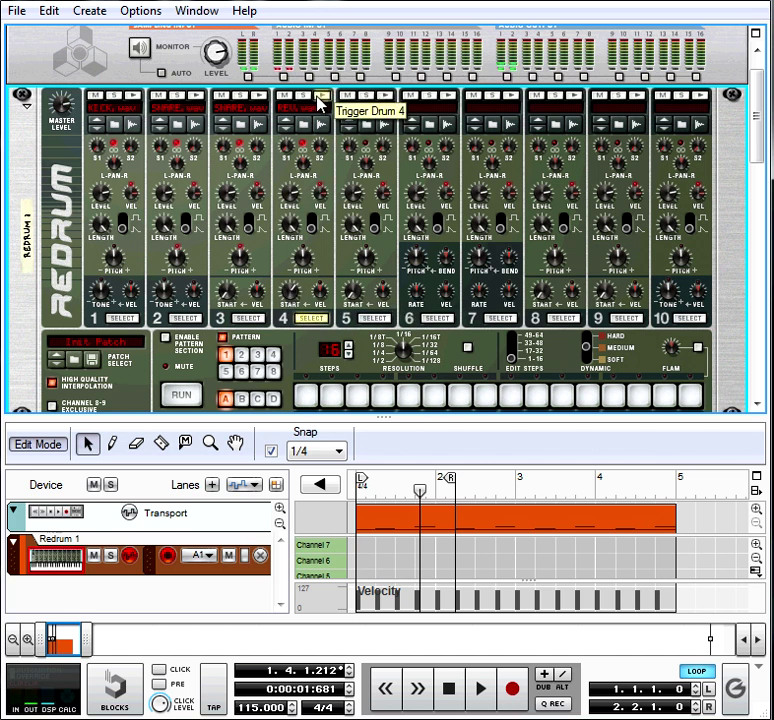
{"action": "left_click", "coordinate": [314, 222]}
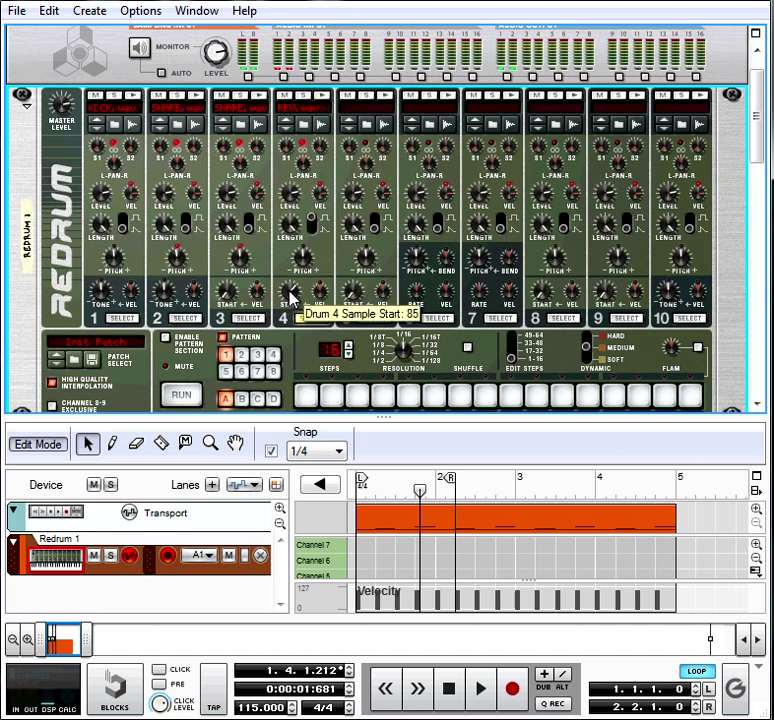
{"action": "left_click", "coordinate": [324, 99]}
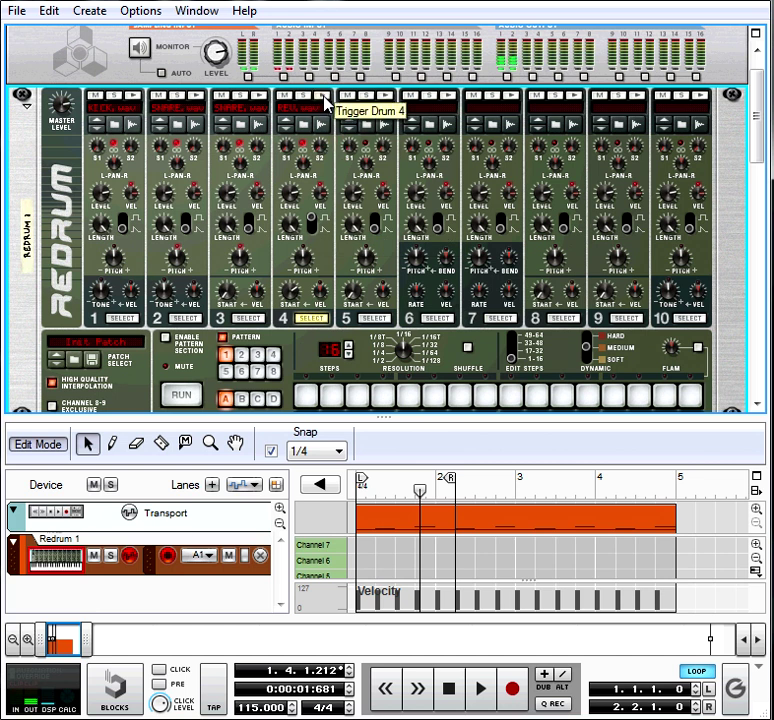
{"action": "left_click", "coordinate": [324, 99]}
{"action": "left_click", "coordinate": [324, 99]}
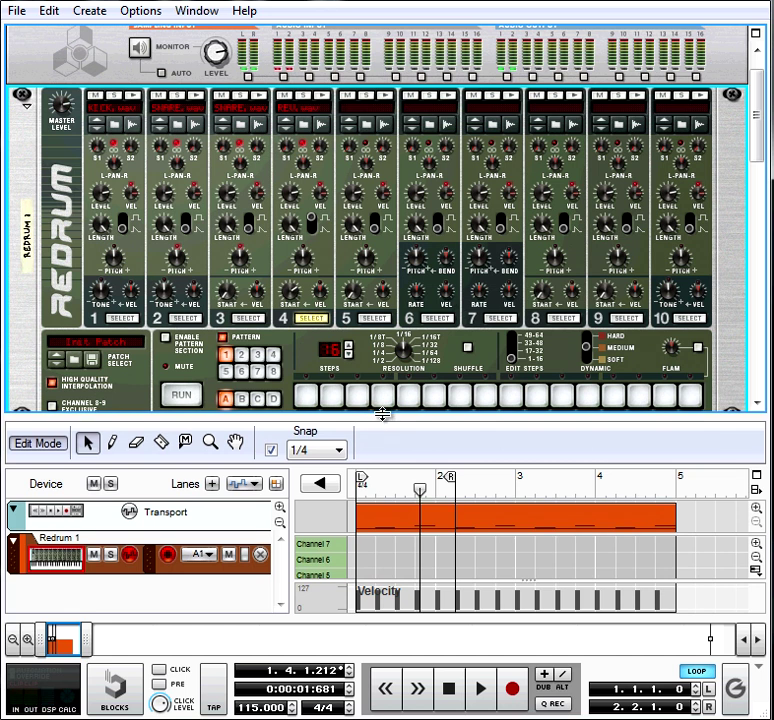
{"action": "left_click_drag", "start_coordinate": [383, 413], "coordinate": [366, 219]}
With 1/16 snap, place a short REV hit at 1.3.4, a sixteenth before the snare
{"action": "left_click", "coordinate": [400, 407]}
{"action": "left_click", "coordinate": [400, 407]}
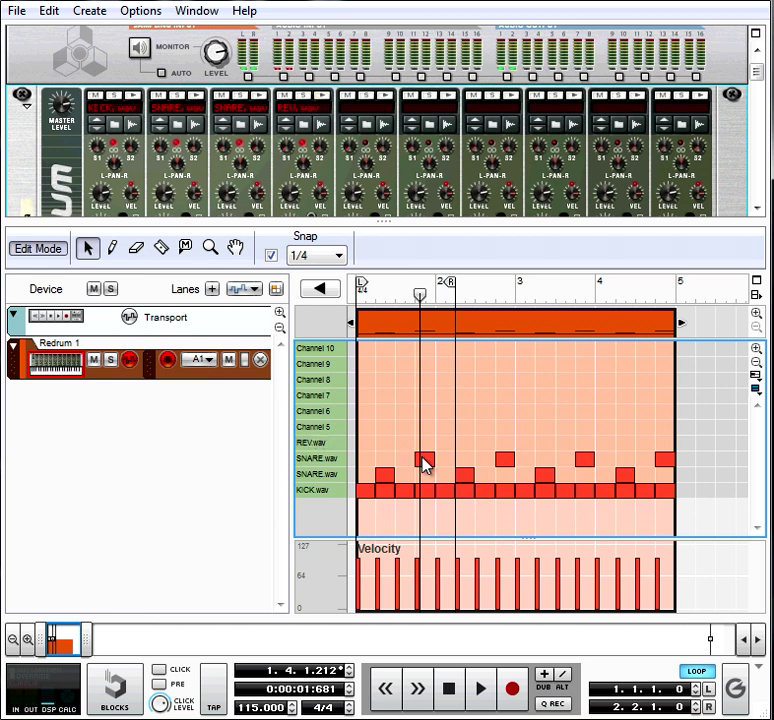
{"action": "left_click_drag", "start_coordinate": [424, 462], "coordinate": [424, 447]}
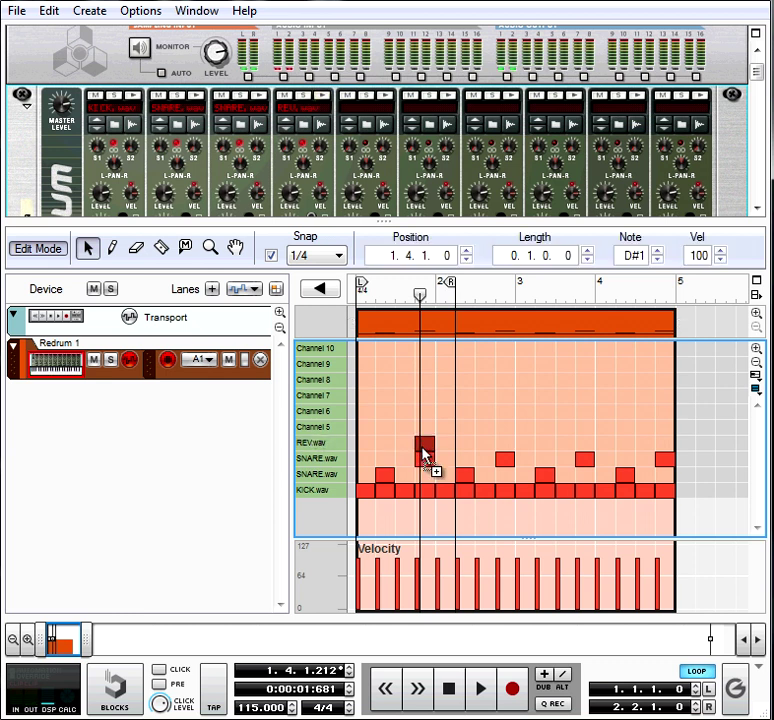
{"action": "left_click", "coordinate": [320, 260]}
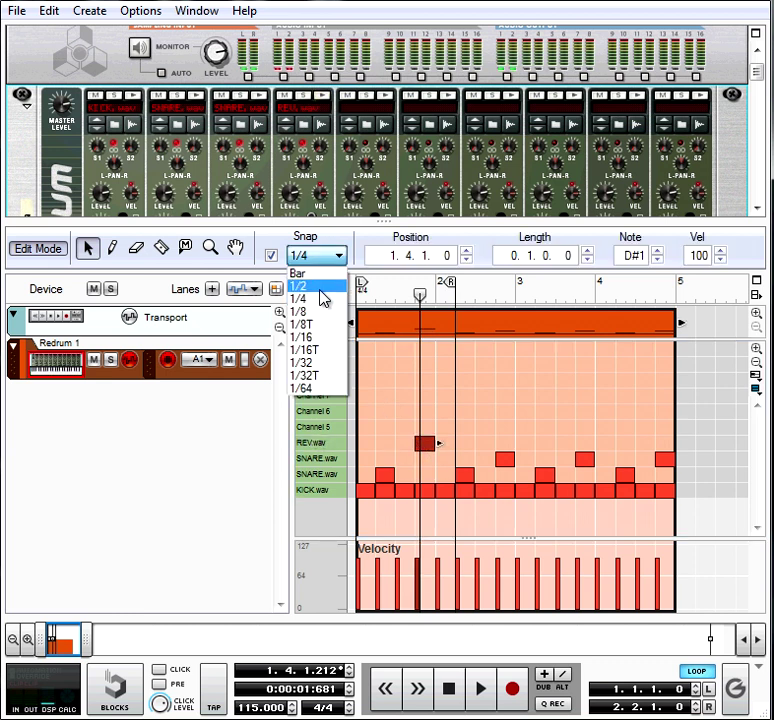
{"action": "left_click", "coordinate": [322, 340]}
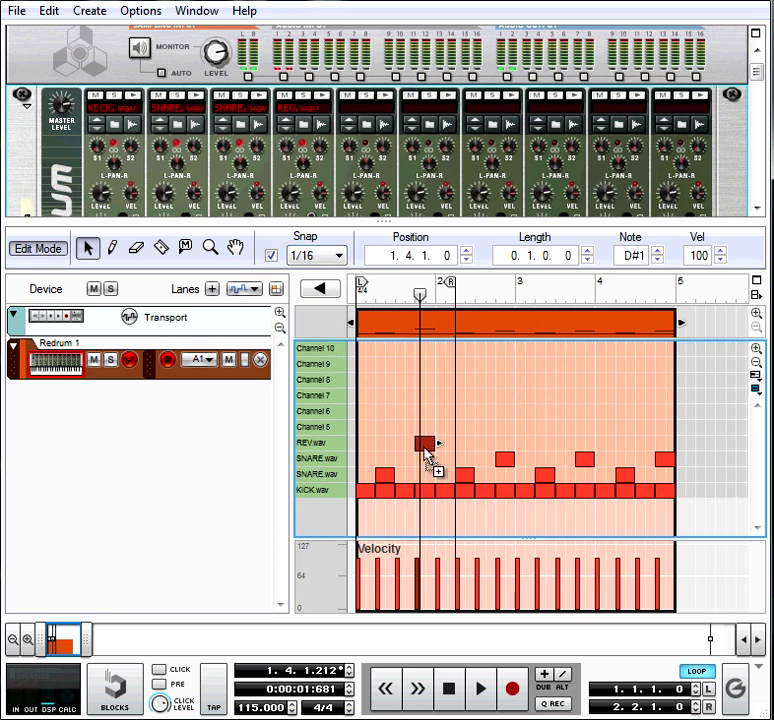
{"action": "left_click_drag", "start_coordinate": [424, 450], "coordinate": [416, 442]}
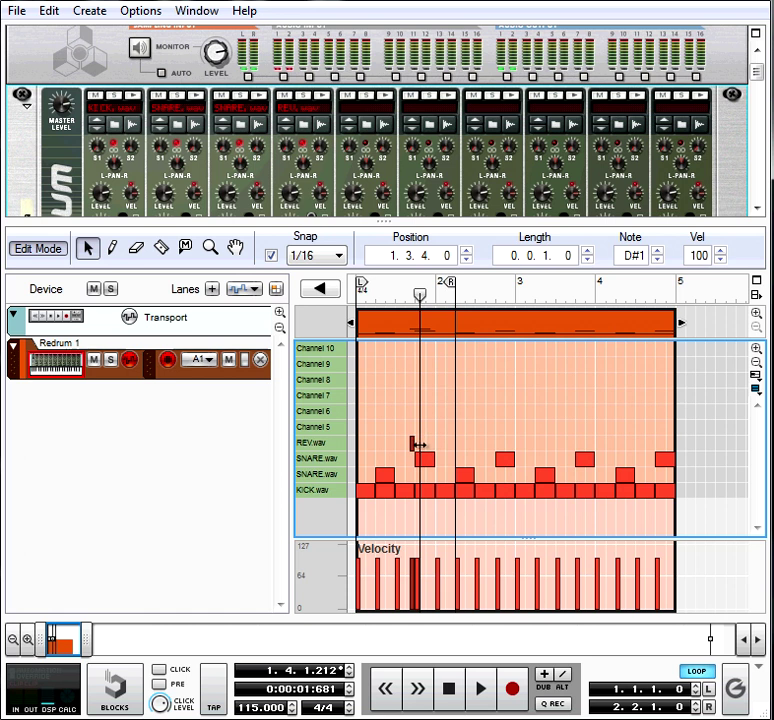
Solo drum channels 3 and 2 and play from 1.3.3 to hear the REV hit
{"action": "left_click", "coordinate": [404, 291]}
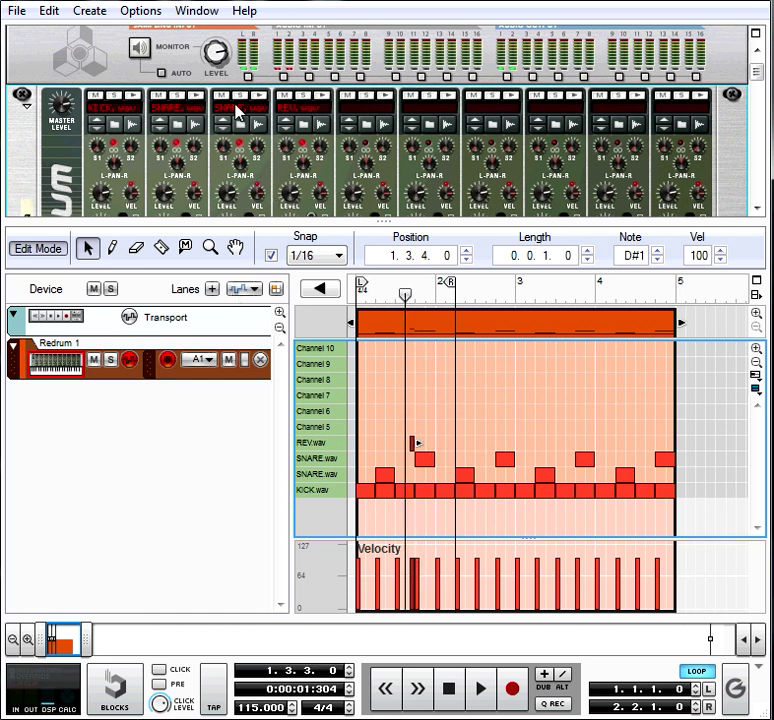
{"action": "left_click", "coordinate": [240, 96]}
{"action": "left_click", "coordinate": [176, 96]}
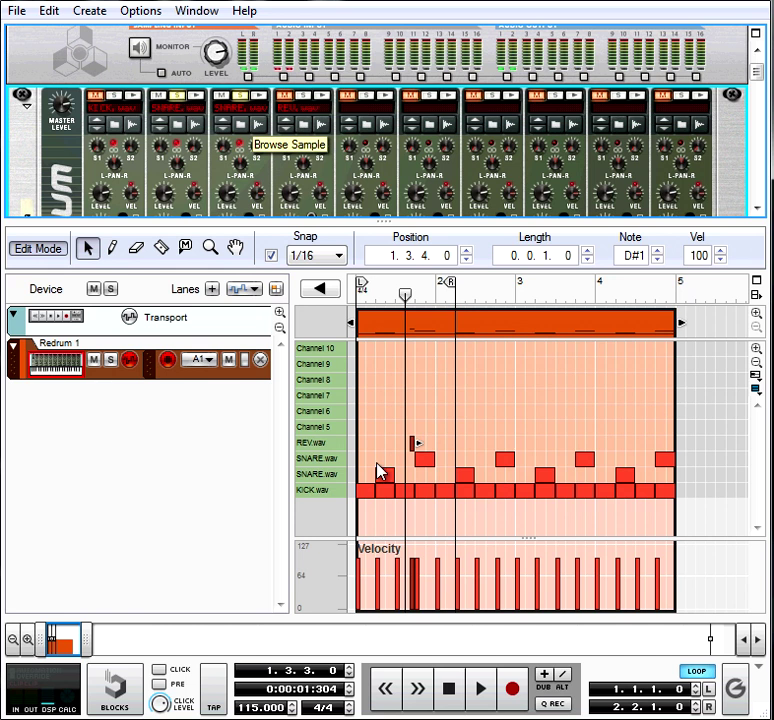
{"action": "key", "text": "space"}
{"action": "key", "text": "space"}
{"action": "left_click", "coordinate": [370, 292]}
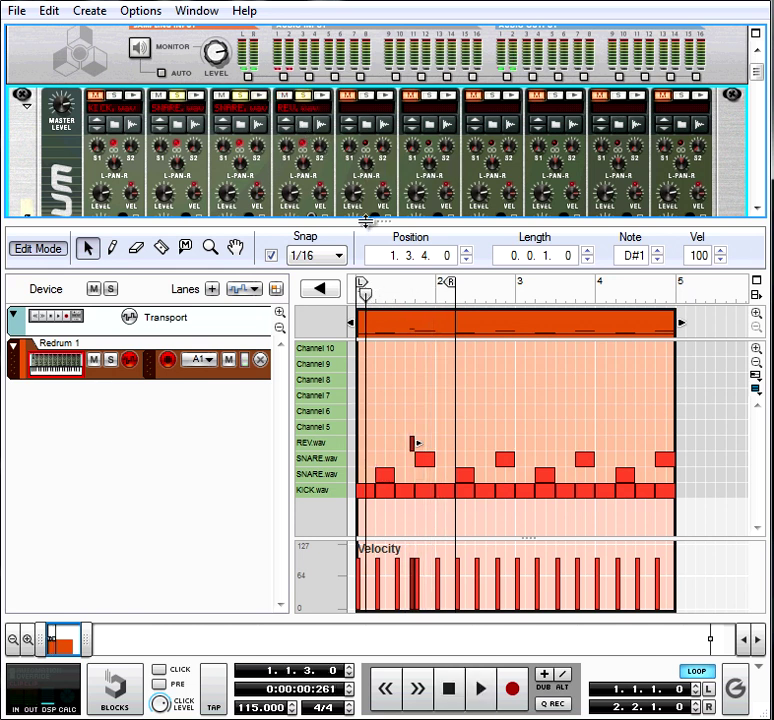
Enlarge the Redrum rack, then play the drum loop from the start and stop it
{"action": "left_click_drag", "start_coordinate": [365, 221], "coordinate": [366, 298]}
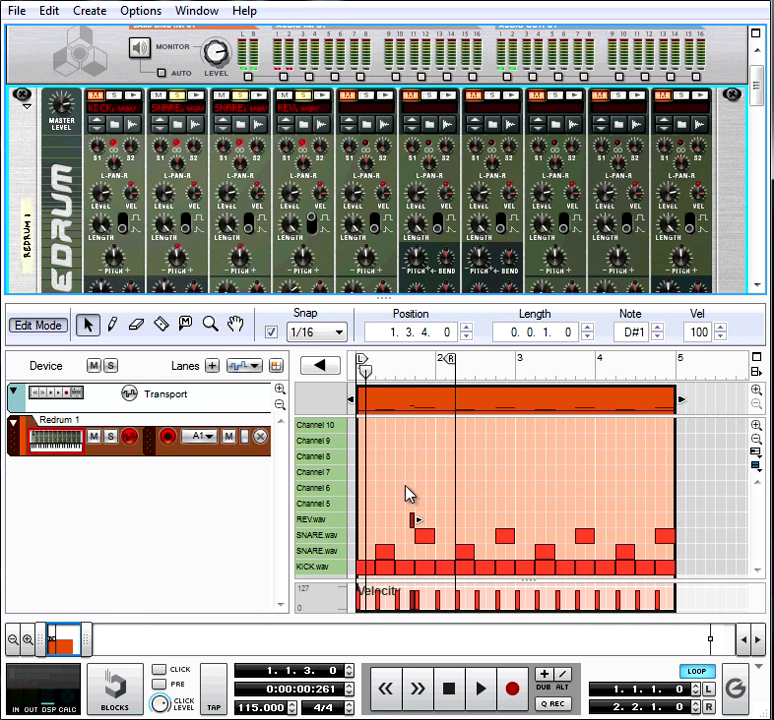
{"action": "left_click", "coordinate": [316, 515]}
{"action": "key", "text": "space"}
{"action": "key", "text": "space"}
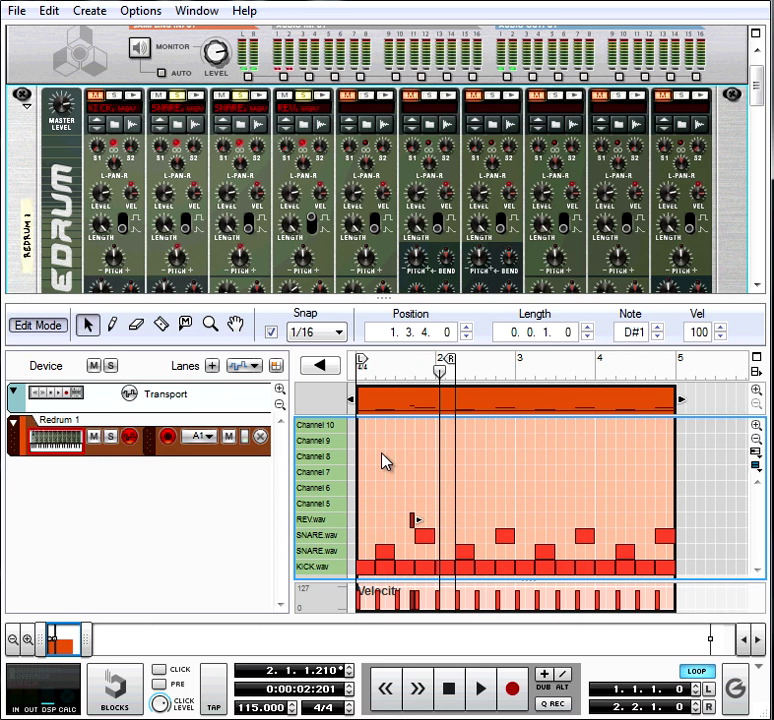
{"action": "key", "text": "KP_0"}
{"action": "key", "text": "space"}
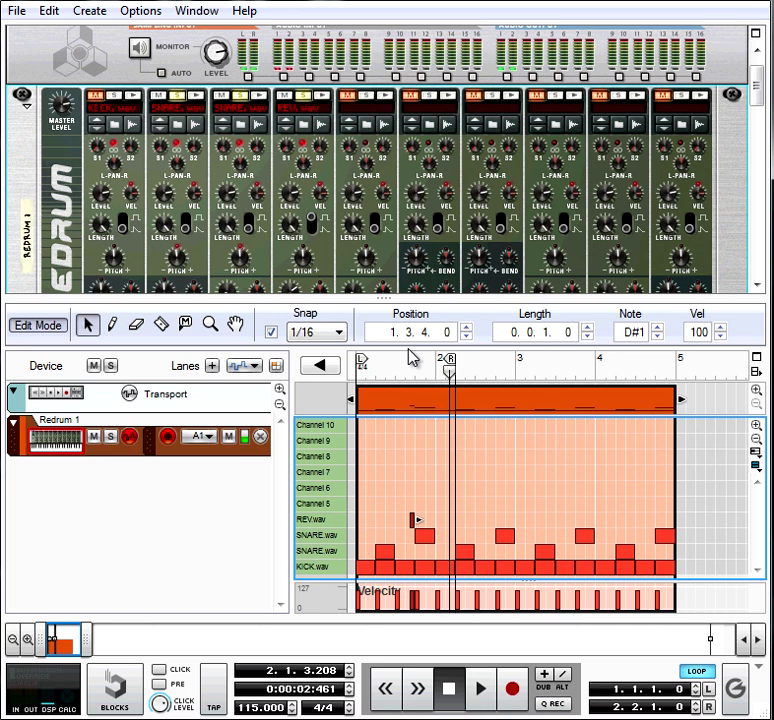
{"action": "key", "text": "space"}
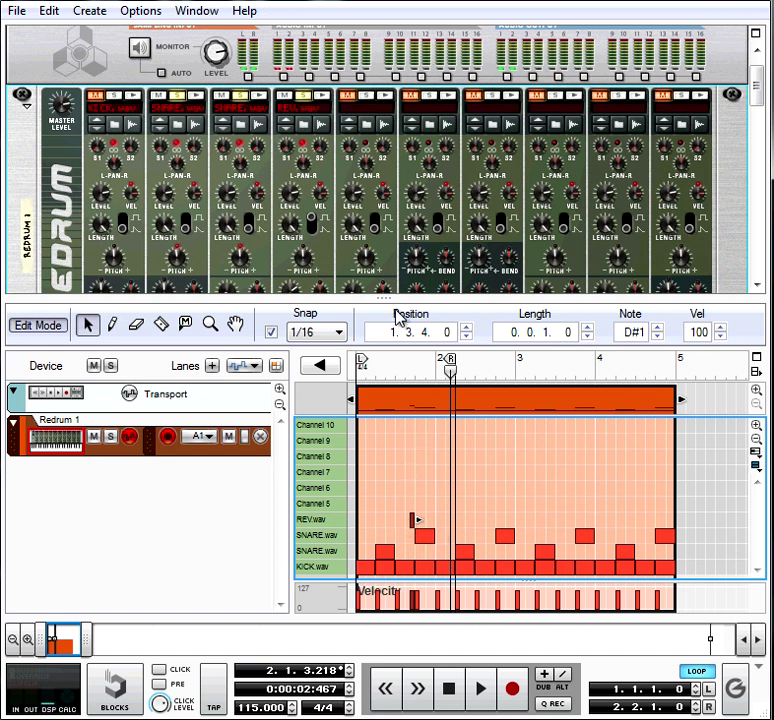
{"action": "scroll", "coordinate": [329, 216], "scroll_direction": "down", "scroll_amount": 3}
{"action": "scroll", "coordinate": [329, 216], "scroll_direction": "down", "scroll_amount": 5}
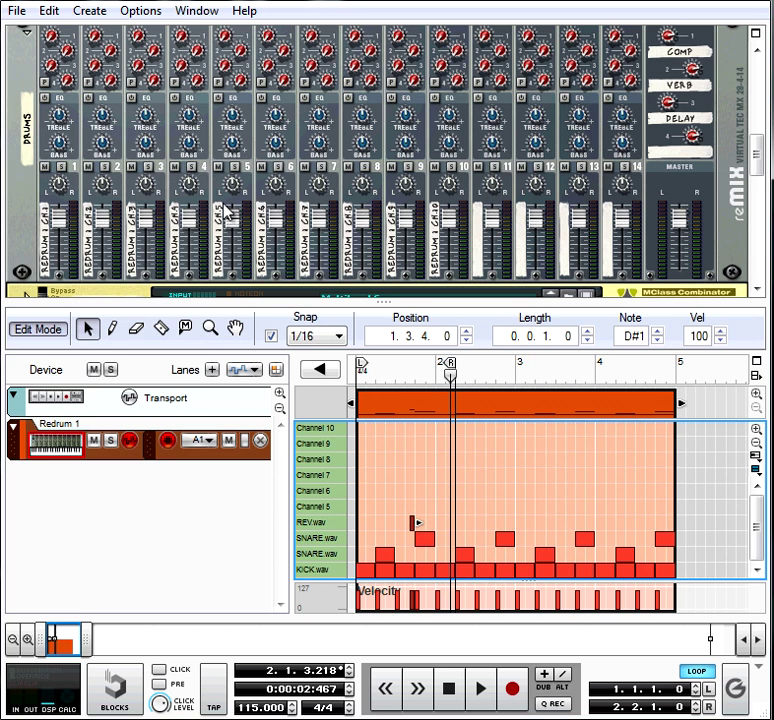
Lower mixer channel 5 to 76 and play the loop to check
{"action": "left_click_drag", "start_coordinate": [230, 217], "coordinate": [235, 237]}
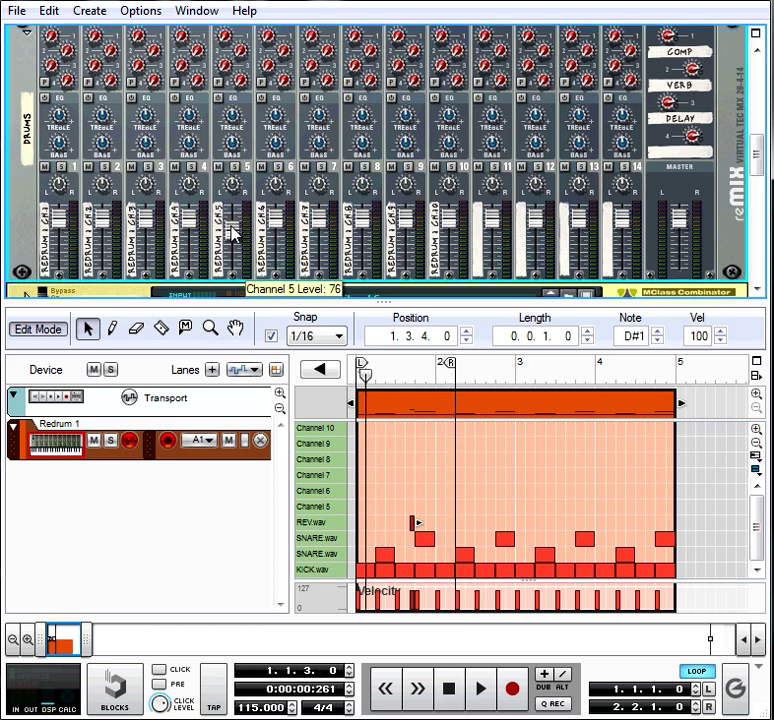
{"action": "key", "text": "space"}
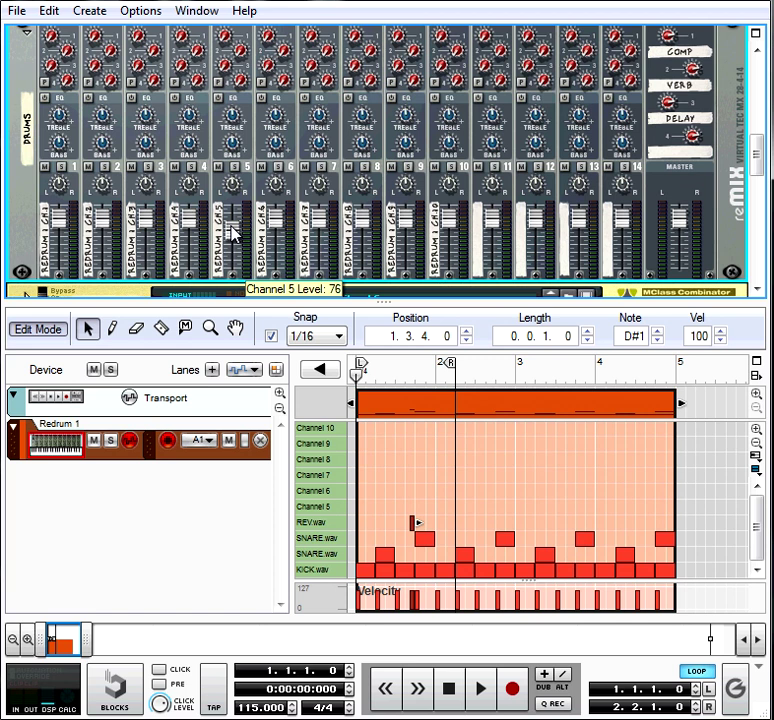
{"action": "key", "text": "space"}
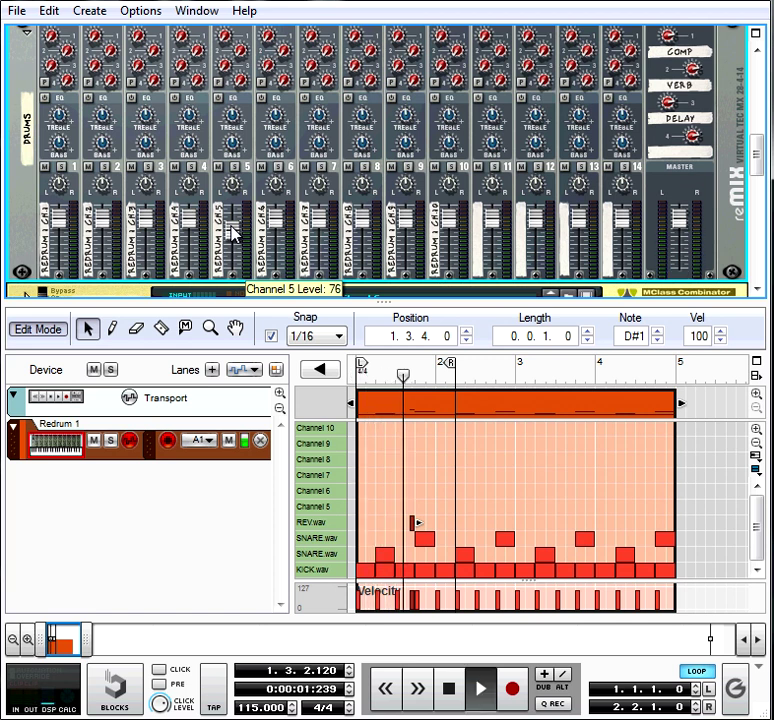
{"action": "key", "text": "space"}
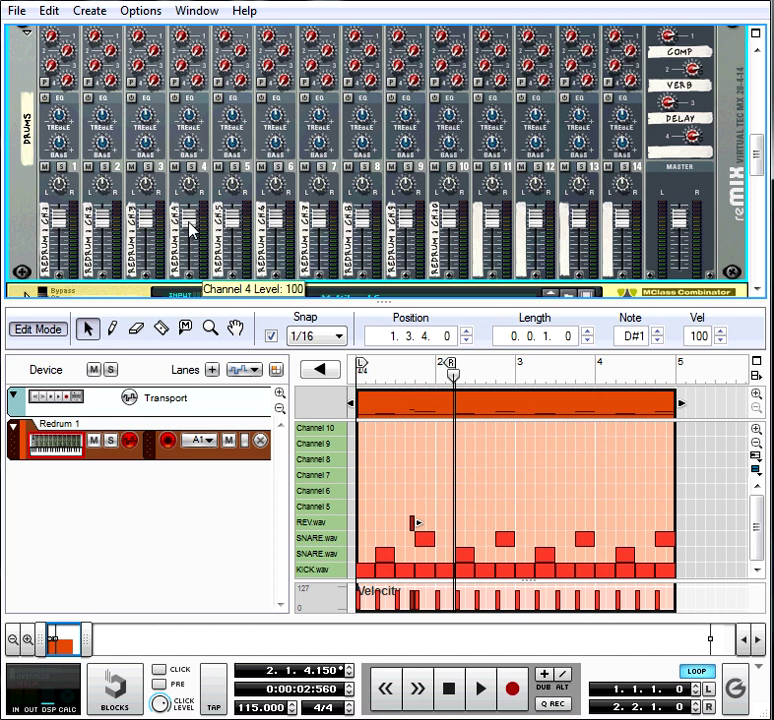
Lower channel 4 to 70 and play the loop from the start to hear the balance
{"action": "left_click_drag", "start_coordinate": [190, 230], "coordinate": [195, 240]}
{"action": "key", "text": "KP_0"}
{"action": "key", "text": "space"}
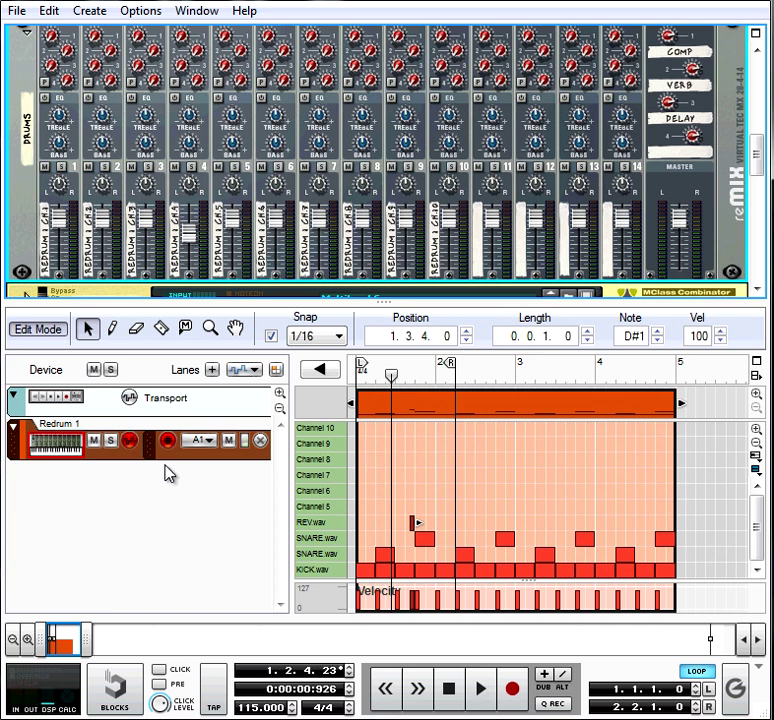
{"action": "left_click", "coordinate": [38, 340]}
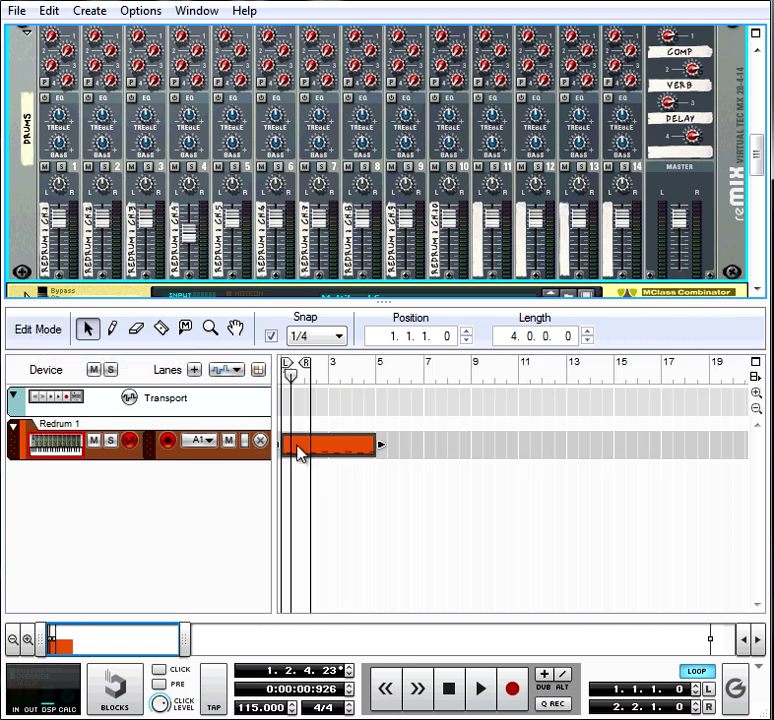
Reopen the Redrum pattern for editing, set the grid to 1/16, and play the loop
{"action": "left_click", "coordinate": [37, 450]}
{"action": "left_click", "coordinate": [37, 336]}
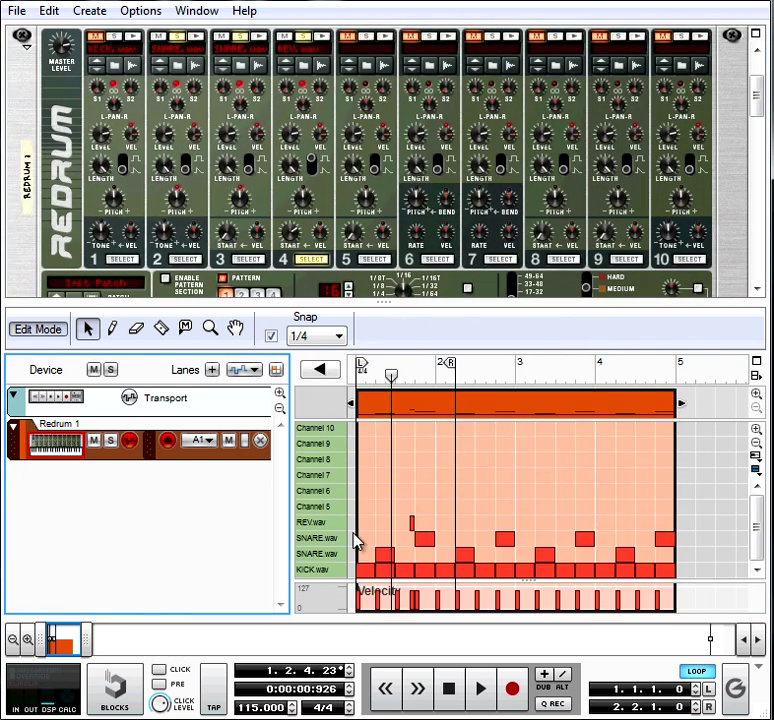
{"action": "left_click", "coordinate": [328, 557]}
{"action": "key", "text": "ctrl+5"}
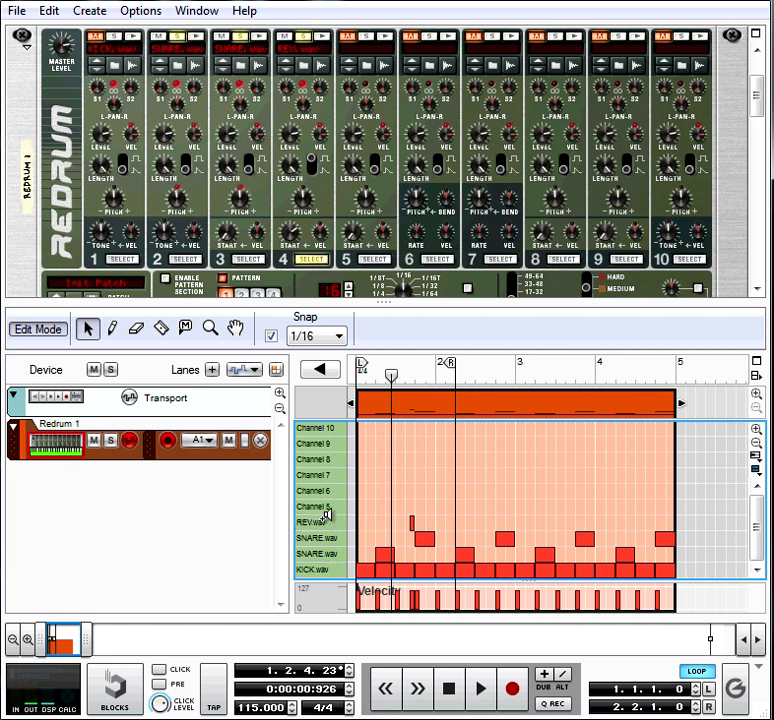
{"action": "key", "text": "space"}
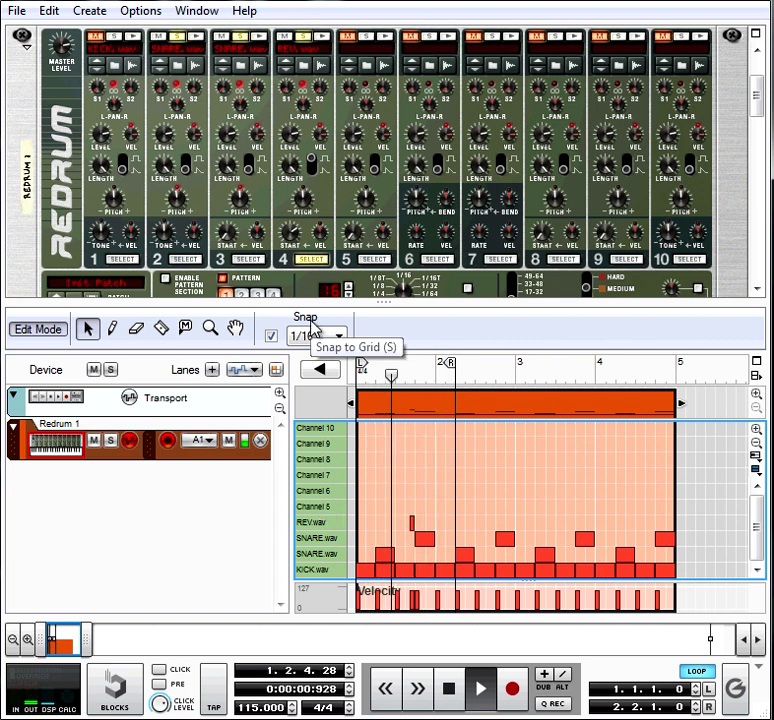
{"action": "key", "text": "space"}
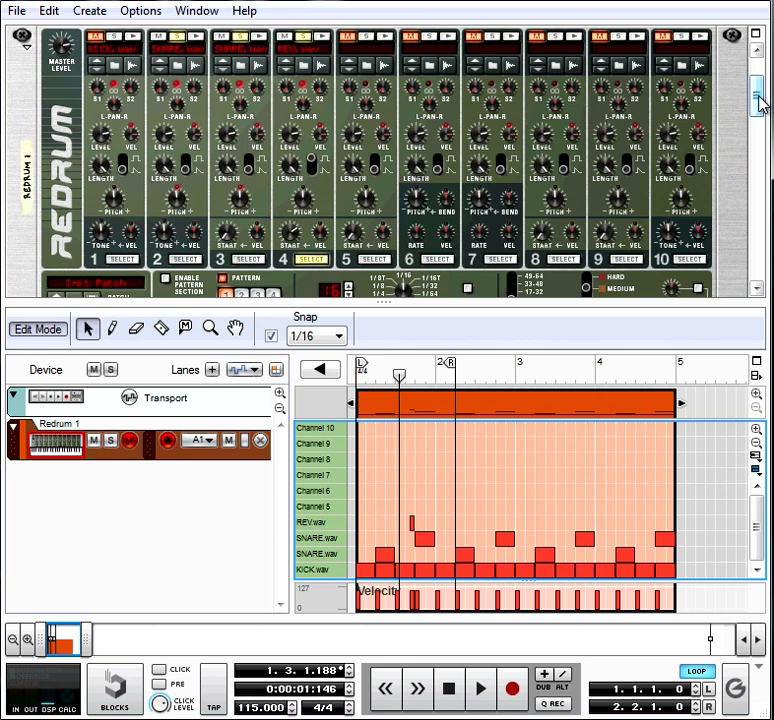
Shorten drum 4's length from 68 to 62 and replay the loop from the start
{"action": "mouse_move", "coordinate": [760, 104]}
{"action": "left_mouse_down"}
{"action": "mouse_move", "coordinate": [759, 259]}
{"action": "mouse_move", "coordinate": [753, 112]}
{"action": "left_mouse_up"}
{"action": "scroll", "coordinate": [405, 172], "scroll_direction": "up", "scroll_amount": 3}
{"action": "left_click_drag", "start_coordinate": [296, 215], "coordinate": [296, 225]}
{"action": "key", "text": "KP_7"}
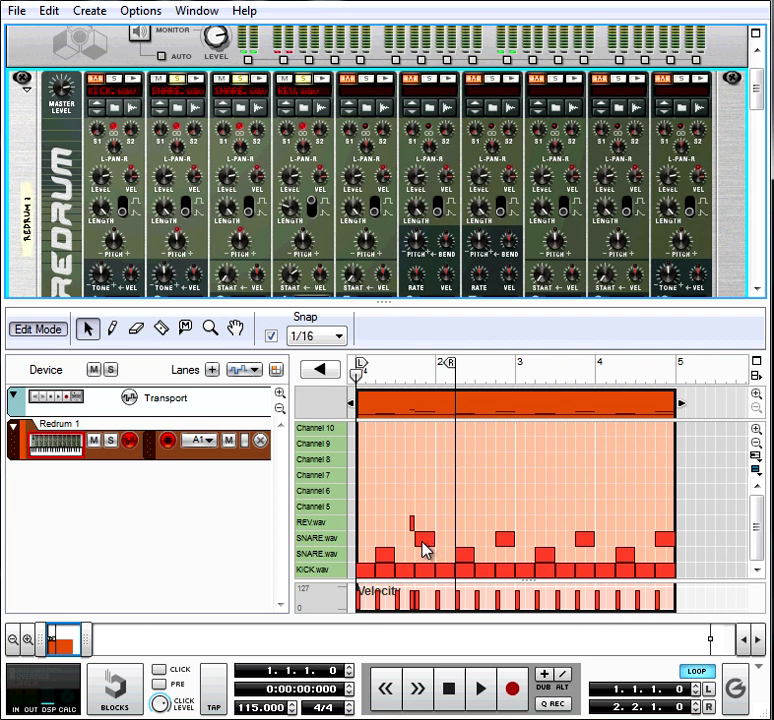
{"action": "key", "text": "space"}
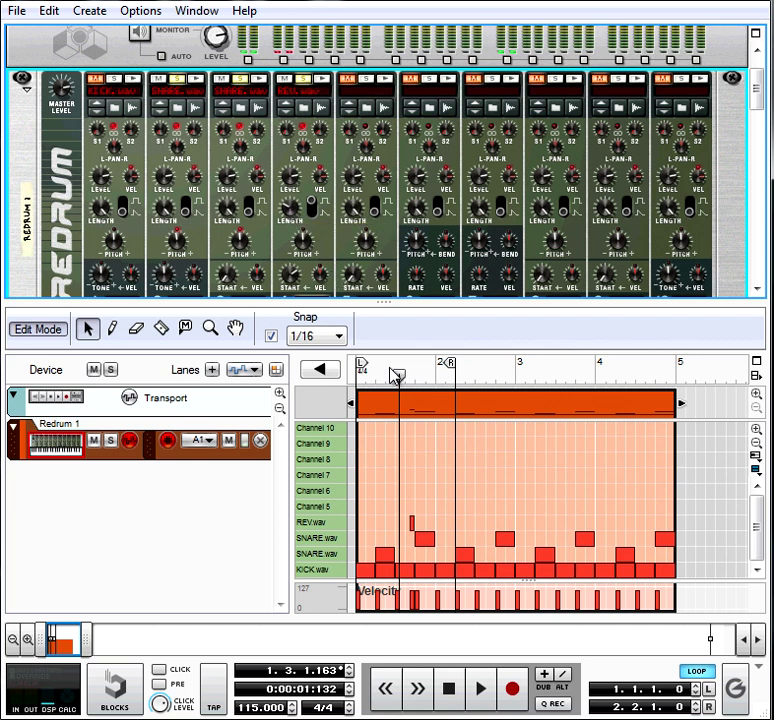
{"action": "key", "text": "space"}
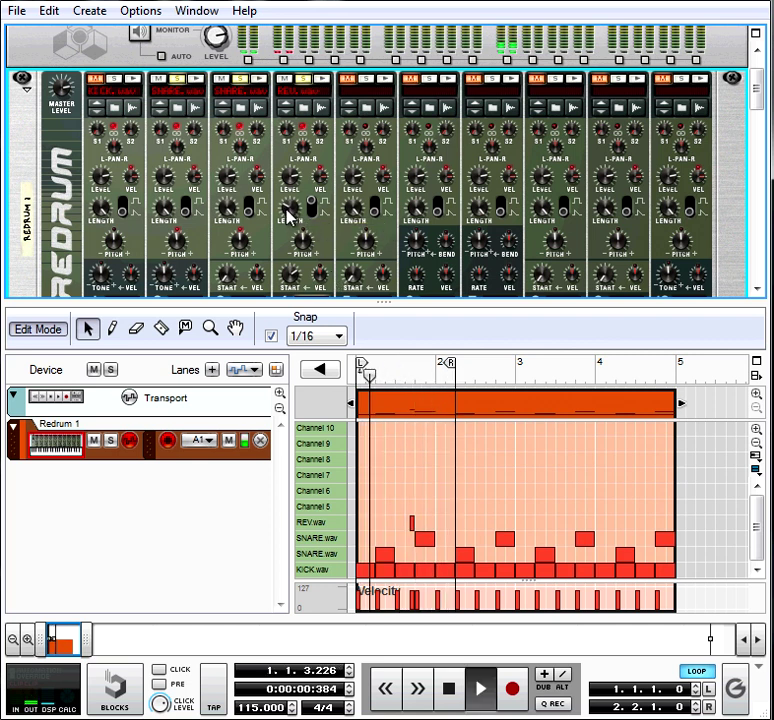
Resize the note editor and rack, and audition the SNARE.wav, REV.wav and drum 4 sounds
{"action": "left_click", "coordinate": [320, 539]}
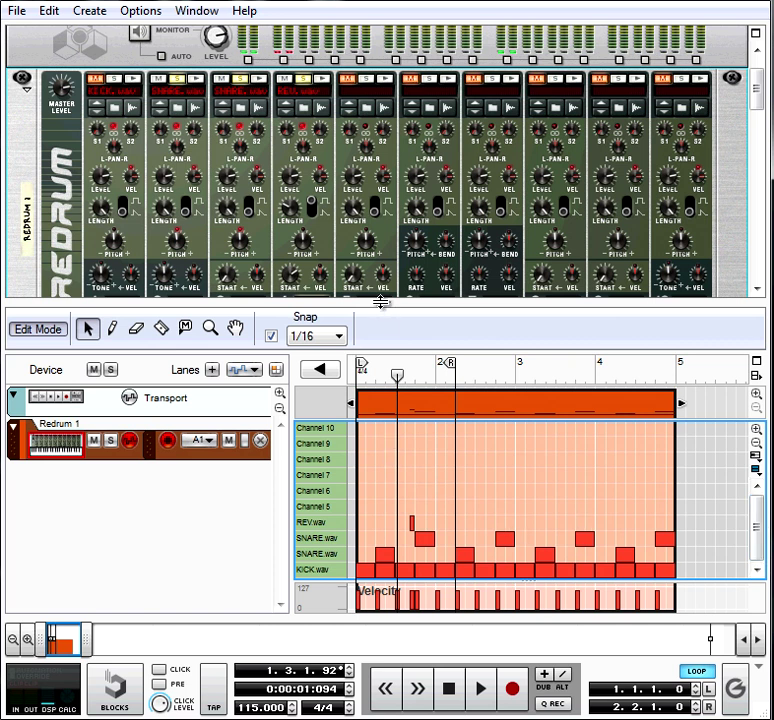
{"action": "left_click_drag", "start_coordinate": [383, 301], "coordinate": [376, 226]}
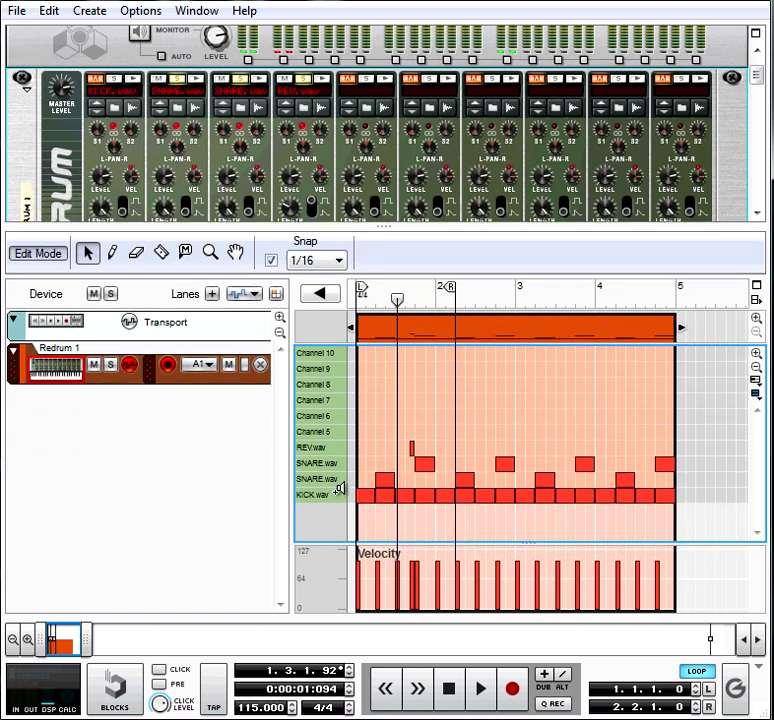
{"action": "left_click", "coordinate": [325, 463]}
{"action": "left_click", "coordinate": [326, 447]}
{"action": "left_click_drag", "start_coordinate": [376, 227], "coordinate": [378, 290]}
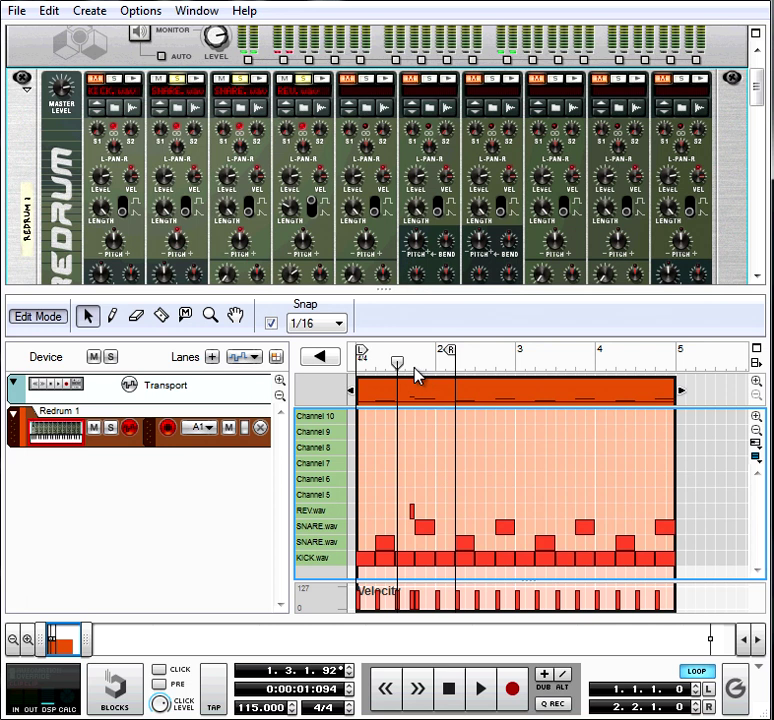
{"action": "left_click", "coordinate": [322, 78]}
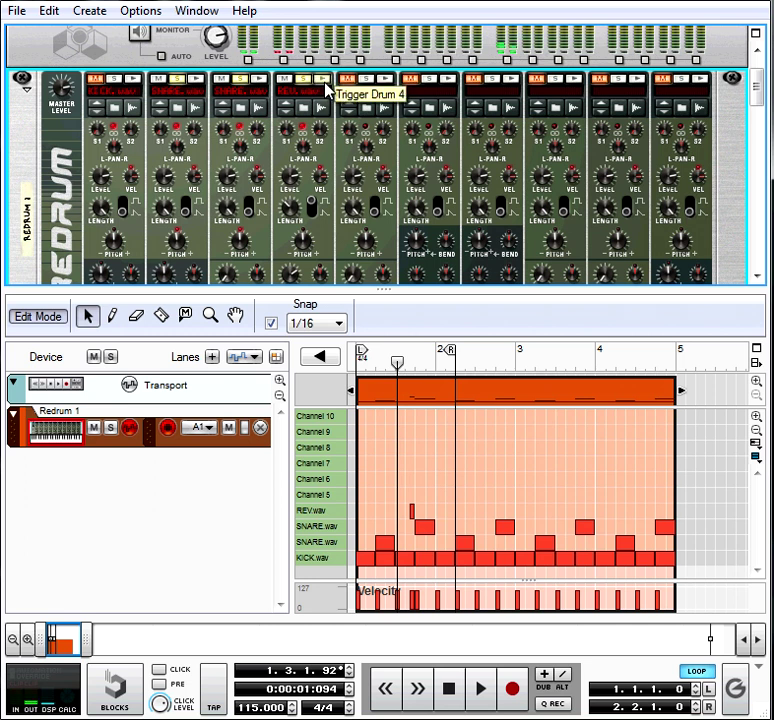
{"action": "key", "text": "space"}
{"action": "key", "text": "space"}
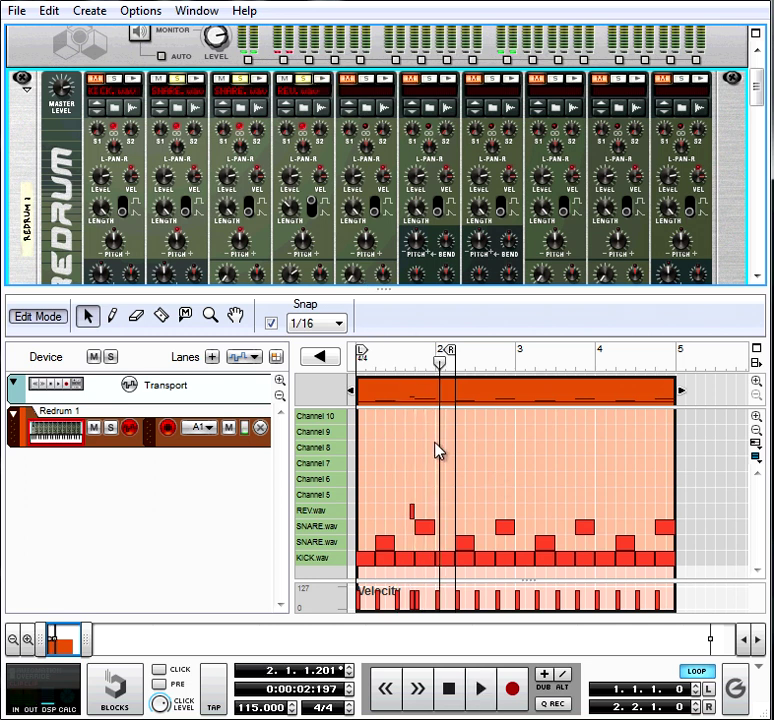
Pull the loop end back to bar 2 with Bar snap and play the one-bar loop
{"action": "left_click_drag", "start_coordinate": [452, 349], "coordinate": [437, 354]}
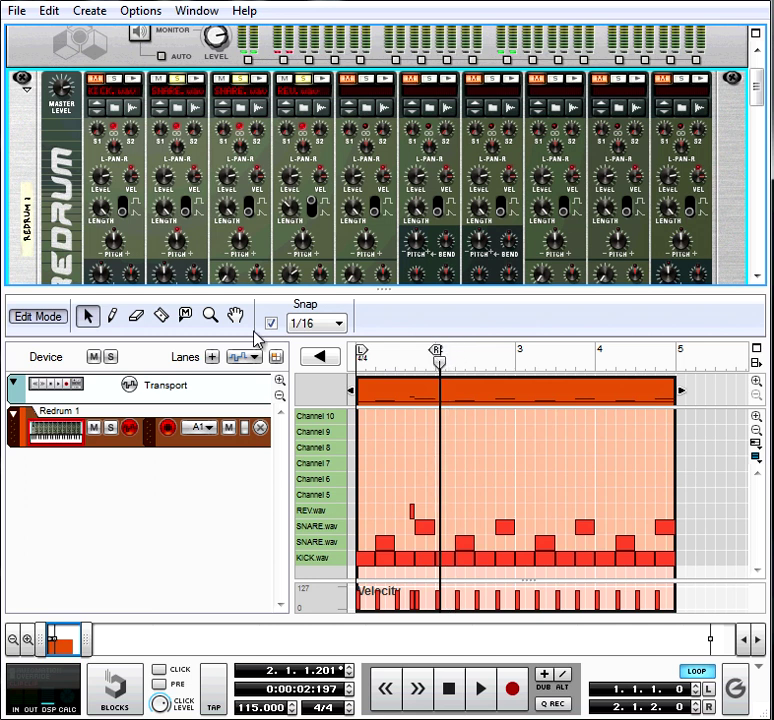
{"action": "left_click", "coordinate": [322, 323]}
{"action": "left_click", "coordinate": [318, 361]}
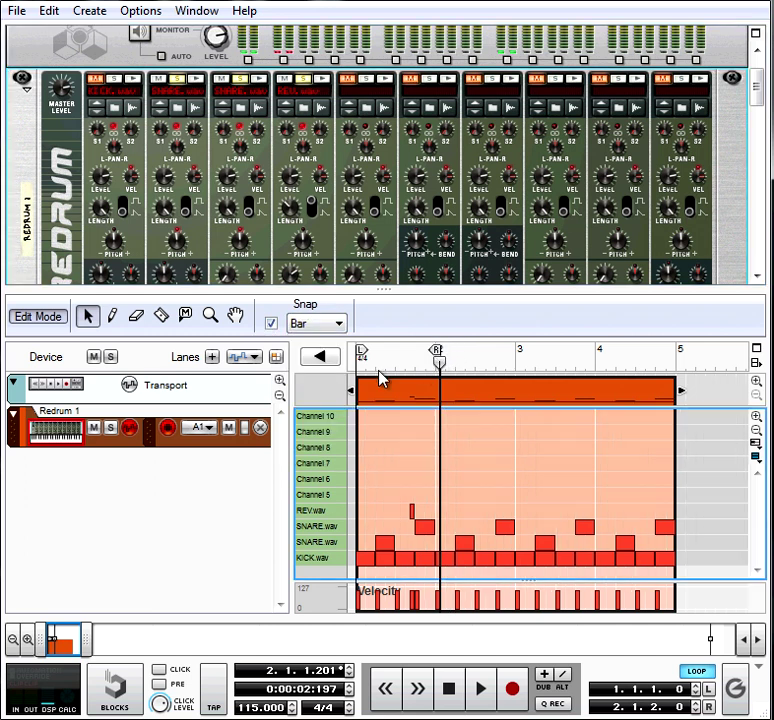
{"action": "left_click", "coordinate": [358, 366]}
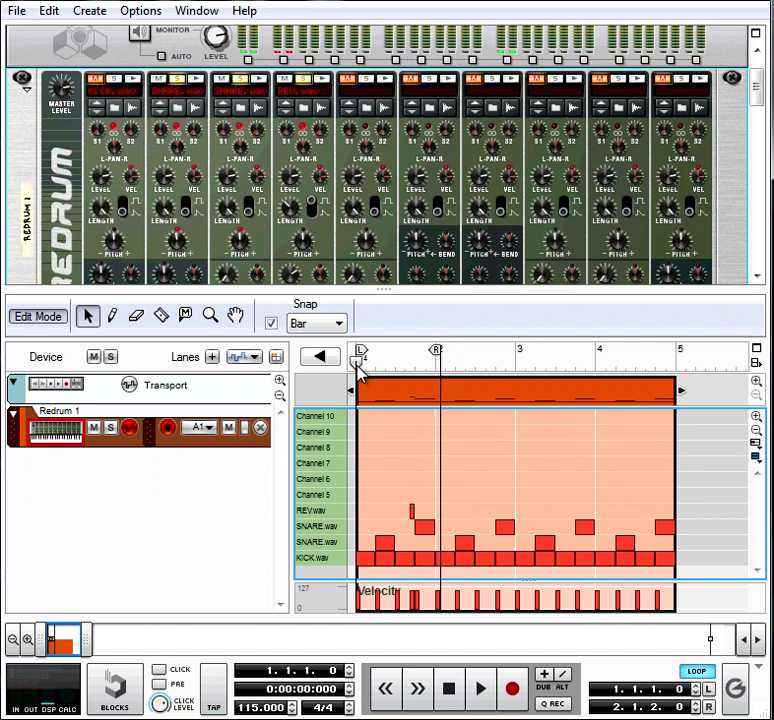
{"action": "key", "text": "space"}
{"action": "key", "text": "space"}
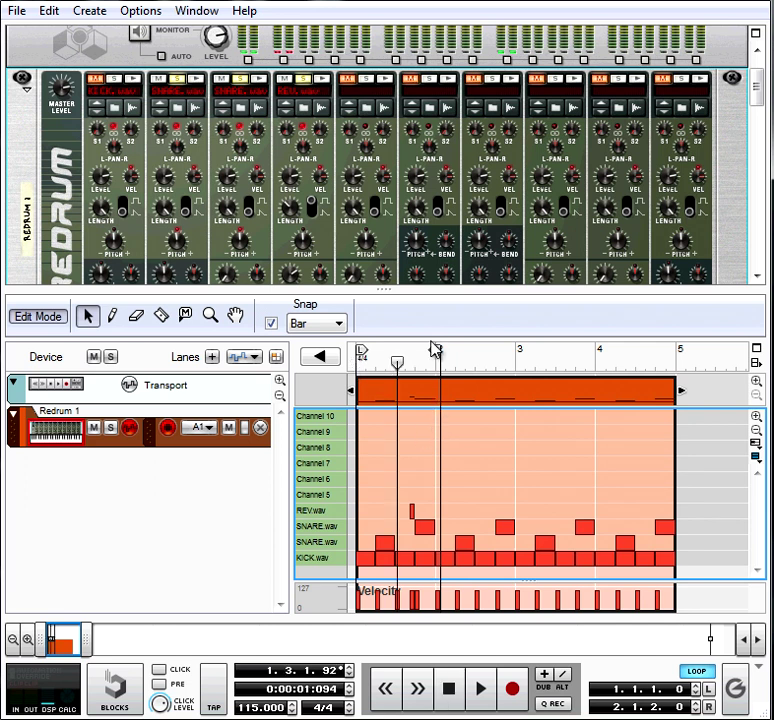
{"action": "key", "text": "Return"}
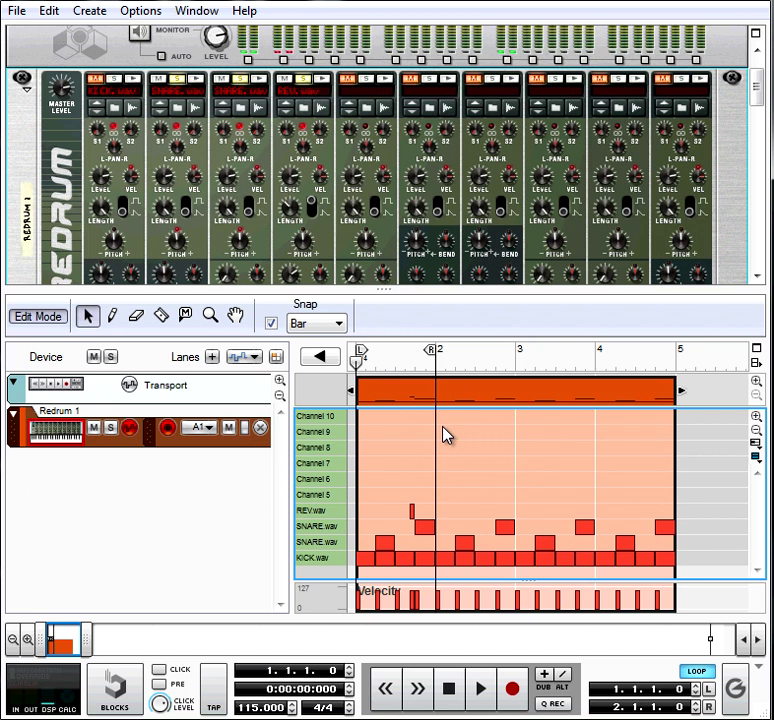
{"action": "key", "text": "space"}
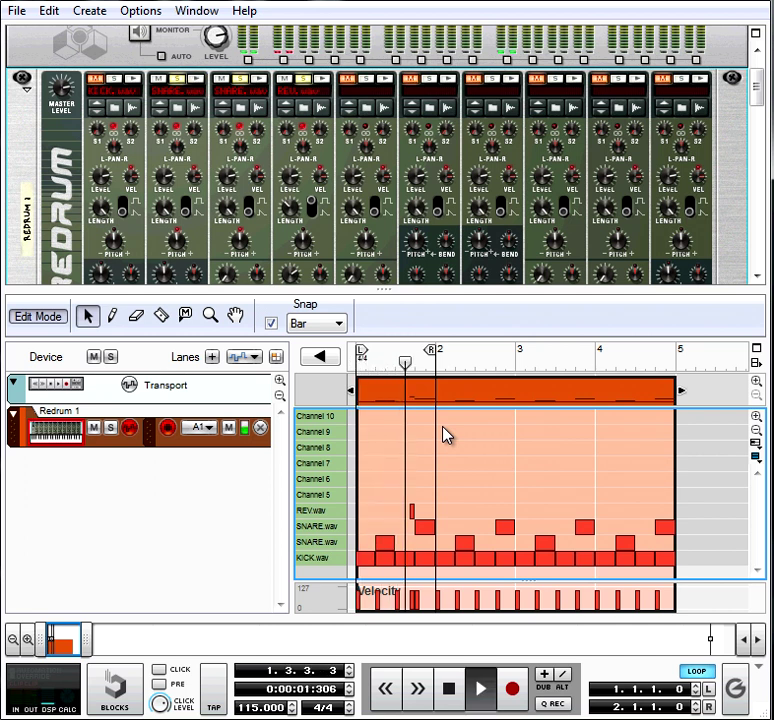
Raise drum 4's length from 46 to 52
{"action": "left_click", "coordinate": [288, 213]}
{"action": "left_click_drag", "start_coordinate": [288, 213], "coordinate": [290, 211]}
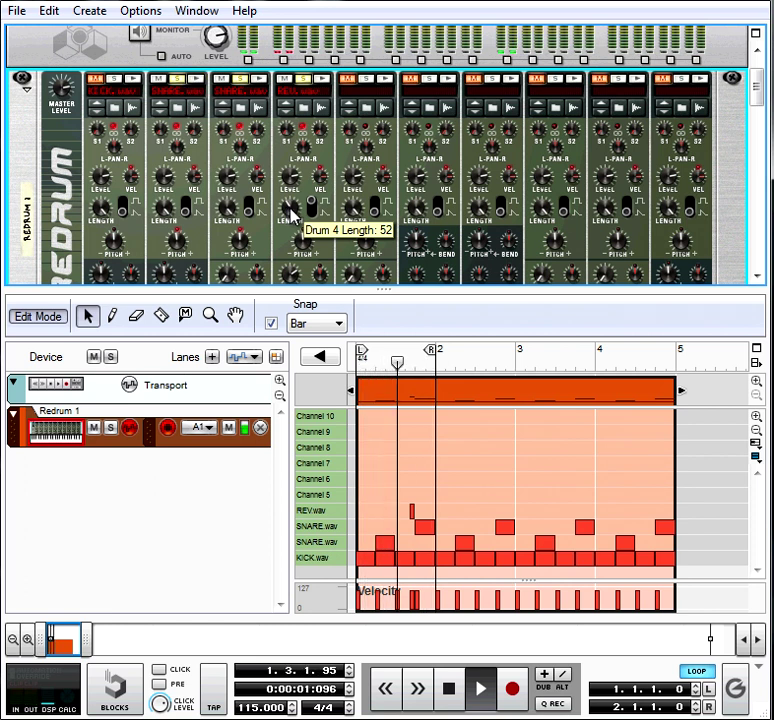
{"action": "scroll", "coordinate": [400, 236], "scroll_direction": "down", "scroll_amount": 4}
{"action": "scroll", "coordinate": [400, 236], "scroll_direction": "down", "scroll_amount": 5}
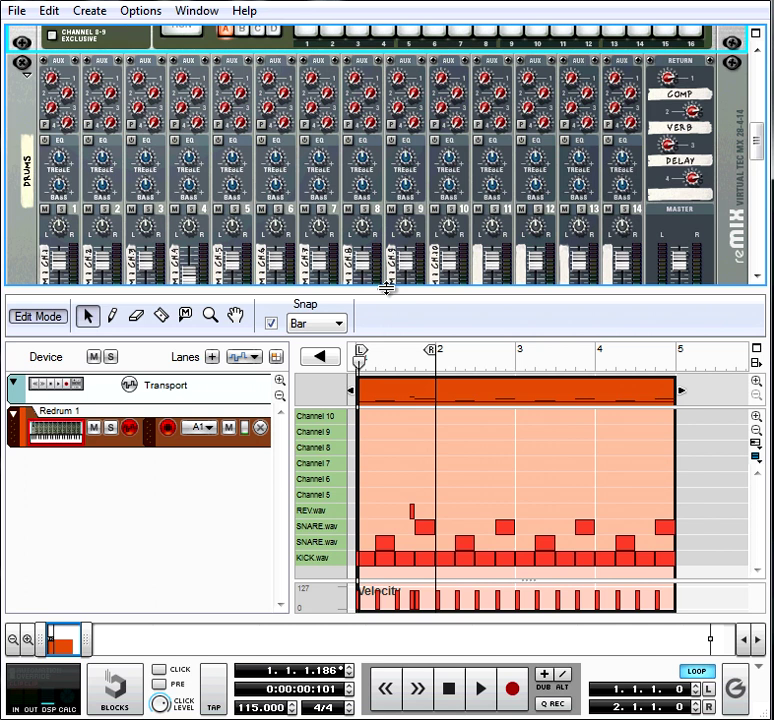
Lower mixer channel 4 to 56, audition the loop, and move the loop end from bar 2 to bar 5
{"action": "left_click_drag", "start_coordinate": [386, 288], "coordinate": [390, 313]}
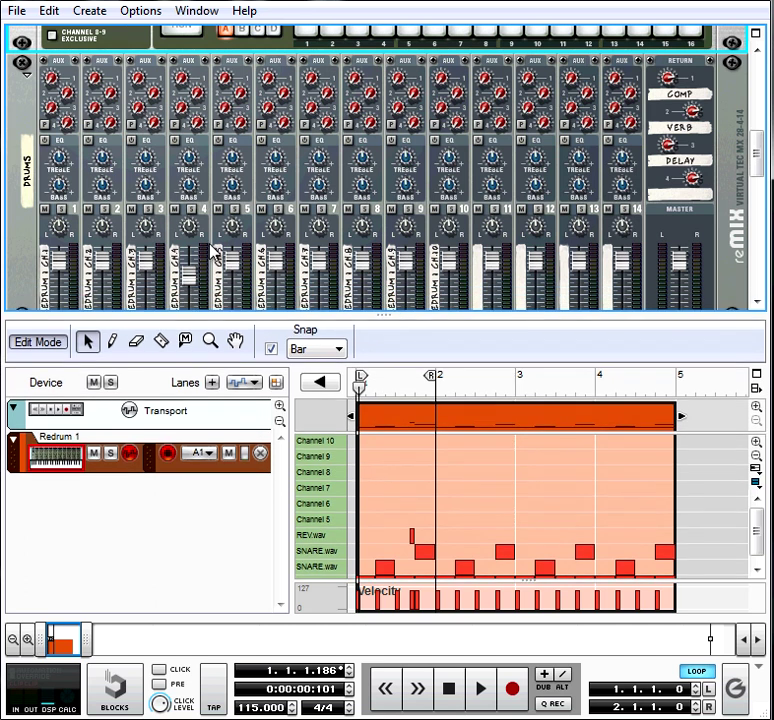
{"action": "scroll", "coordinate": [213, 250], "scroll_direction": "down", "scroll_amount": 2}
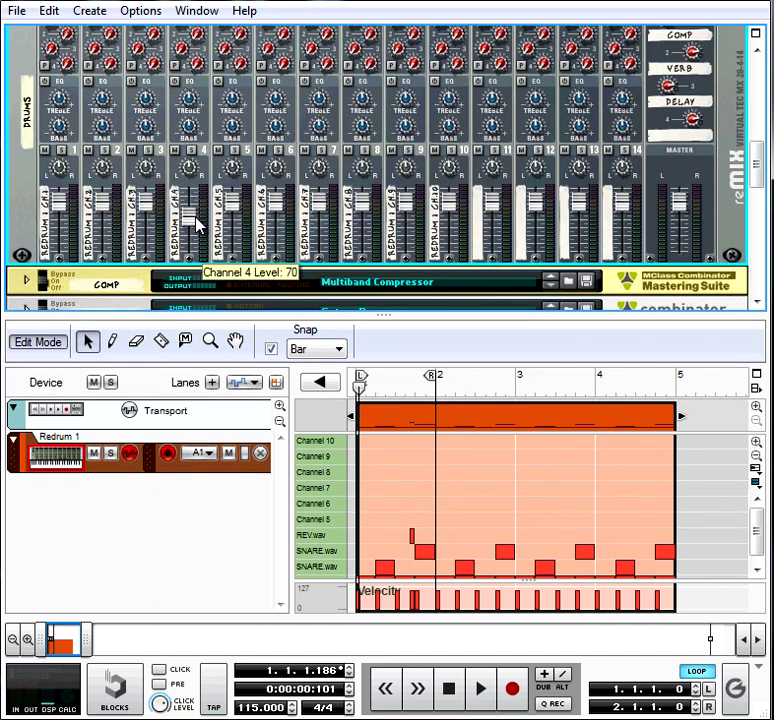
{"action": "left_click_drag", "start_coordinate": [196, 219], "coordinate": [195, 226]}
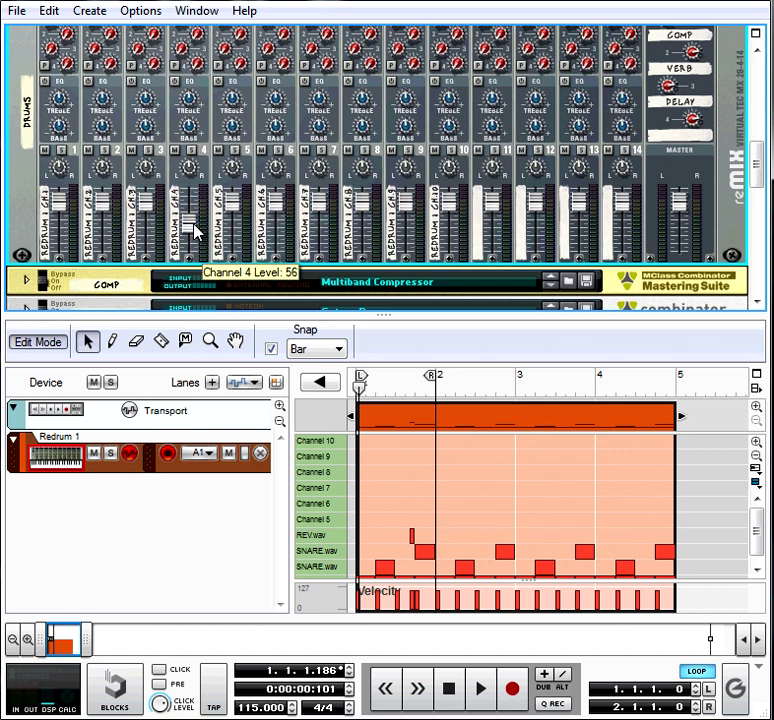
{"action": "key", "text": "KP_0"}
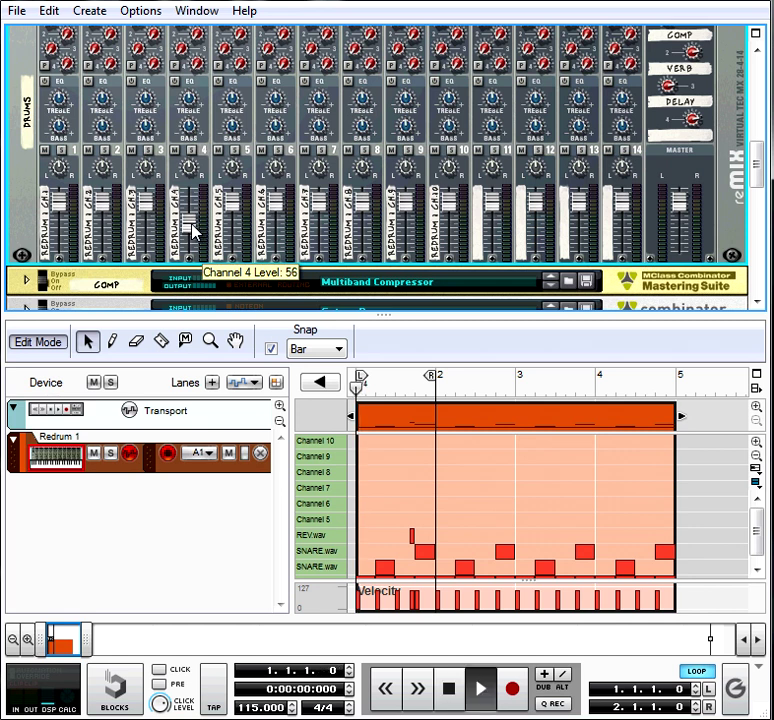
{"action": "key", "text": "space"}
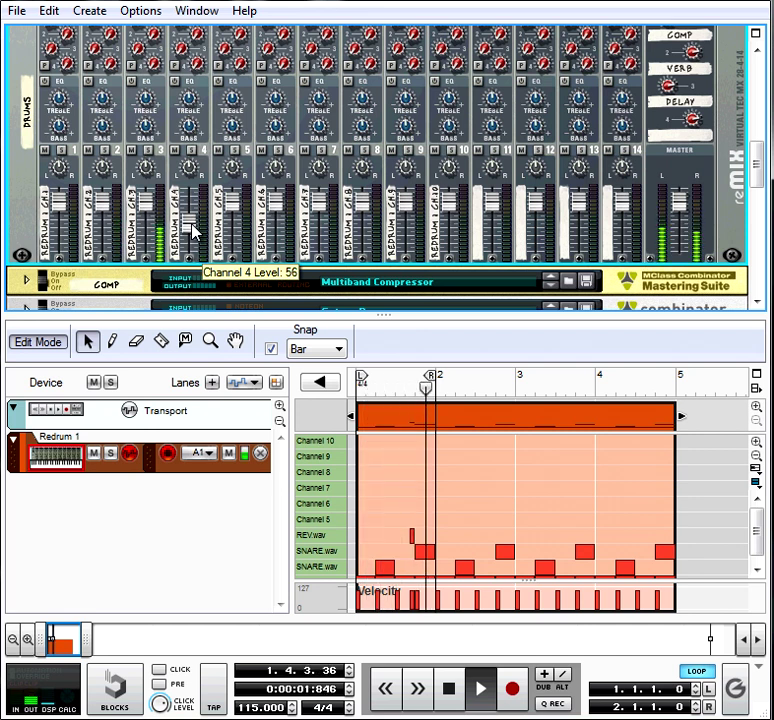
{"action": "key", "text": "space"}
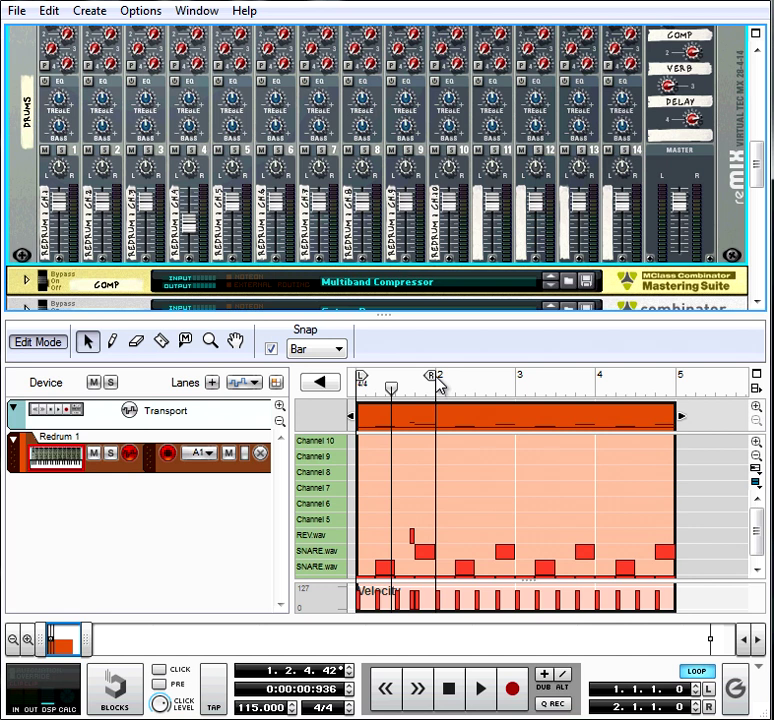
{"action": "left_click_drag", "start_coordinate": [434, 382], "coordinate": [651, 413]}
Copy the REV.wav hit into bars 2, 3 and 4 at beat 3.4, just before each snare
{"action": "left_click_drag", "start_coordinate": [439, 498], "coordinate": [598, 550]}
{"action": "left_click_drag", "start_coordinate": [648, 548], "coordinate": [650, 545]}
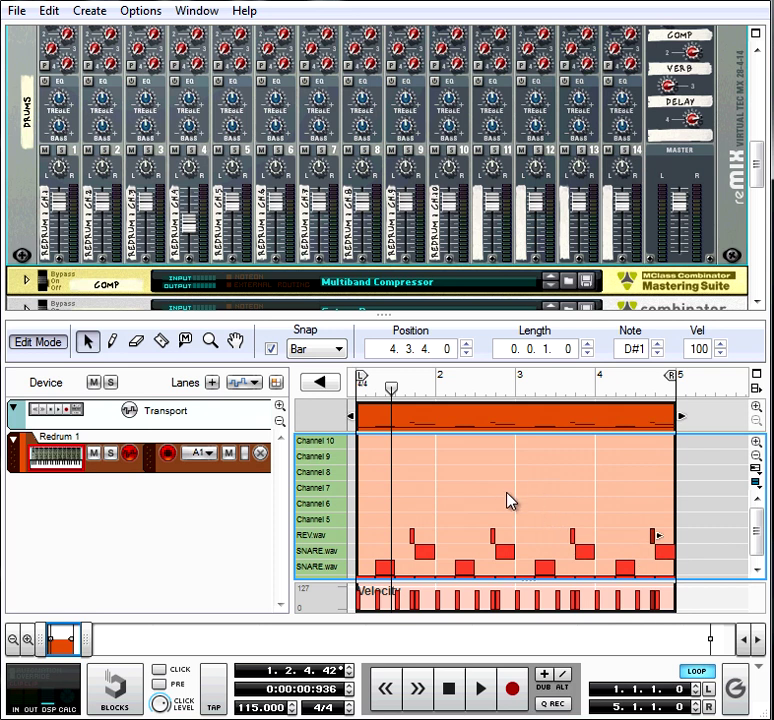
{"action": "left_click_drag", "start_coordinate": [397, 310], "coordinate": [400, 208]}
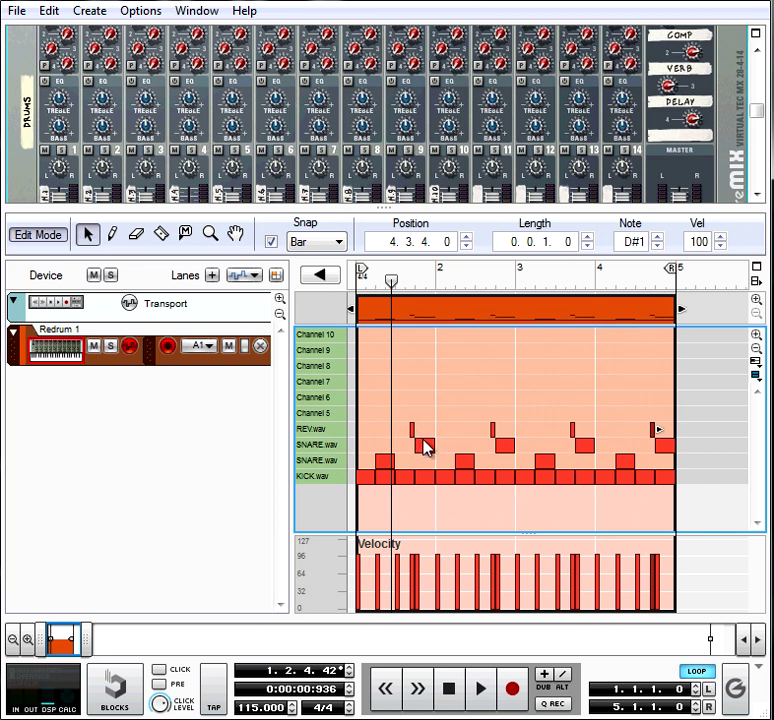
{"action": "left_click", "coordinate": [326, 278]}
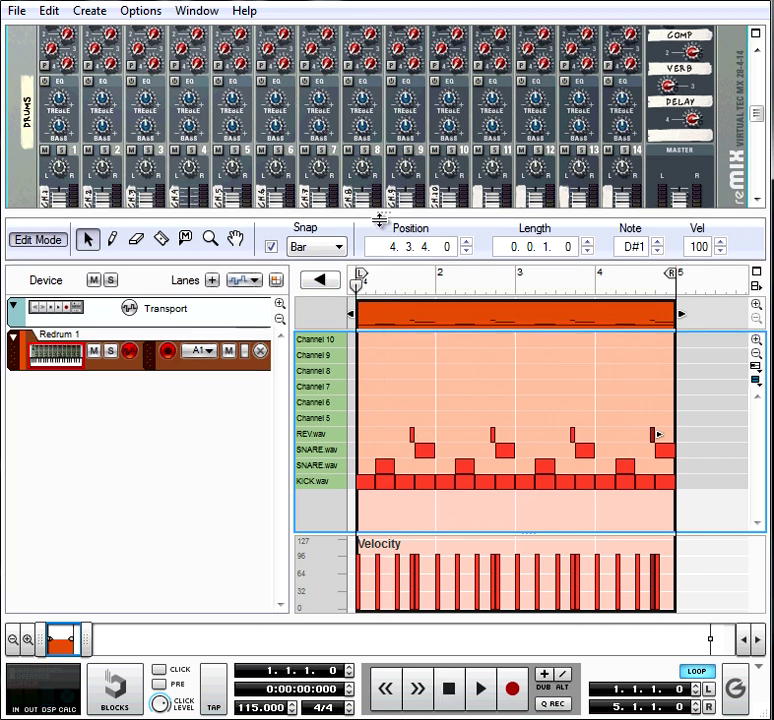
{"action": "left_click_drag", "start_coordinate": [384, 262], "coordinate": [384, 386]}
{"action": "scroll", "coordinate": [120, 195], "scroll_direction": "up", "scroll_amount": 5}
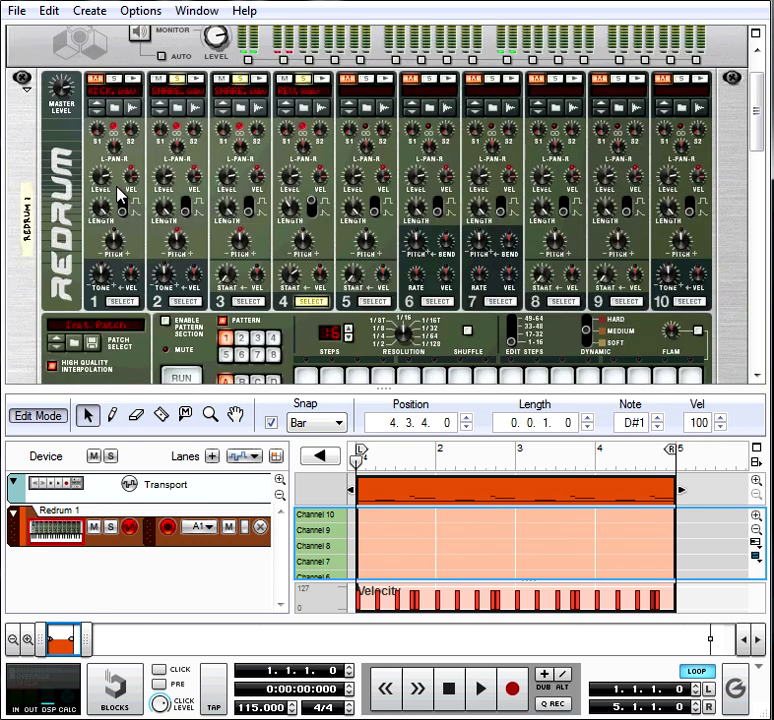
{"action": "left_click", "coordinate": [170, 88]}
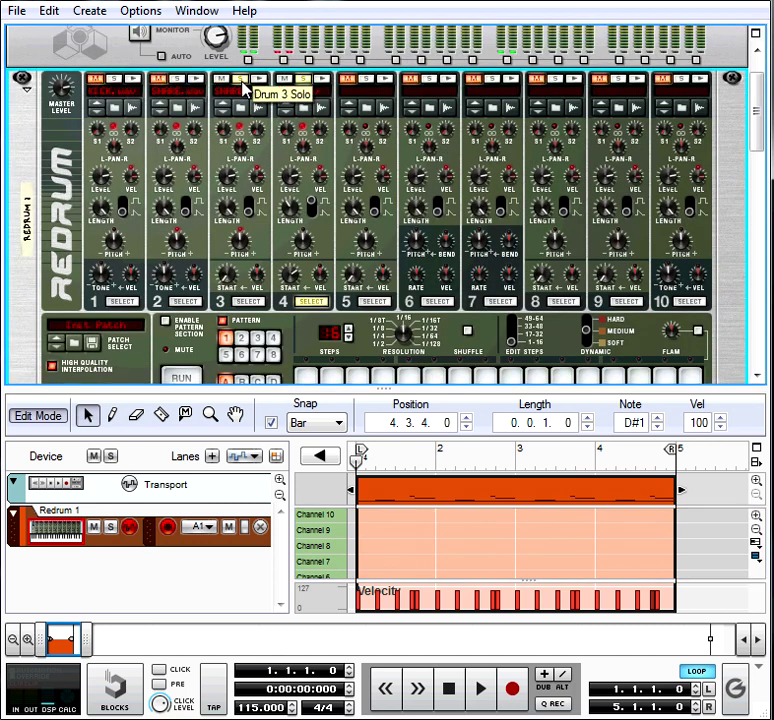
{"action": "key", "text": "space"}
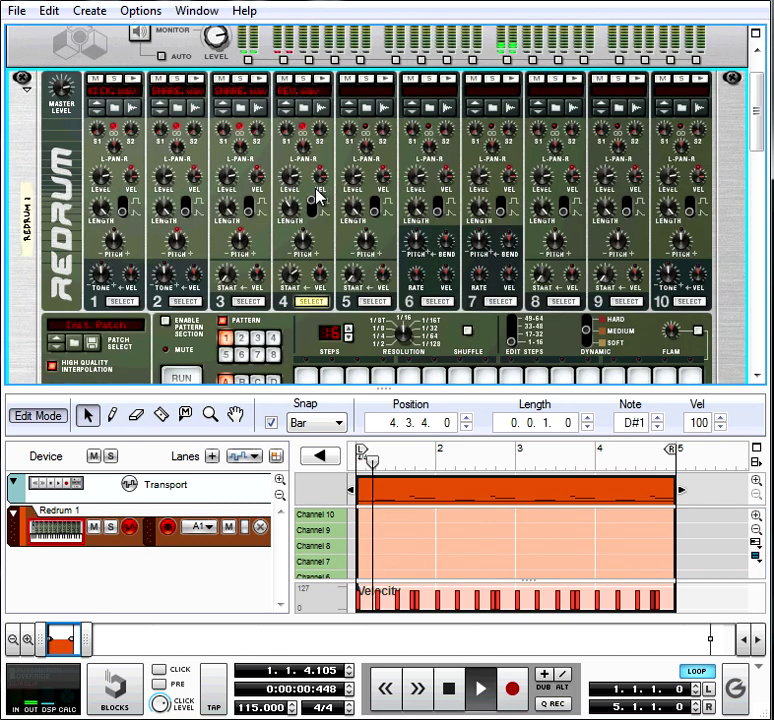
{"action": "scroll", "coordinate": [363, 266], "scroll_direction": "down", "scroll_amount": 5}
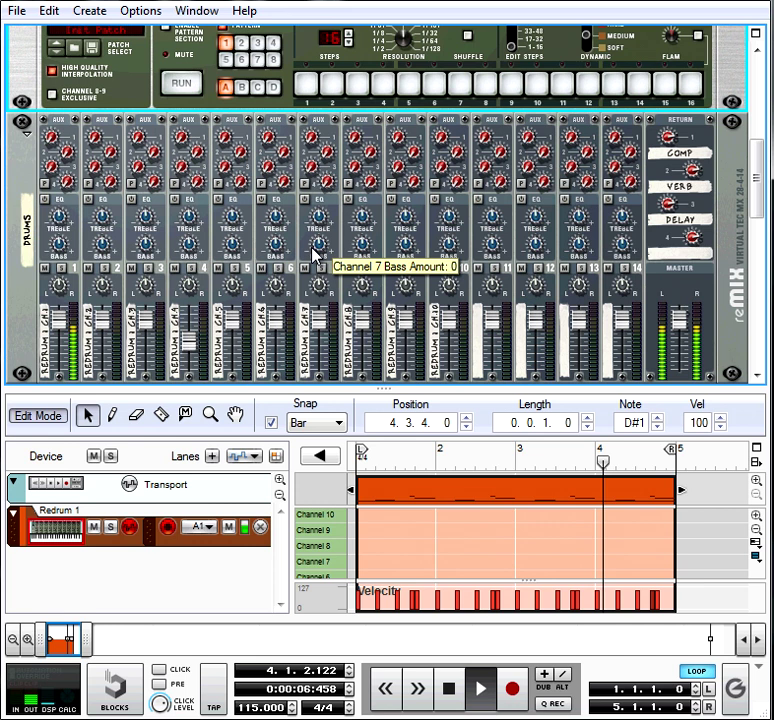
{"action": "scroll", "coordinate": [313, 255], "scroll_direction": "down", "scroll_amount": 1}
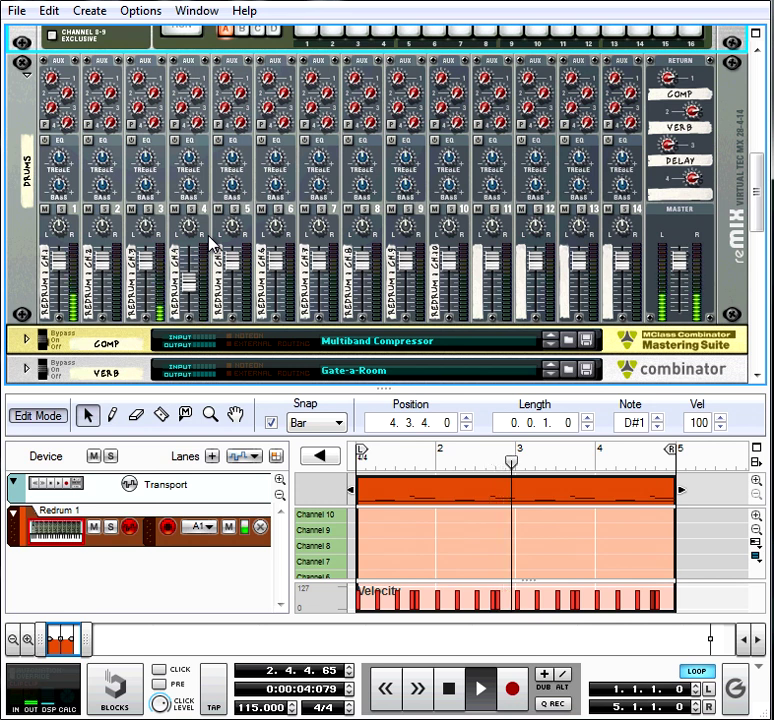
{"action": "key", "text": "space"}
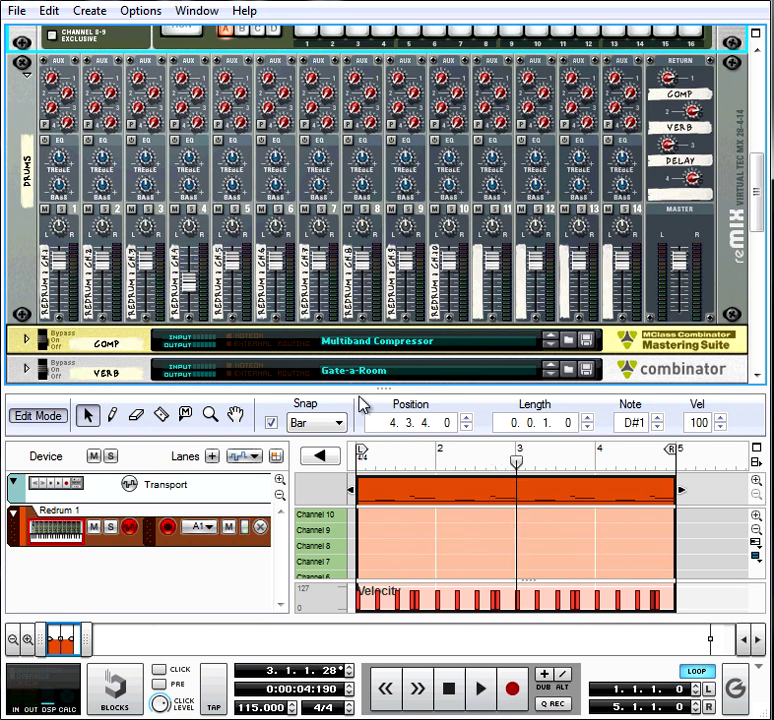
{"action": "left_click_drag", "start_coordinate": [362, 389], "coordinate": [346, 333]}
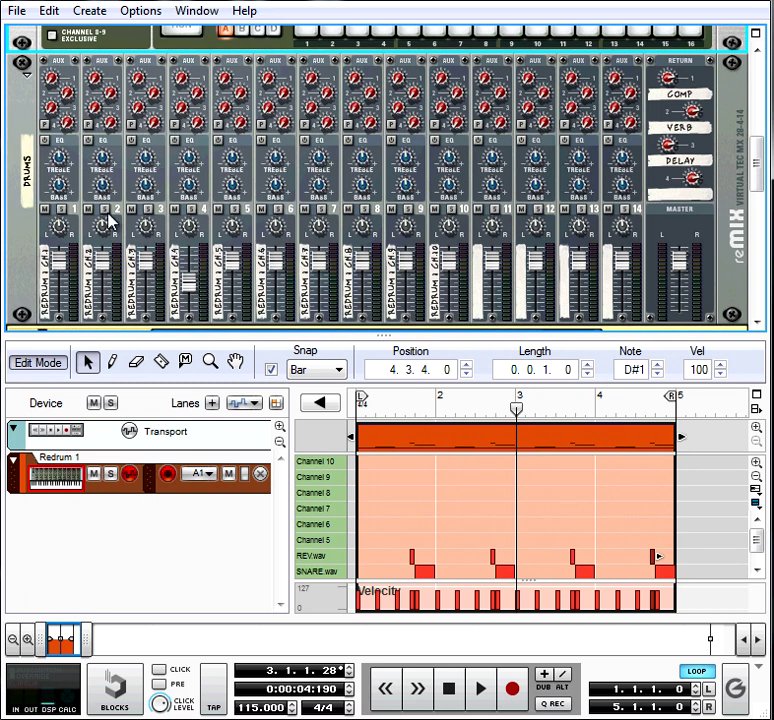
Wheel the channel 2 and 3 faders down to 92 and channel 4 to 48, then rewind
{"action": "scroll", "coordinate": [104, 241], "scroll_direction": "down", "scroll_amount": 3}
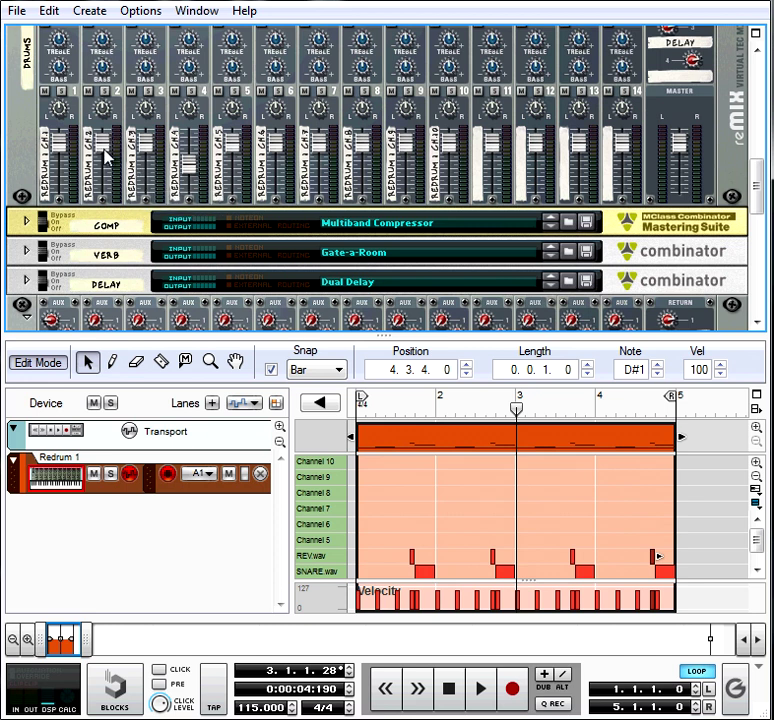
{"action": "mouse_move", "coordinate": [105, 157]}
{"action": "scroll", "coordinate": [105, 157], "scroll_direction": "down", "scroll_amount": 3}
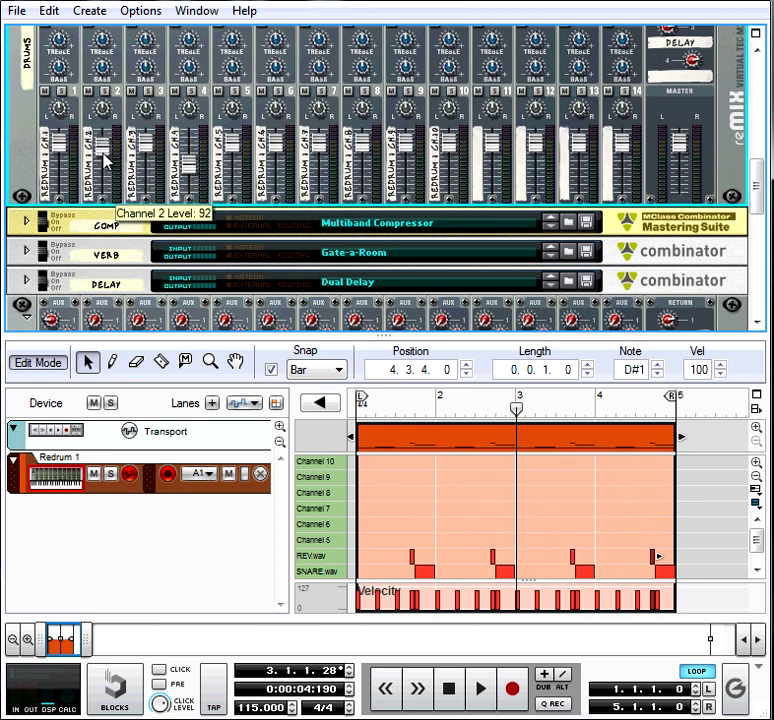
{"action": "scroll", "coordinate": [145, 155], "scroll_direction": "down", "scroll_amount": 2}
{"action": "scroll", "coordinate": [145, 155], "scroll_direction": "down", "scroll_amount": 1}
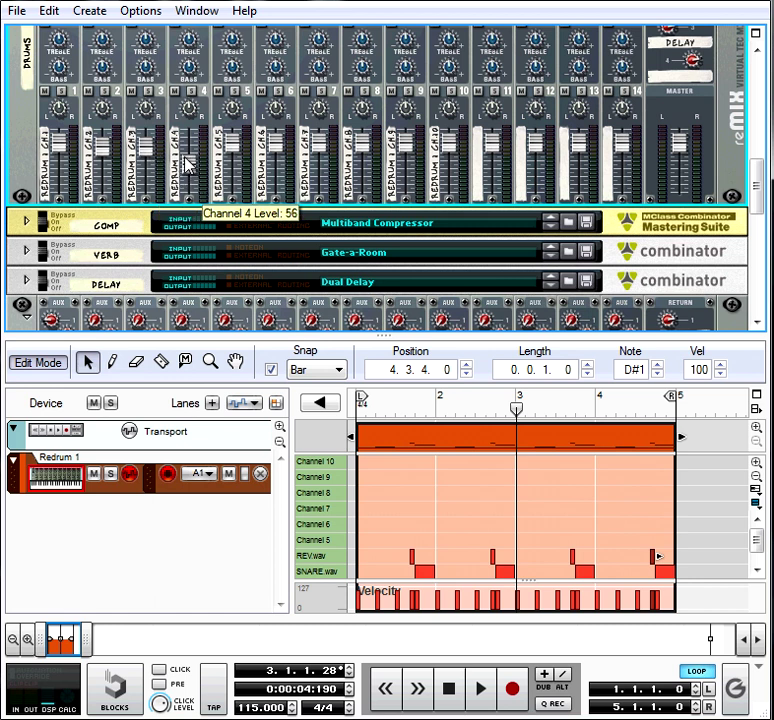
{"action": "scroll", "coordinate": [186, 165], "scroll_direction": "down", "scroll_amount": 1}
{"action": "scroll", "coordinate": [186, 166], "scroll_direction": "down", "scroll_amount": 3}
{"action": "scroll", "coordinate": [187, 168], "scroll_direction": "up", "scroll_amount": 1}
{"action": "key", "text": "KP_0"}
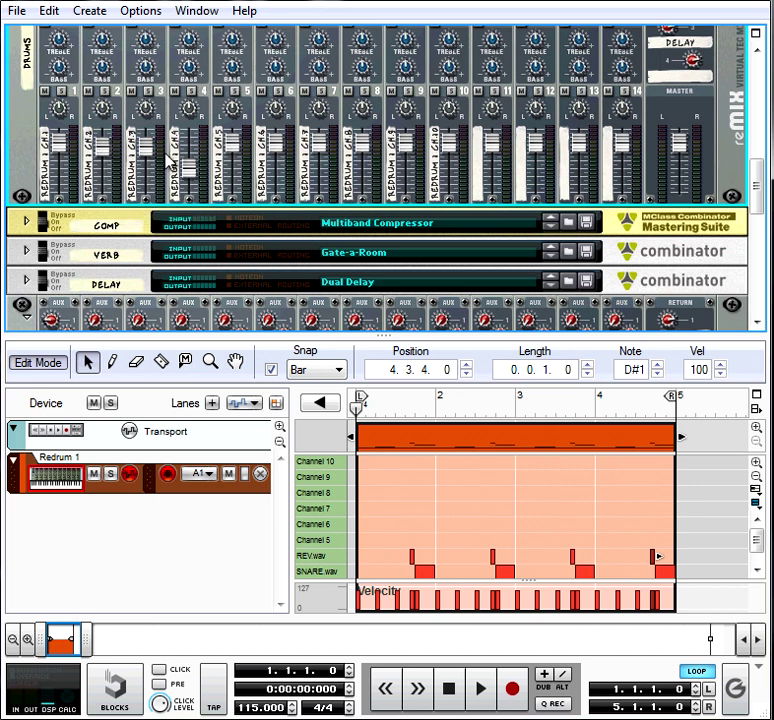
Audition the loop, then push channel 1's Aux 1 send to 48 and on to 62 during playback
{"action": "key", "text": "space"}
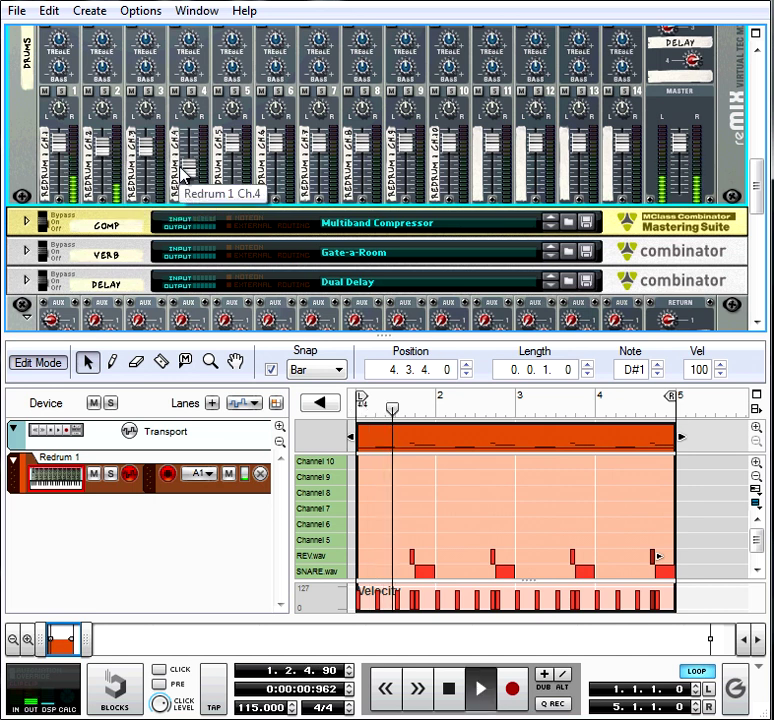
{"action": "key", "text": "space"}
{"action": "scroll", "coordinate": [195, 178], "scroll_direction": "down", "scroll_amount": 3}
{"action": "scroll", "coordinate": [195, 178], "scroll_direction": "down", "scroll_amount": 2}
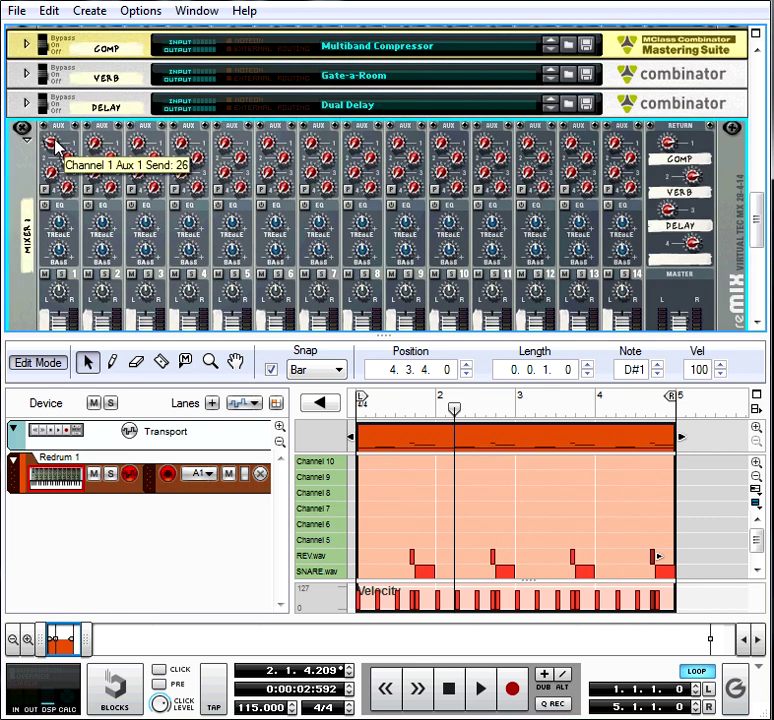
{"action": "left_click_drag", "start_coordinate": [55, 149], "coordinate": [55, 140]}
{"action": "key", "text": "KP_0"}
{"action": "key", "text": "space"}
{"action": "left_click_drag", "start_coordinate": [54, 150], "coordinate": [52, 151]}
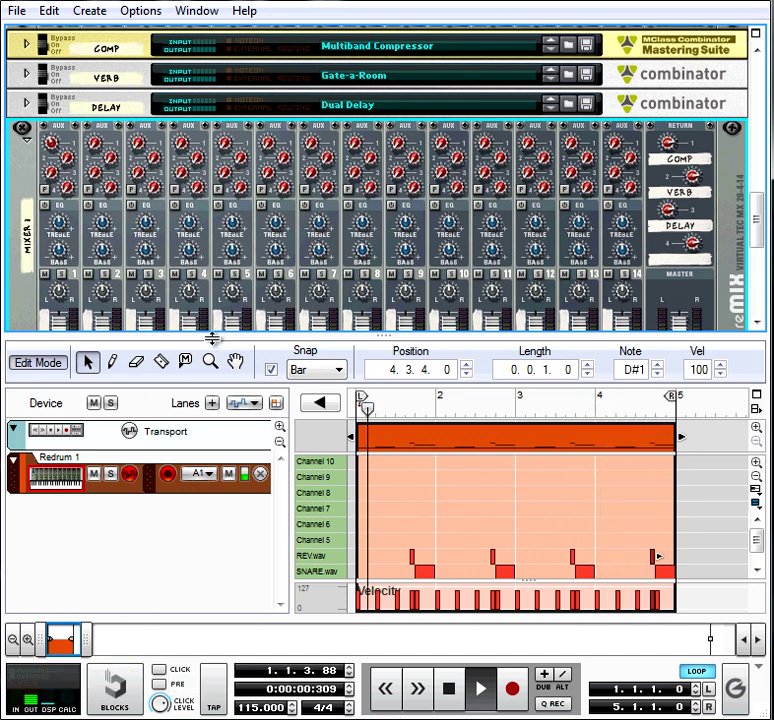
Resize the dividers to enlarge the mixer rack area and show more drum lanes in the sequencer
{"action": "left_click_drag", "start_coordinate": [308, 337], "coordinate": [307, 390]}
{"action": "scroll", "coordinate": [307, 358], "scroll_direction": "up", "scroll_amount": 6}
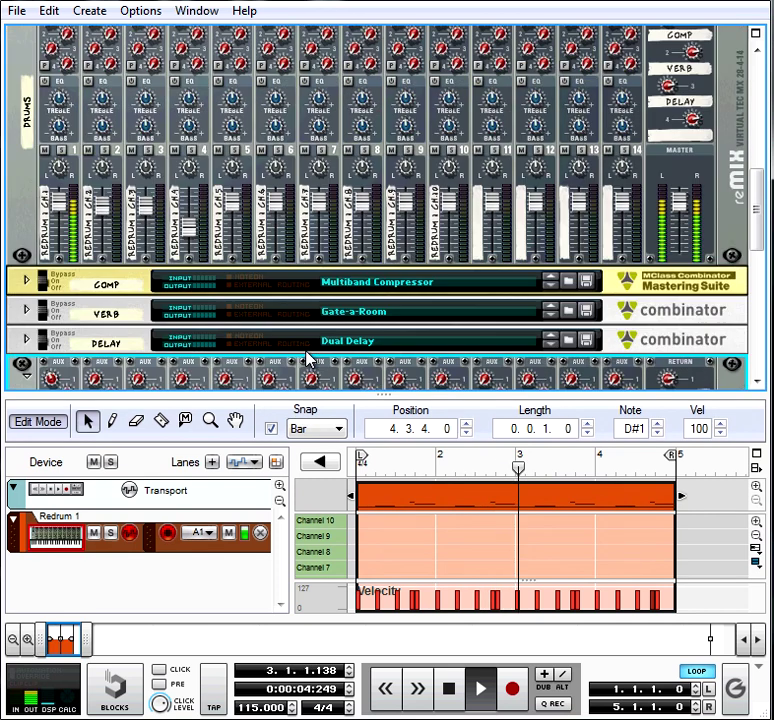
{"action": "scroll", "coordinate": [310, 360], "scroll_direction": "up", "scroll_amount": 2}
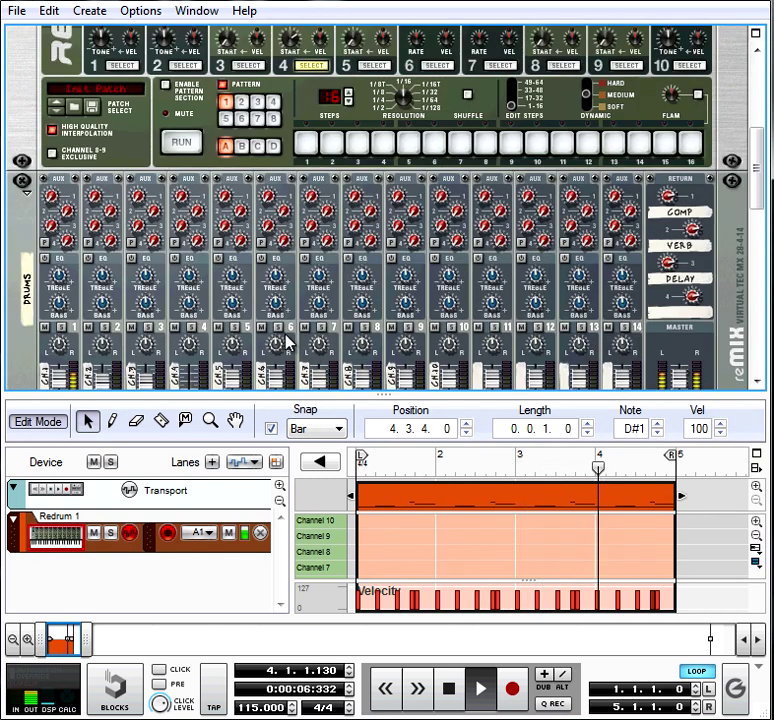
{"action": "mouse_move", "coordinate": [186, 294]}
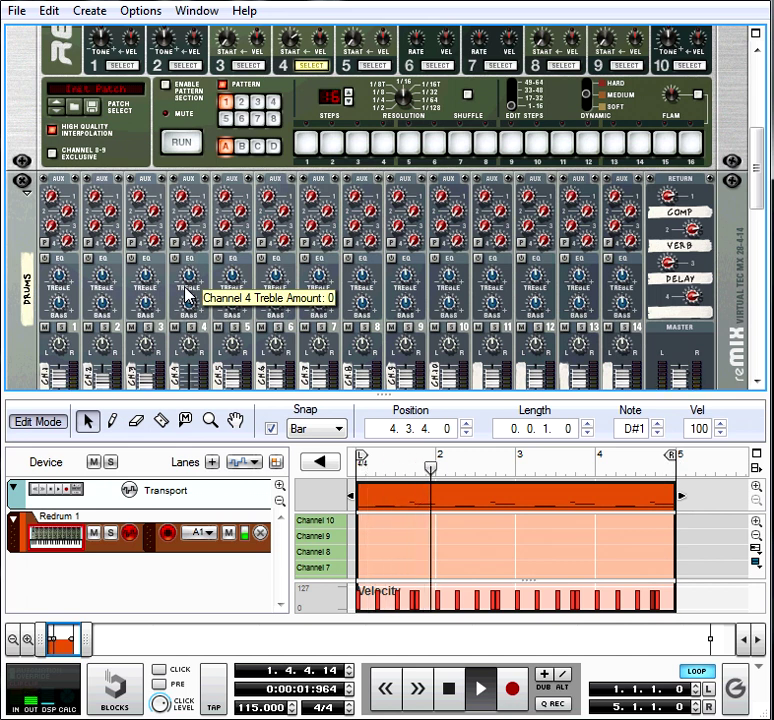
{"action": "mouse_move", "coordinate": [151, 285]}
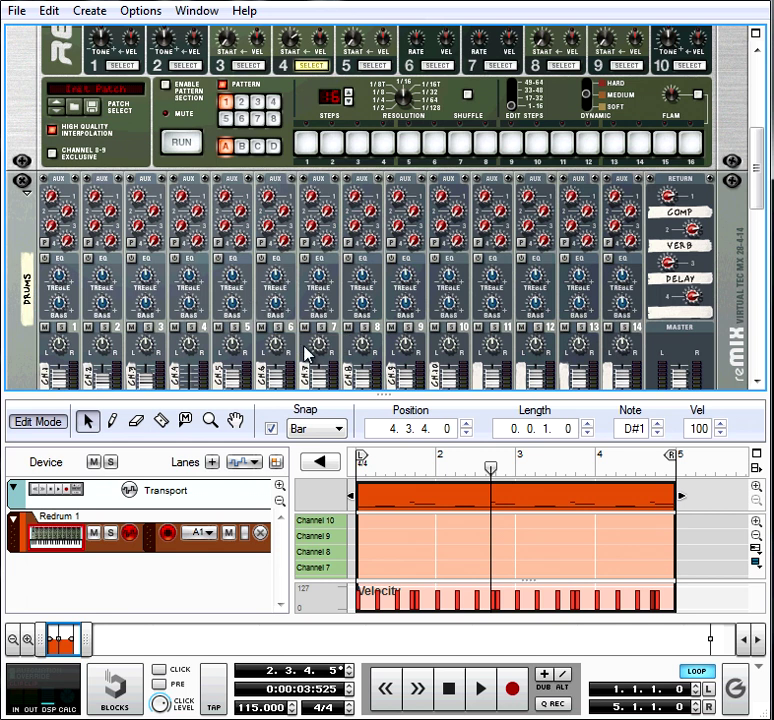
{"action": "left_click_drag", "start_coordinate": [373, 395], "coordinate": [357, 262]}
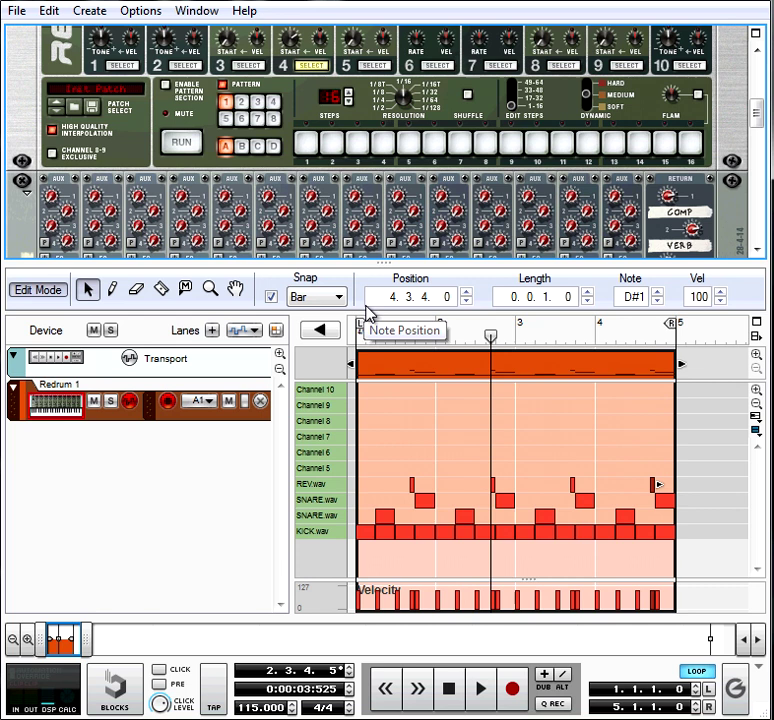